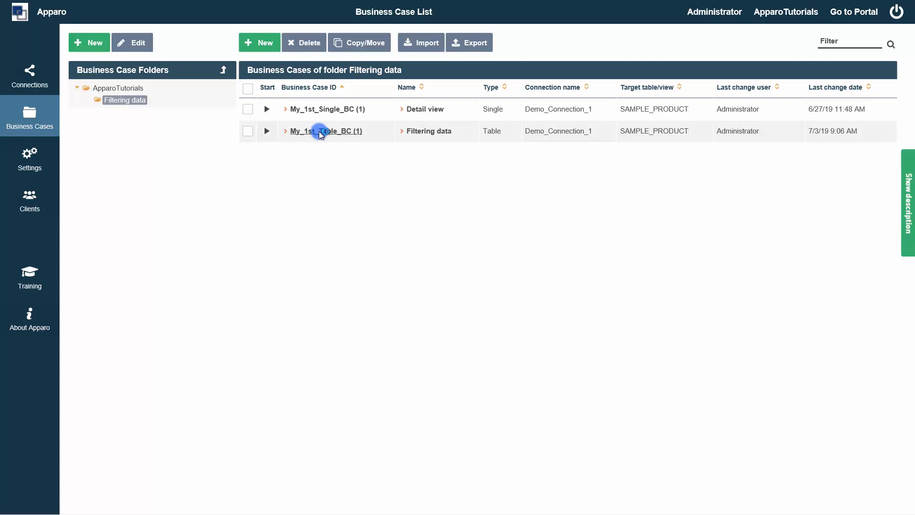
# Step: Open the My_1st_Table_BC (1) business case and display its data output filter settings
pyautogui.click(319, 130)
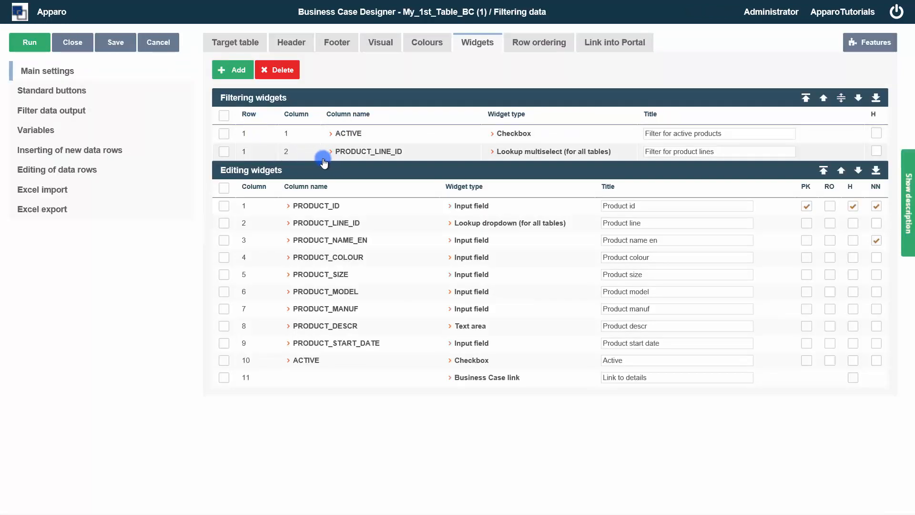
pyautogui.click(69, 115)
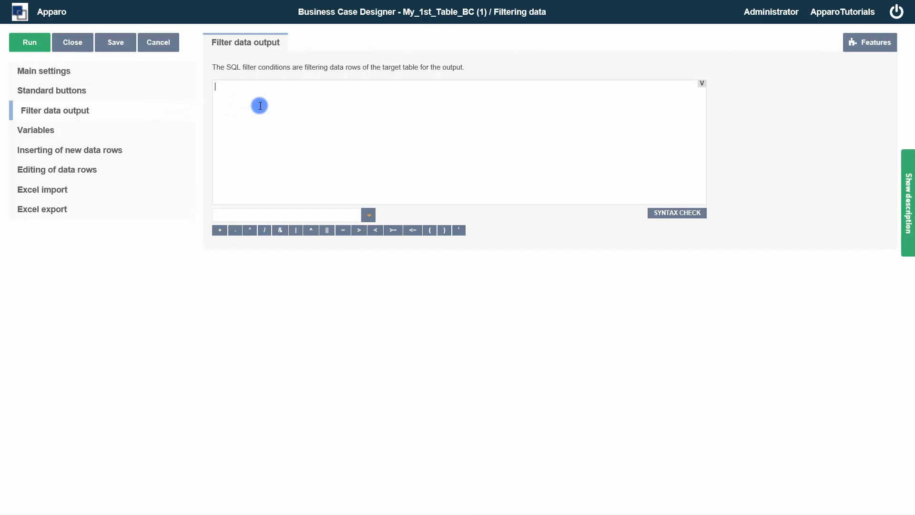
pyautogui.write('Select * FROM table WHERE')
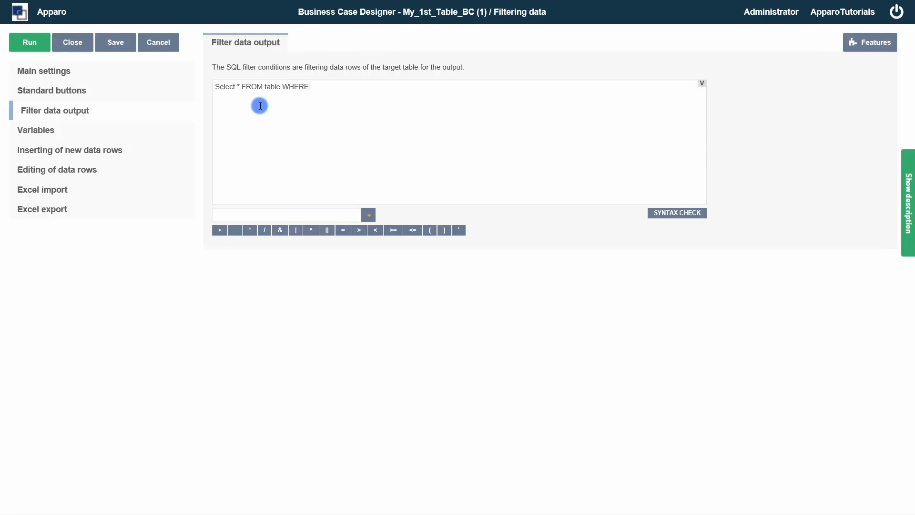
pyautogui.write(' ...')
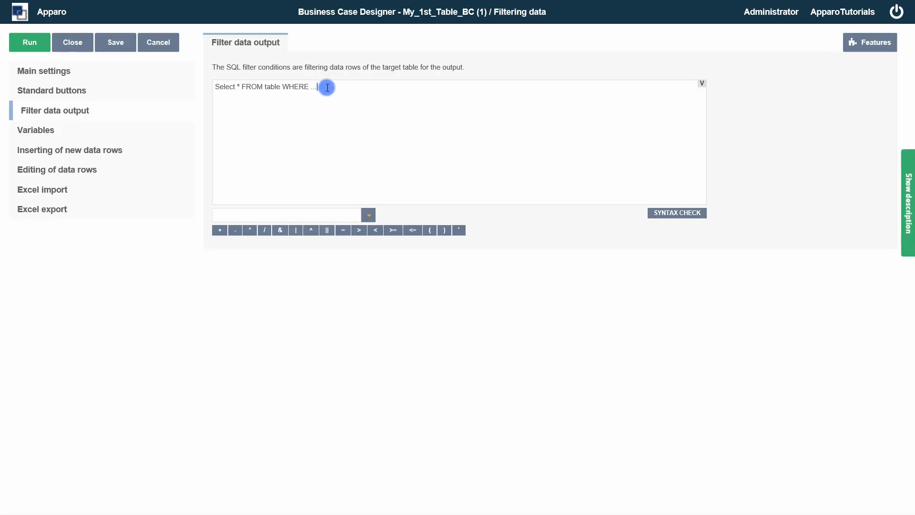
pyautogui.moveTo(320, 87); pyautogui.dragTo(184, 88)
pyautogui.press('Delete')
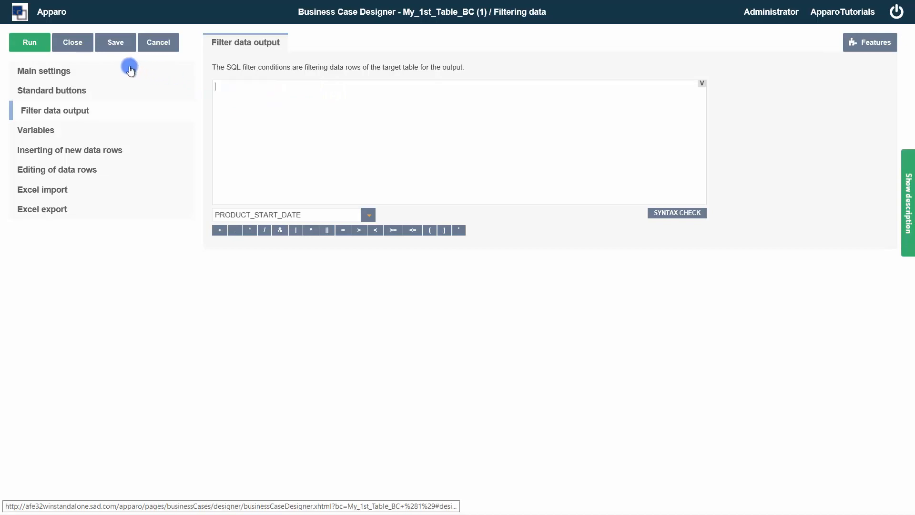
# Step: Run the business case with an empty filter condition to view the product rows, and return to the designer
pyautogui.click(18, 46)
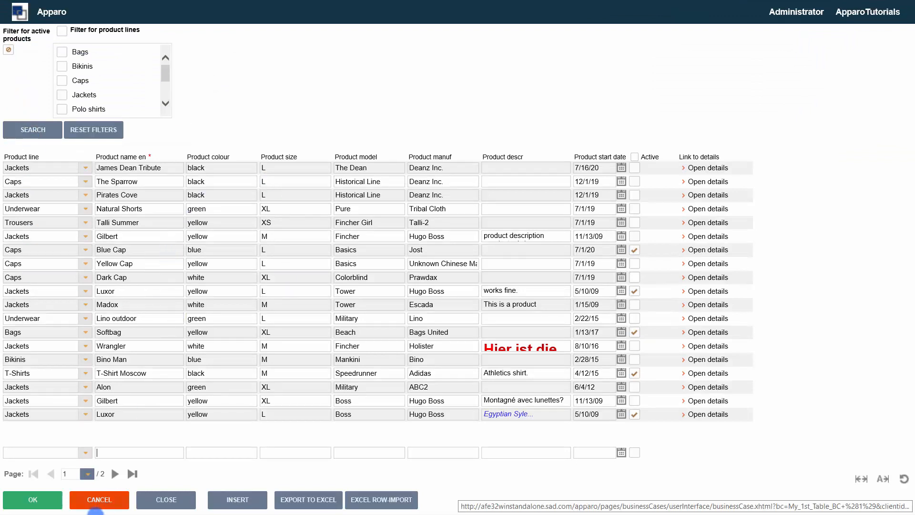
pyautogui.click(96, 504)
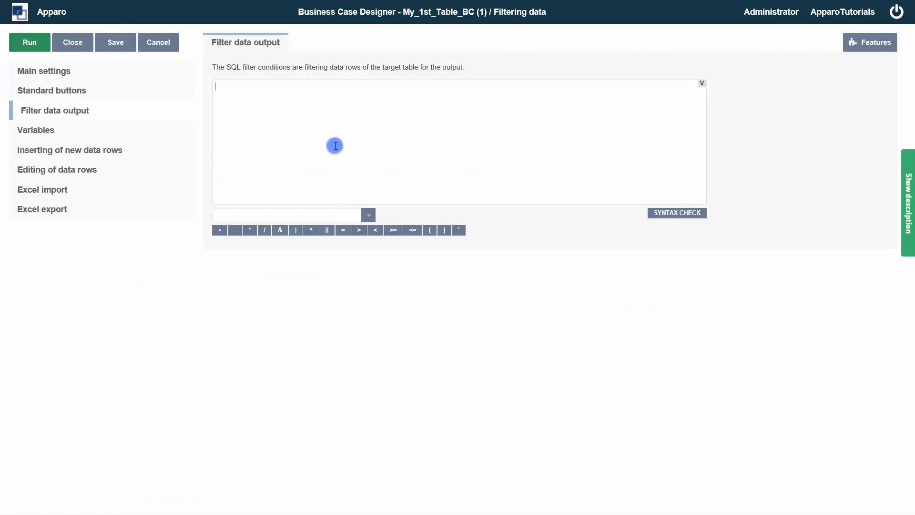
# Step: Set the filter condition to PRODUCT_START_DATE ><%CURRENT_DATE%> using the column and the internal variable, and check its syntax
pyautogui.click(368, 215)
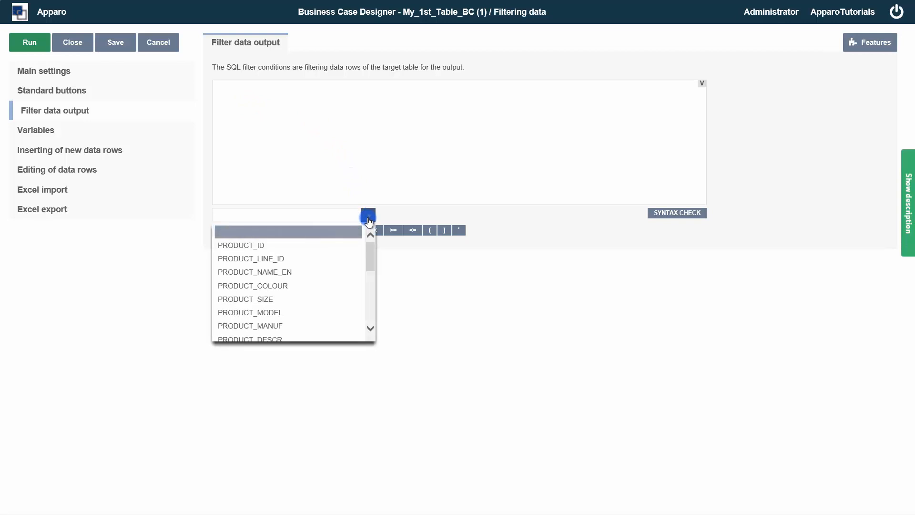
pyautogui.scroll(-1, 339, 251)
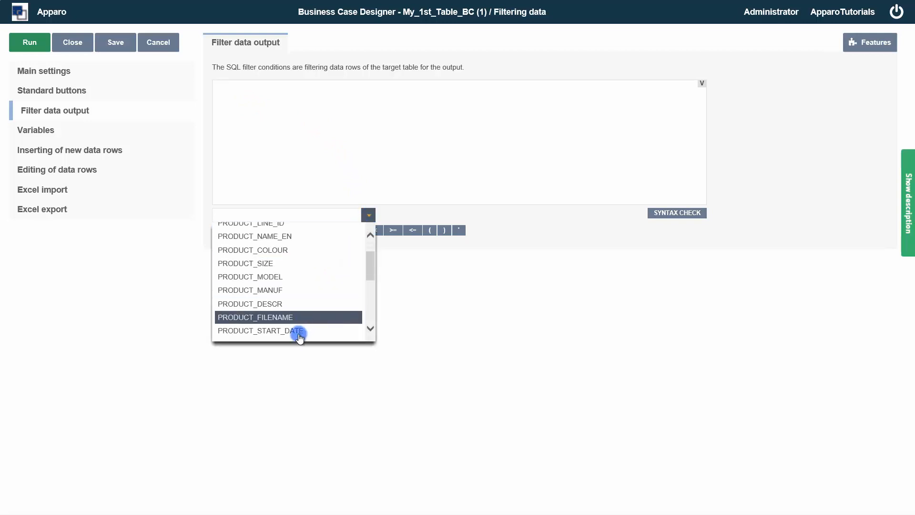
pyautogui.click(299, 331)
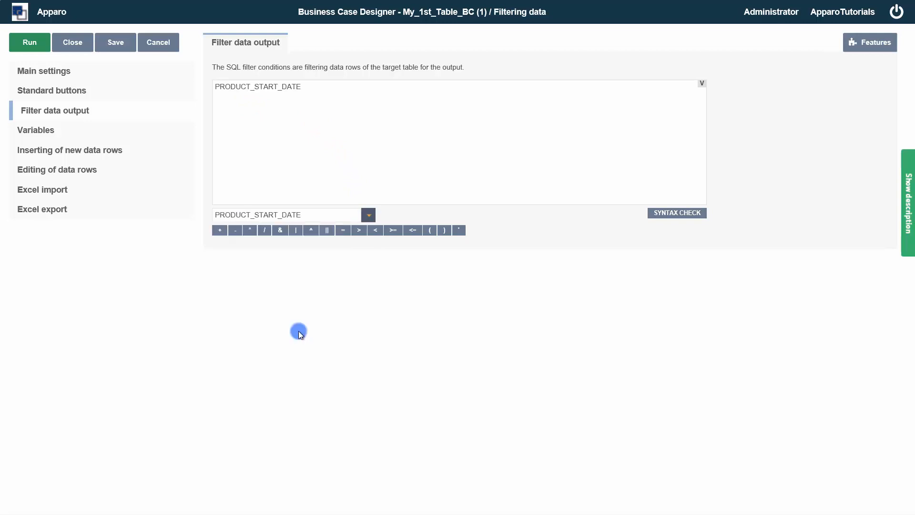
pyautogui.click(385, 89)
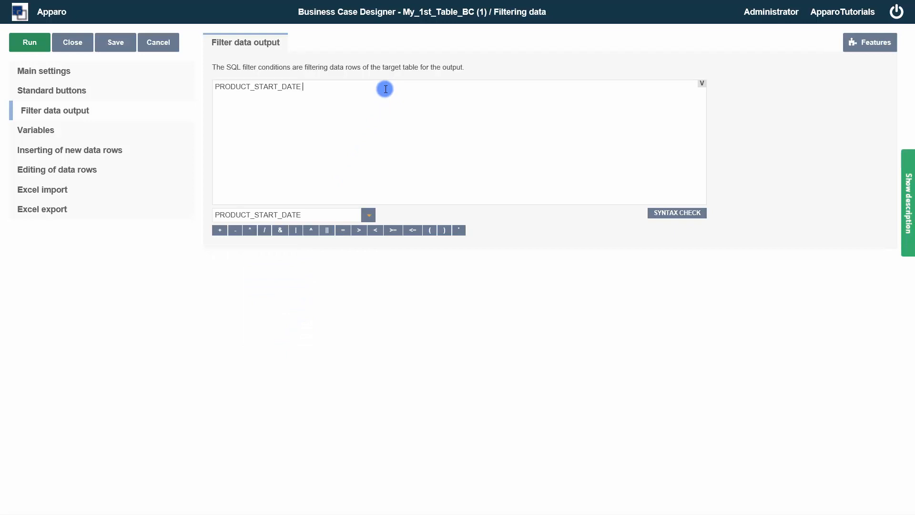
pyautogui.write('>')
pyautogui.click(701, 86)
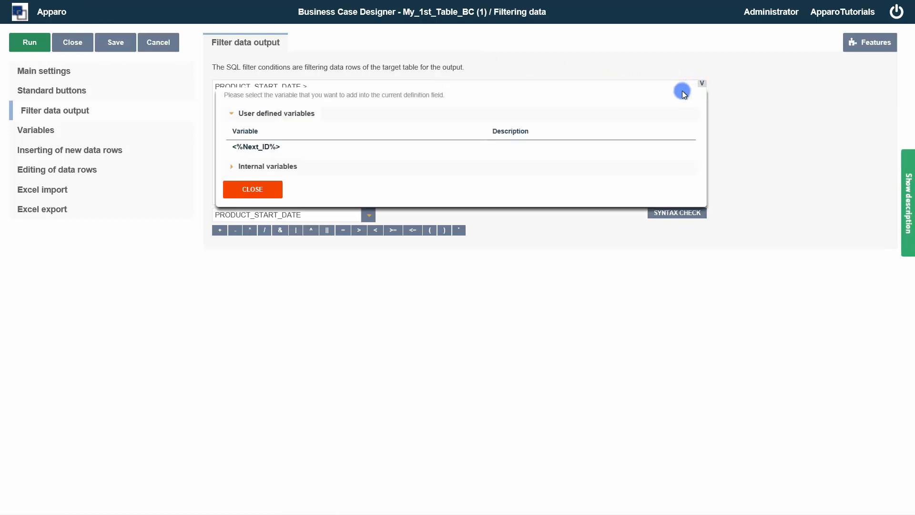
pyautogui.click(267, 167)
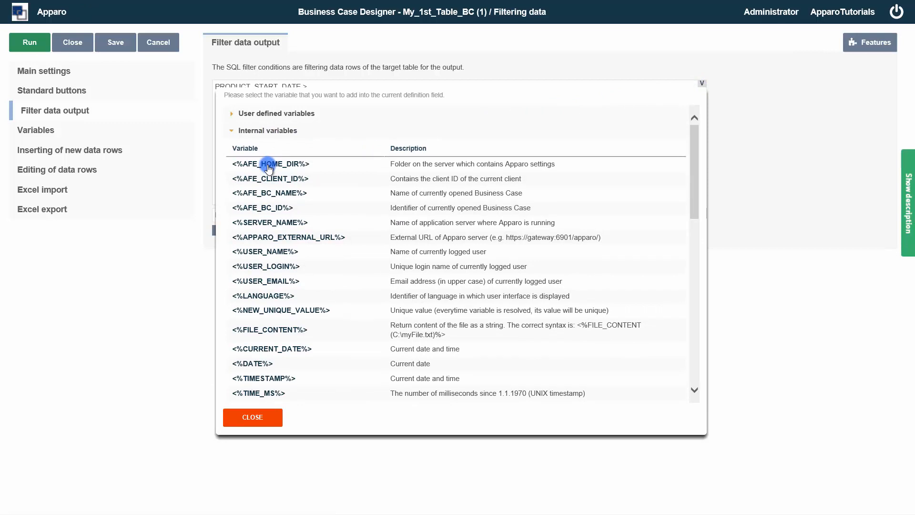
pyautogui.click(259, 349)
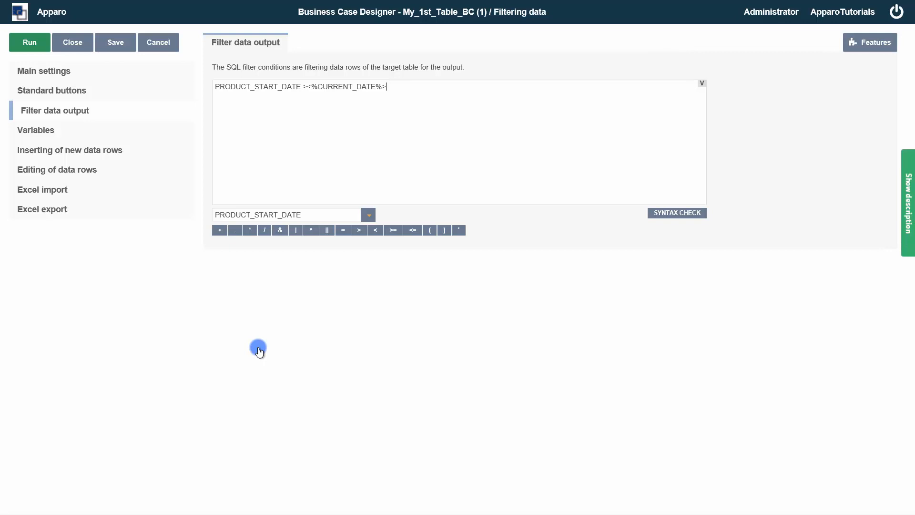
pyautogui.click(655, 215)
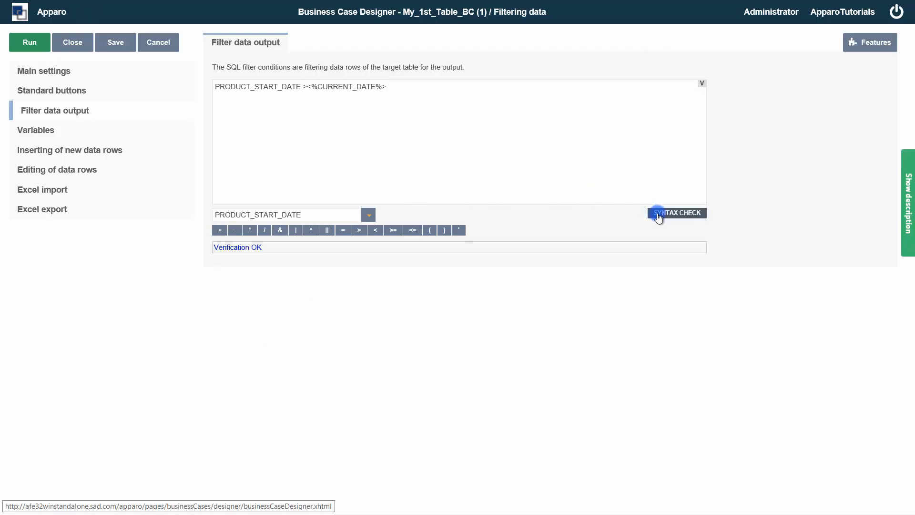
pyautogui.click(258, 246)
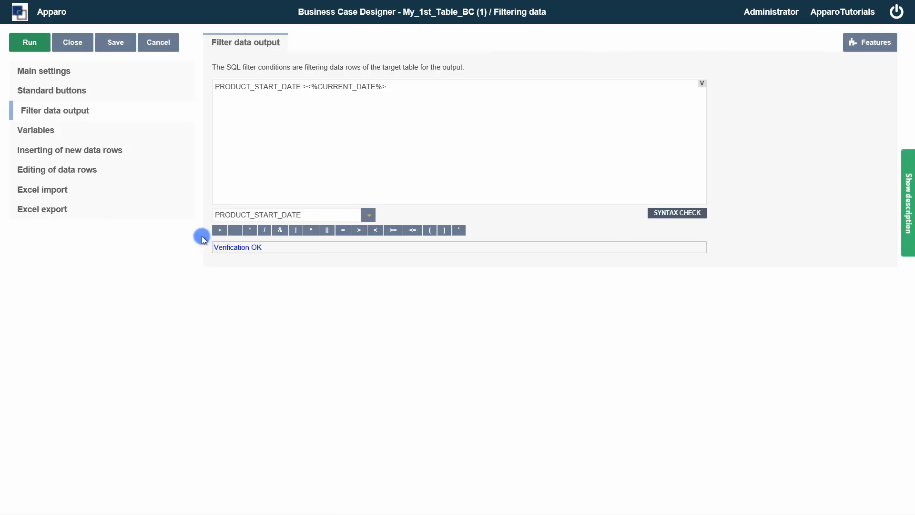
# Step: Run the business case with the date condition and search its rows for the Caps and Jackets product lines, returning to the designer
pyautogui.click(36, 44)
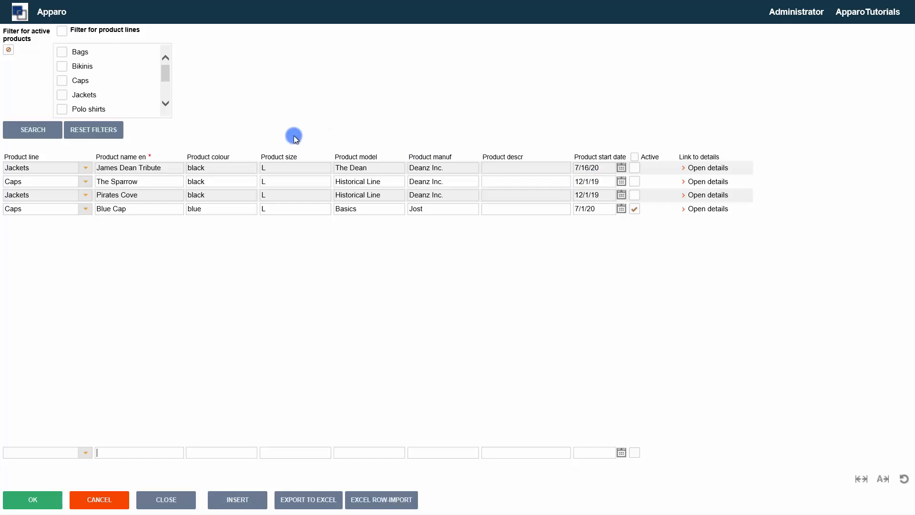
pyautogui.click(102, 136)
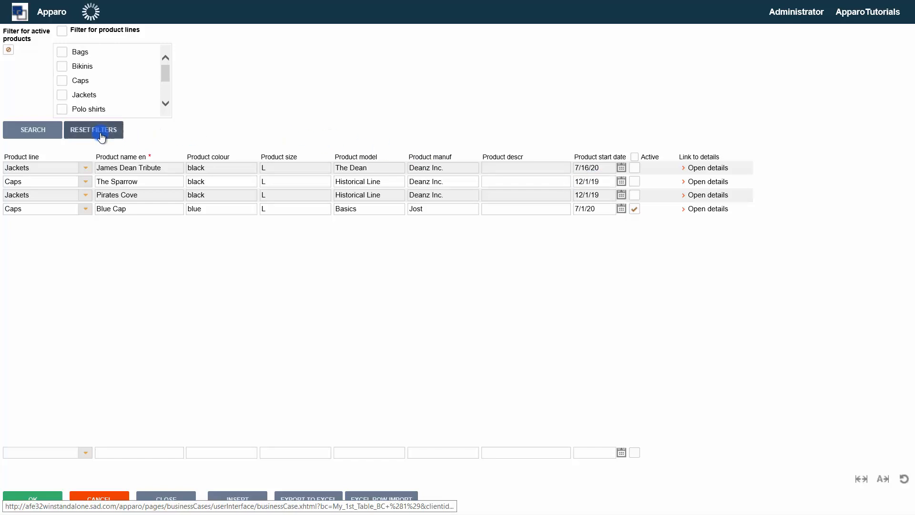
pyautogui.click(62, 81)
pyautogui.click(62, 96)
pyautogui.click(50, 133)
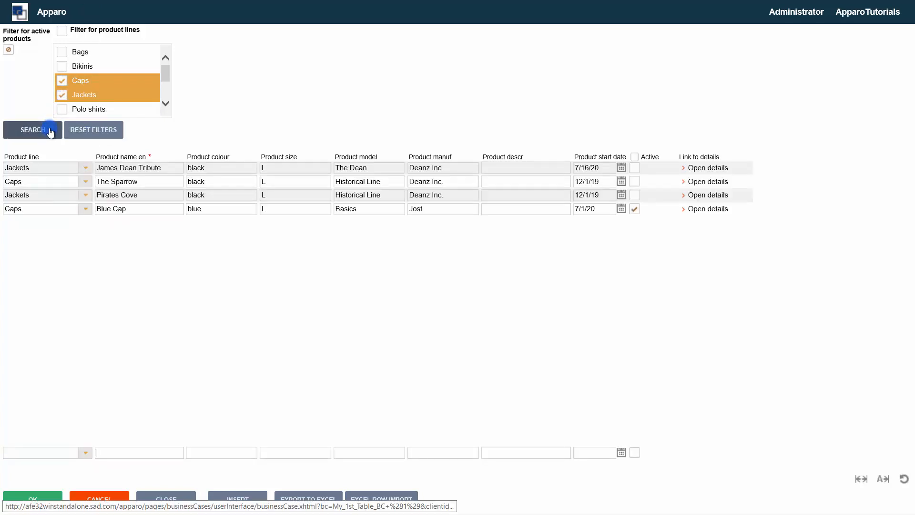
pyautogui.click(62, 95)
pyautogui.click(78, 127)
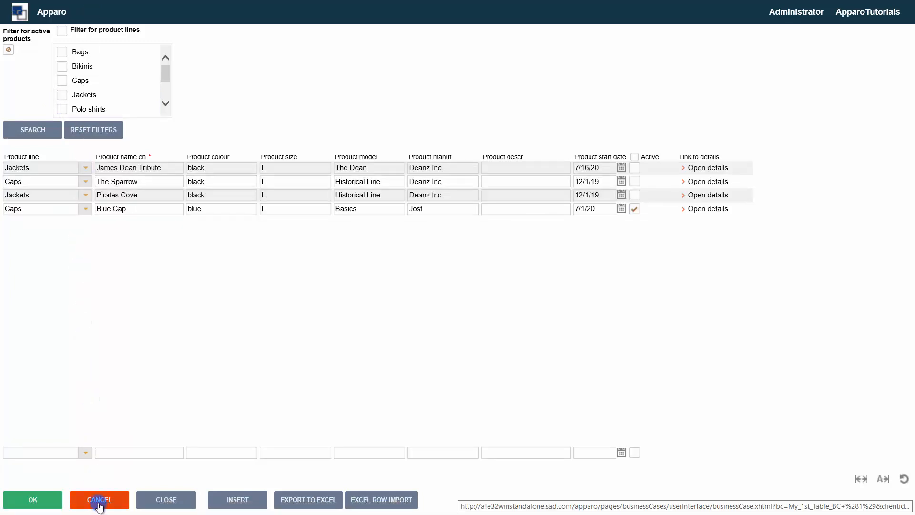
pyautogui.click(99, 503)
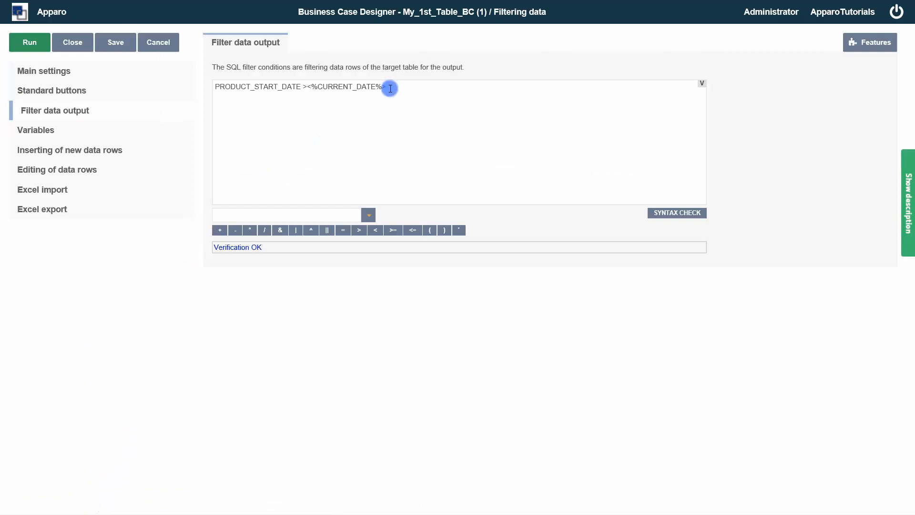
# Step: Replace the date condition with the filter condition PRODUCT_LINE_ID > 4
pyautogui.moveTo(387, 86); pyautogui.dragTo(226, 93)
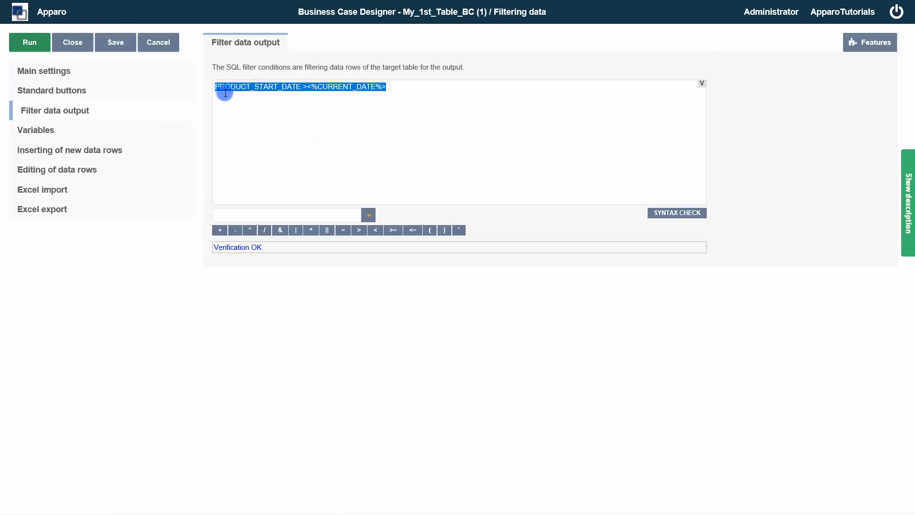
pyautogui.press('Delete')
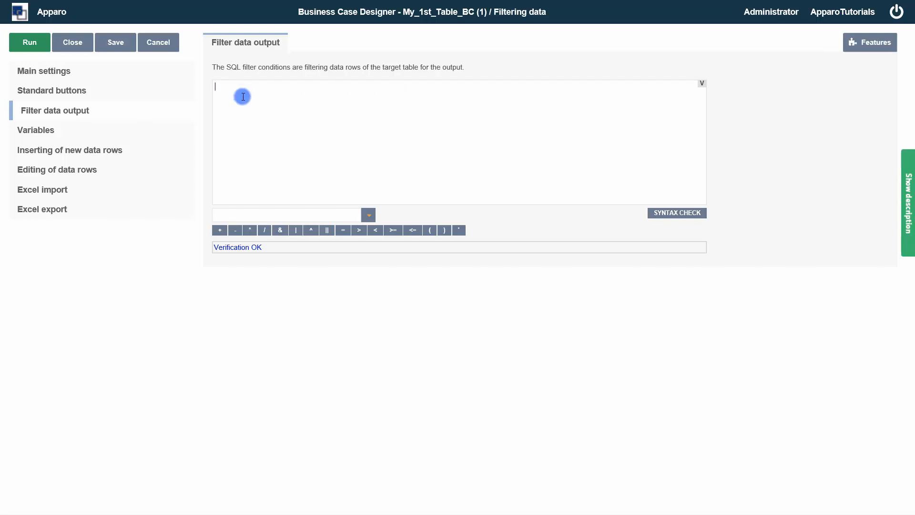
pyautogui.click(368, 213)
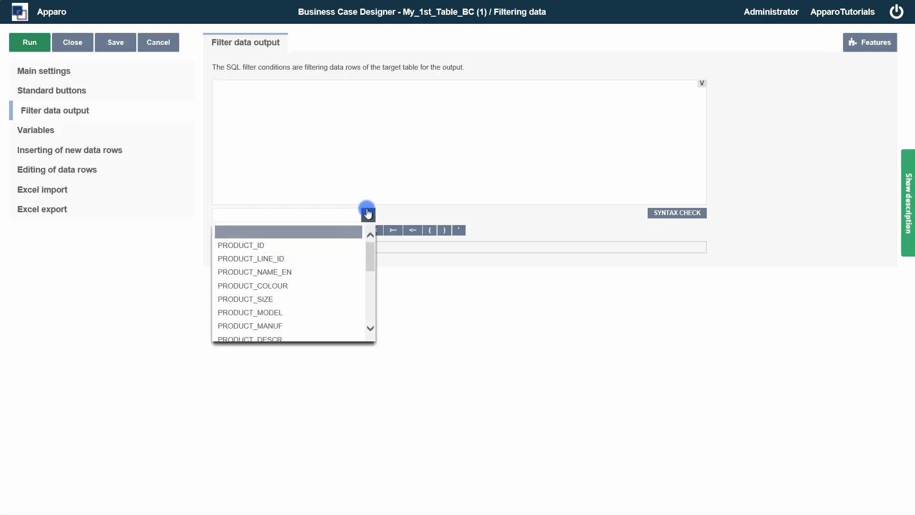
pyautogui.click(286, 259)
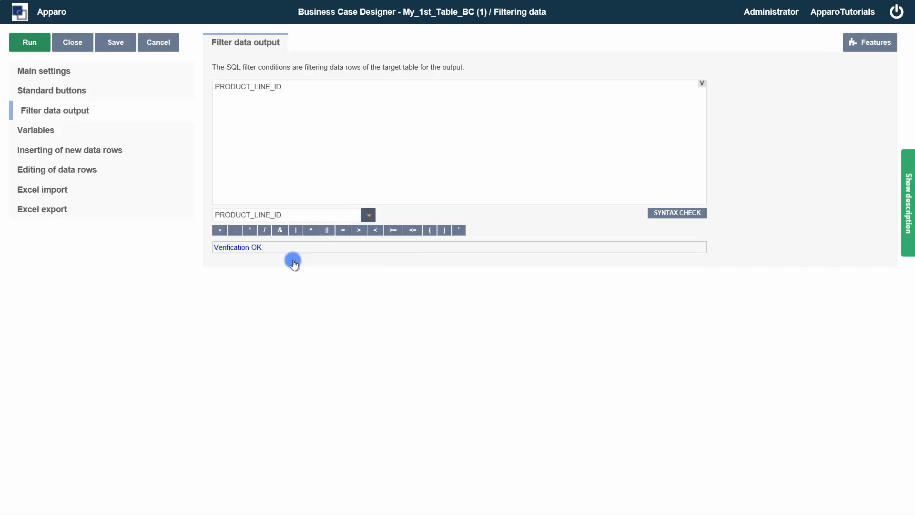
pyautogui.click(344, 91)
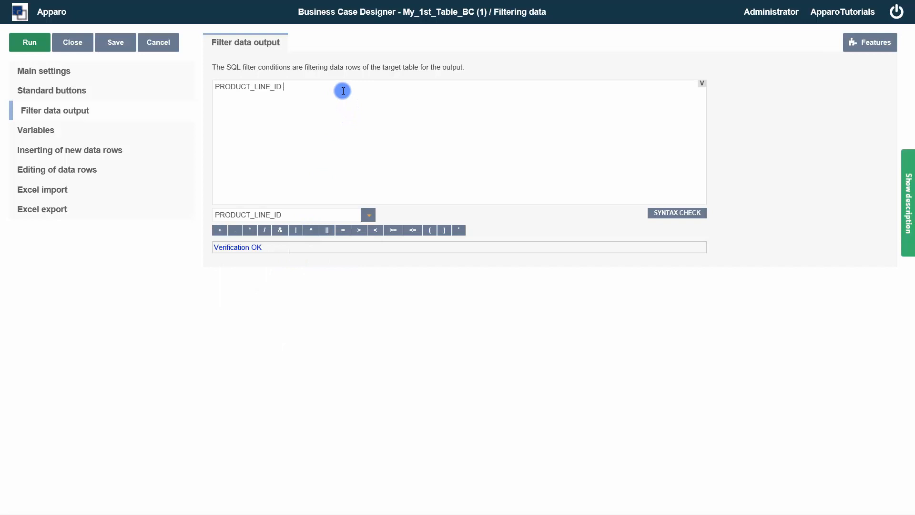
pyautogui.write('> 4')
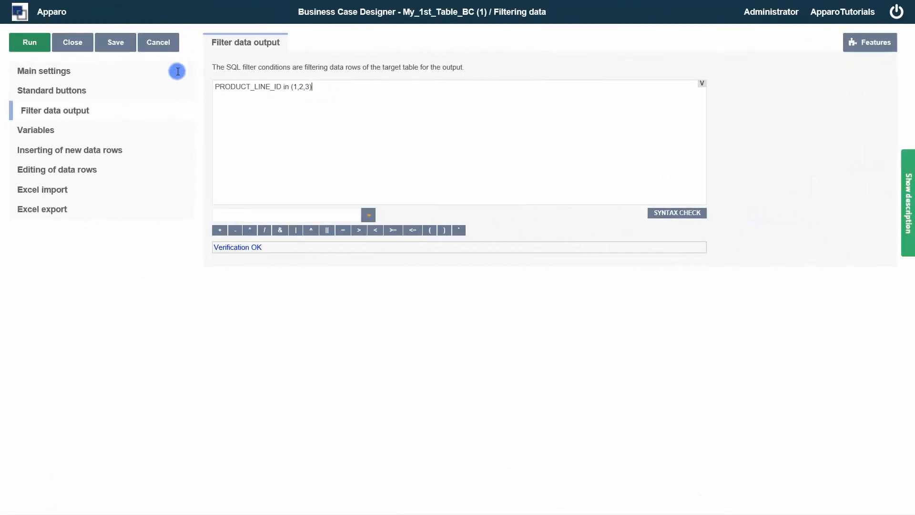
# Step: Run the business case with the PRODUCT_LINE_ID in (1,2,3) condition and with the CASE condition, and return to the designer
pyautogui.click(28, 43)
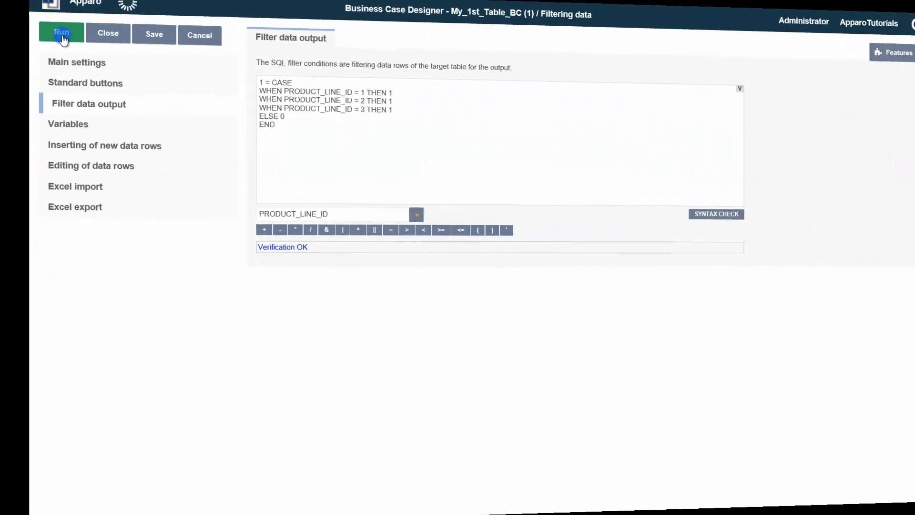
pyautogui.click(30, 44)
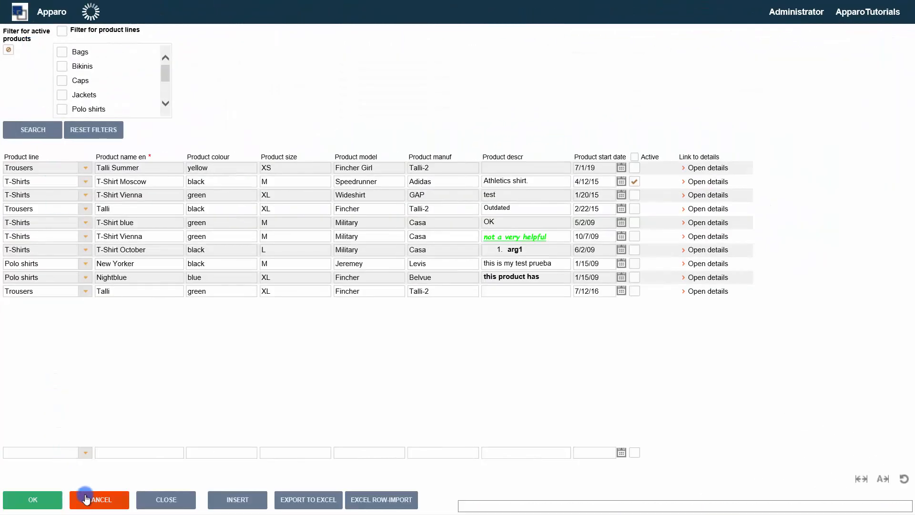
pyautogui.click(84, 497)
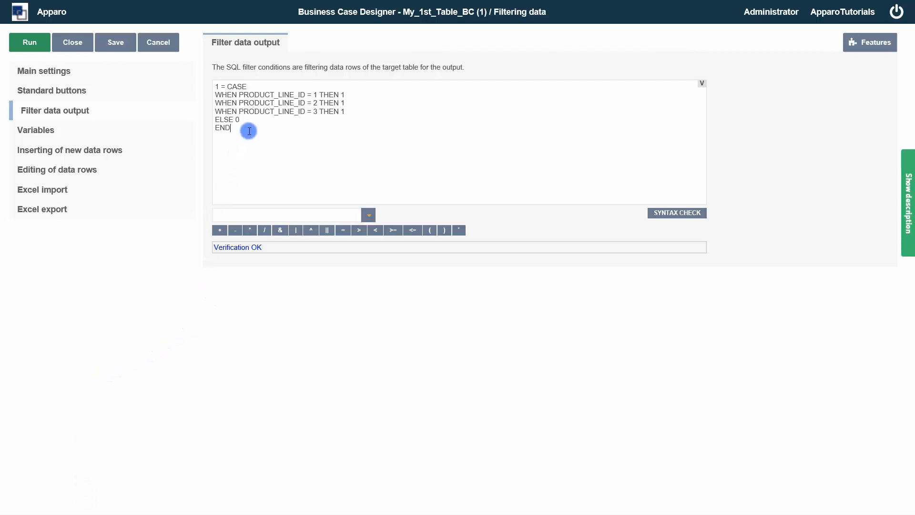
# Step: Delete the whole CASE expression from the data output filter condition
pyautogui.moveTo(248, 131); pyautogui.dragTo(202, 76)
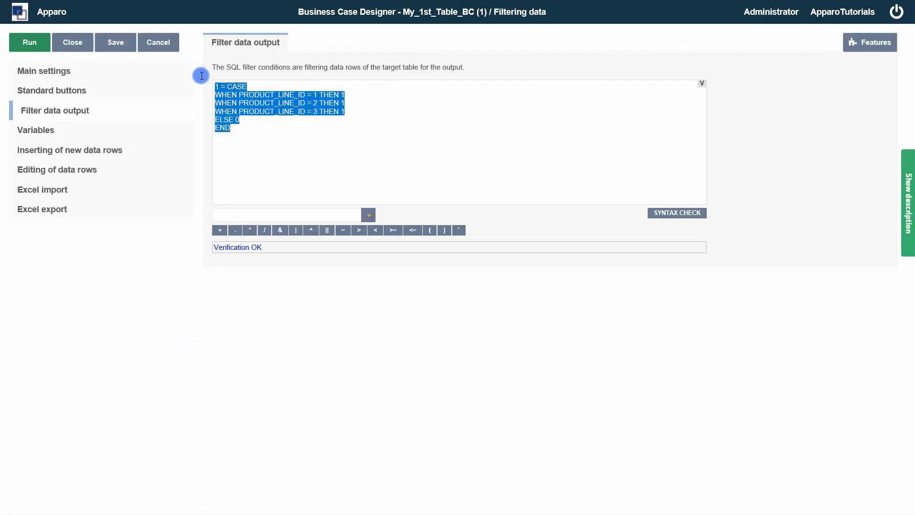
pyautogui.press('Delete')
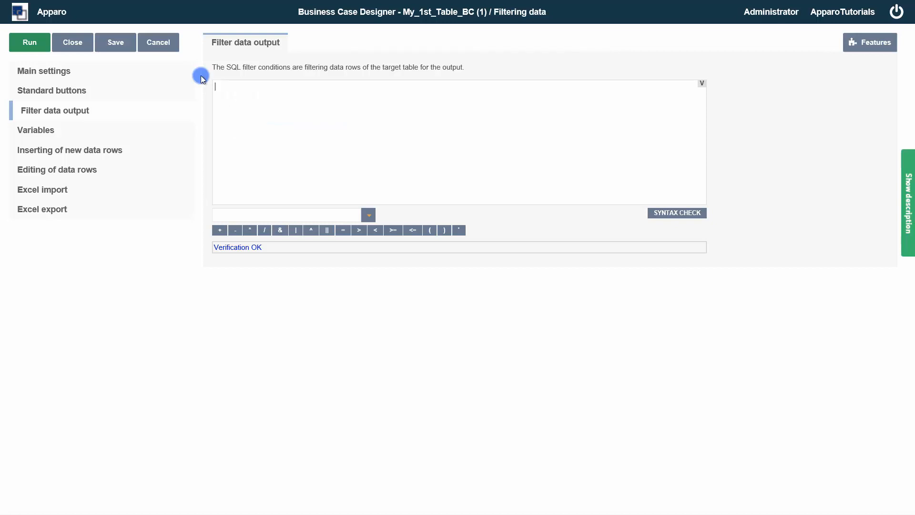
# Step: Enable security group dependent behaviour in the Security feature of the business case
pyautogui.click(863, 48)
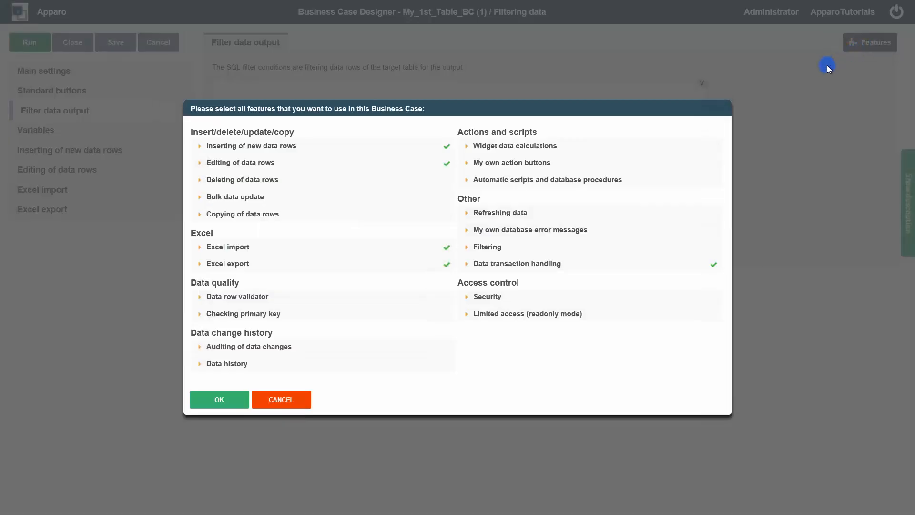
pyautogui.click(498, 298)
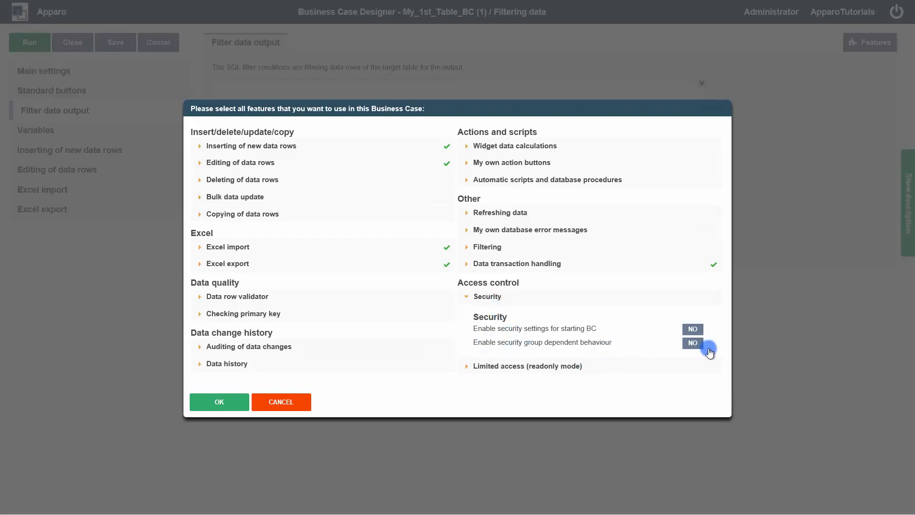
pyautogui.click(685, 348)
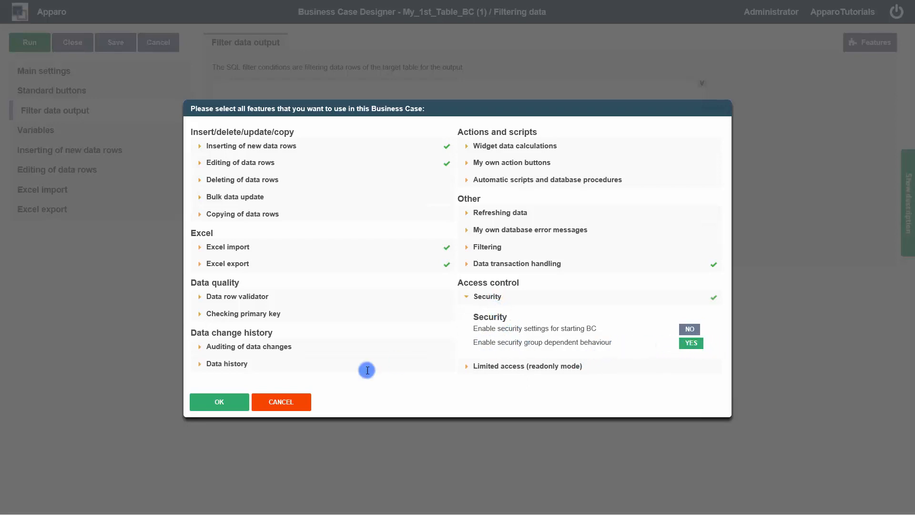
pyautogui.click(217, 412)
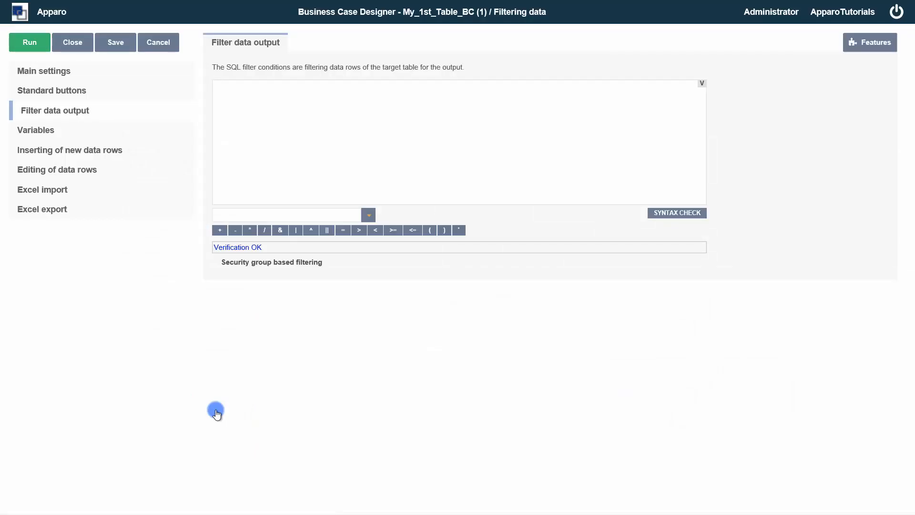
# Step: Add a security group based filter for testgroup1 with the condition PRODUCT_LINE_ID = 1
pyautogui.click(261, 264)
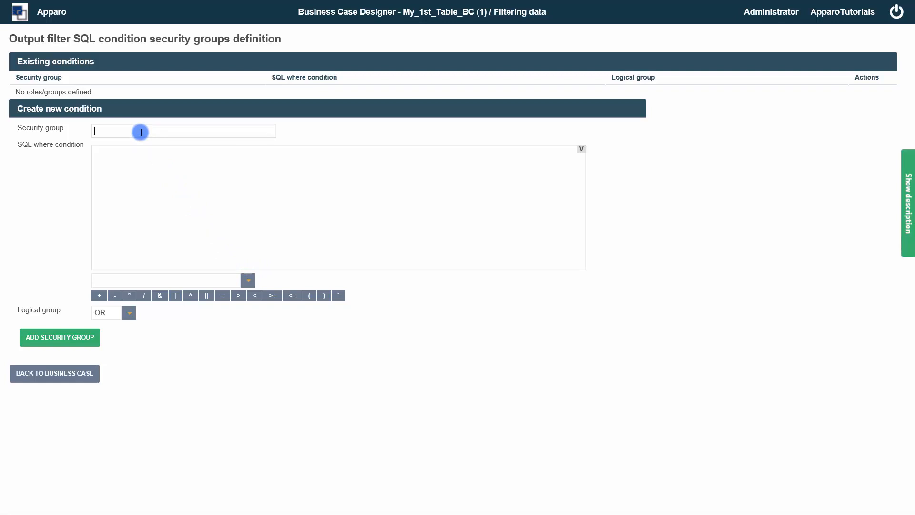
pyautogui.write('testgroup1')
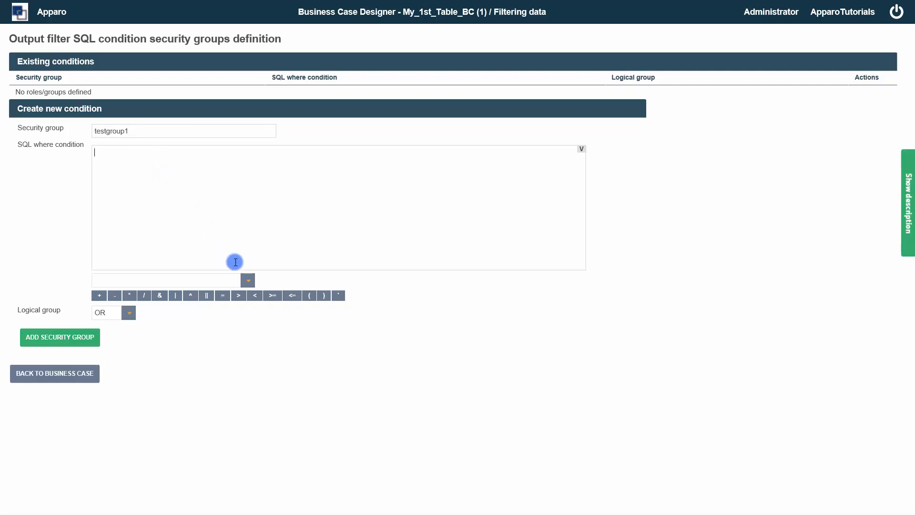
pyautogui.click(246, 281)
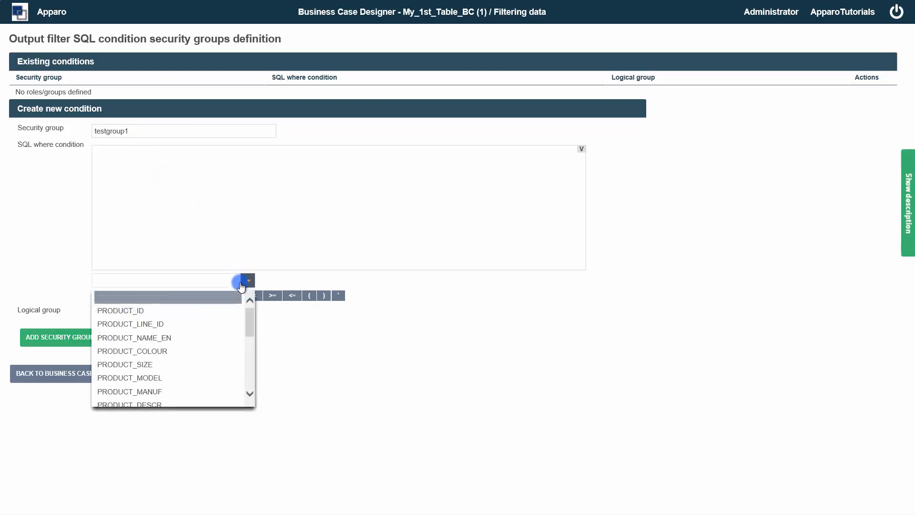
pyautogui.click(176, 325)
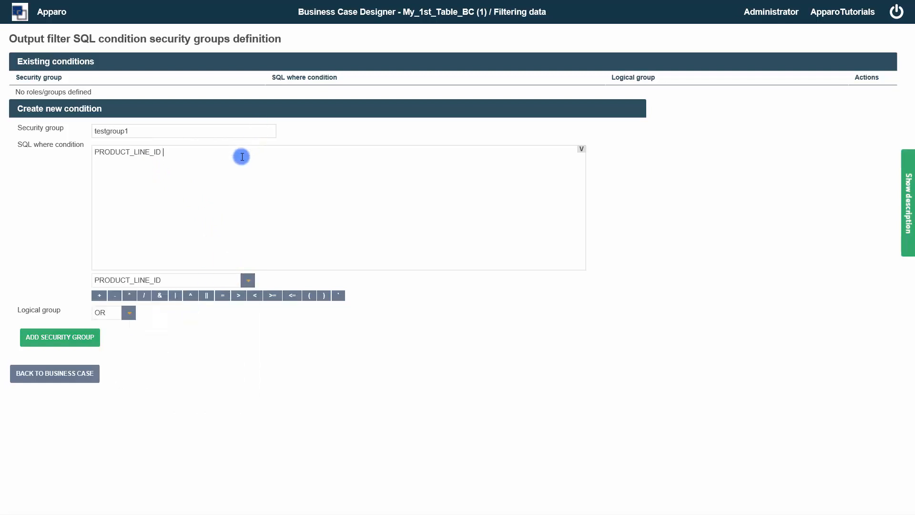
pyautogui.write('= 1')
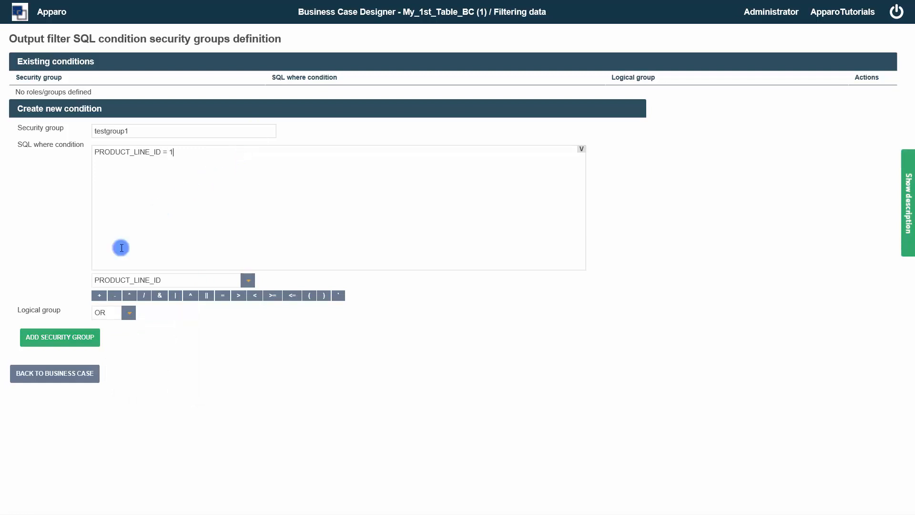
pyautogui.click(69, 337)
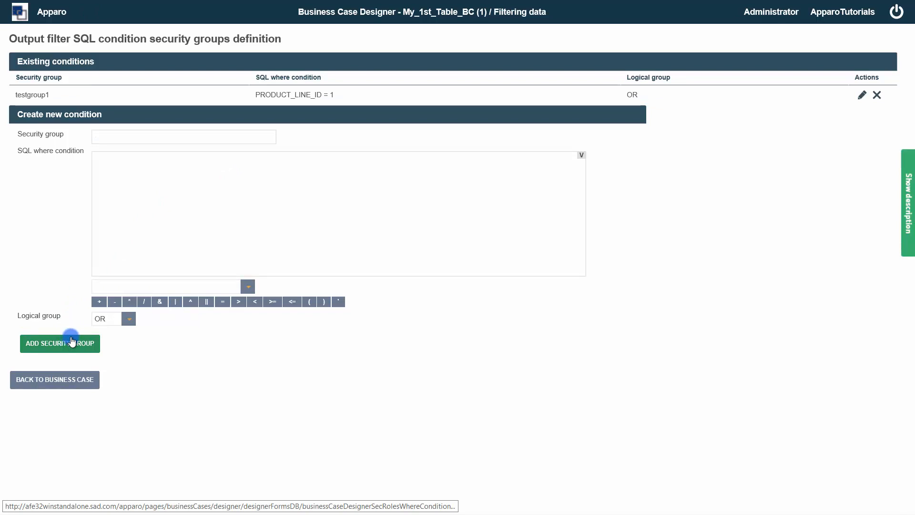
# Step: Add a security group filter for testgroup2 with the condition PRODUCT_LINE_ID = 2 and return to the business case
pyautogui.click(110, 138)
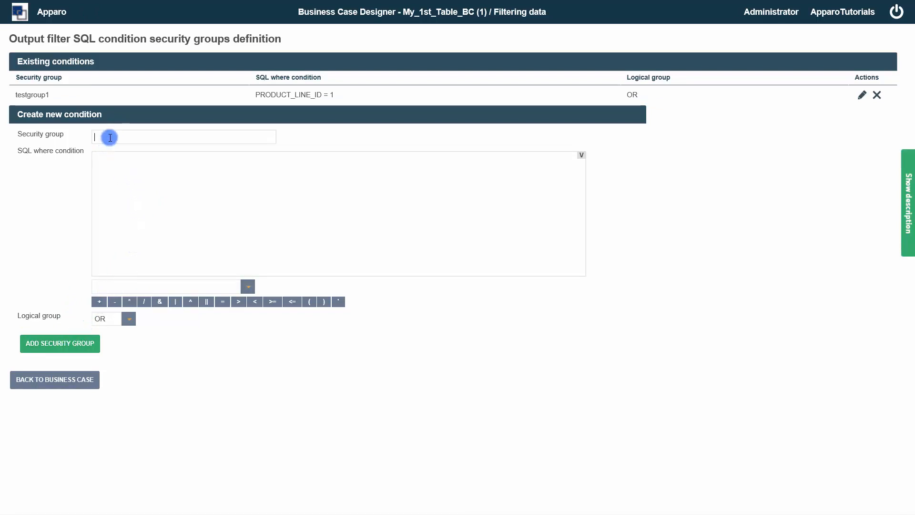
pyautogui.write('testg')
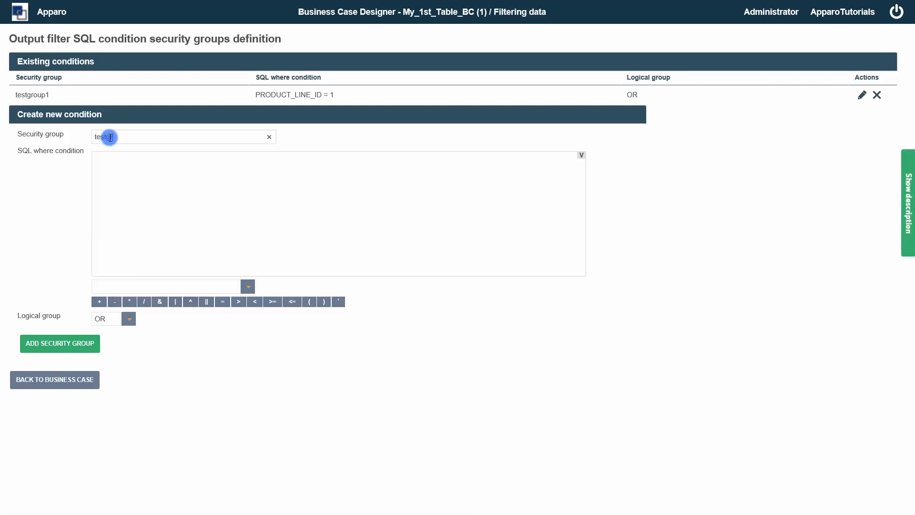
pyautogui.write('roup2')
pyautogui.click(248, 286)
pyautogui.click(217, 331)
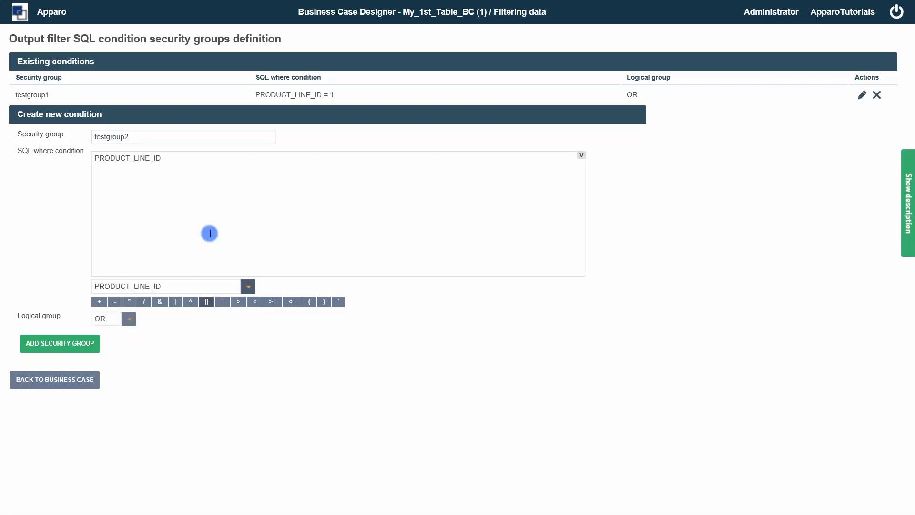
pyautogui.click(230, 173)
pyautogui.write('= 2')
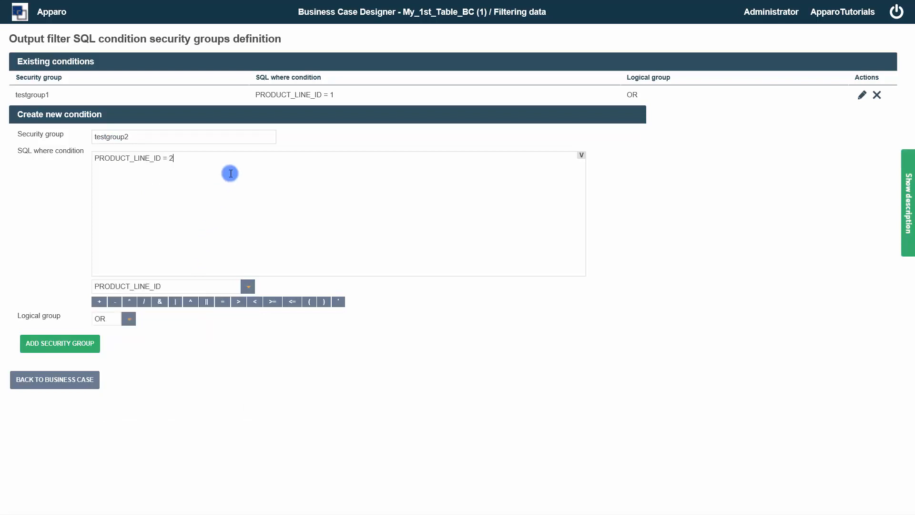
pyautogui.click(76, 343)
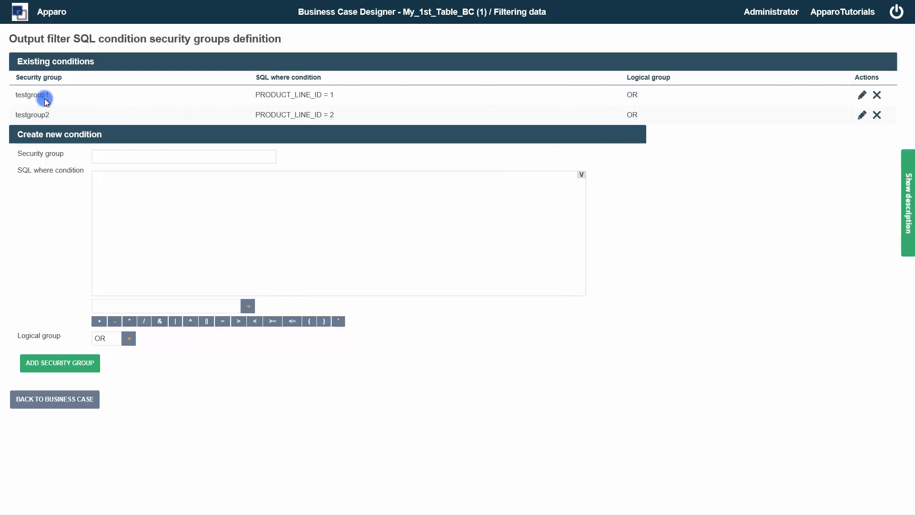
pyautogui.click(43, 398)
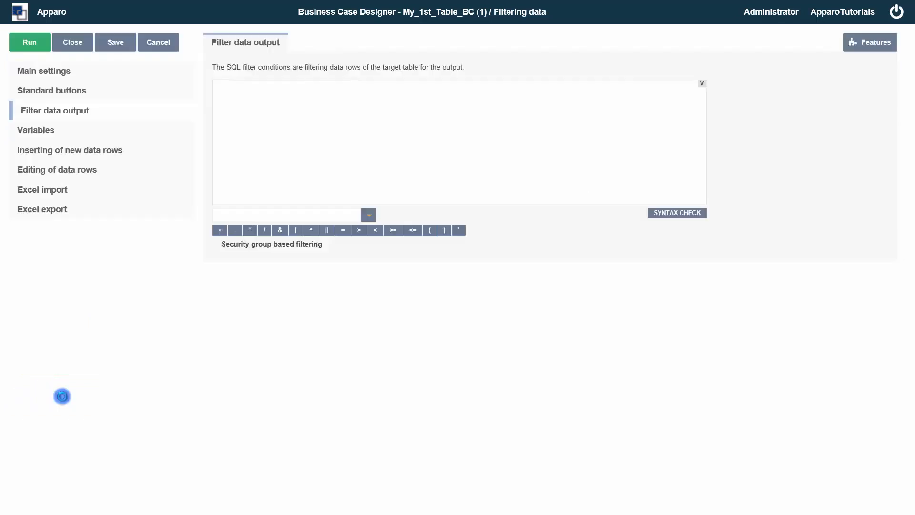
# Step: Run the business case with the security group filters to view its rows, and return to the designer
pyautogui.doubleClick(759, 12)
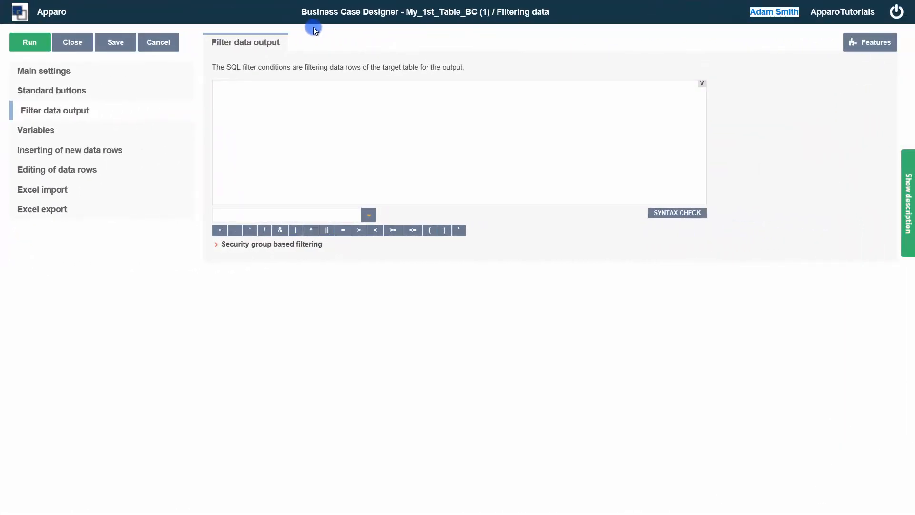
pyautogui.click(40, 44)
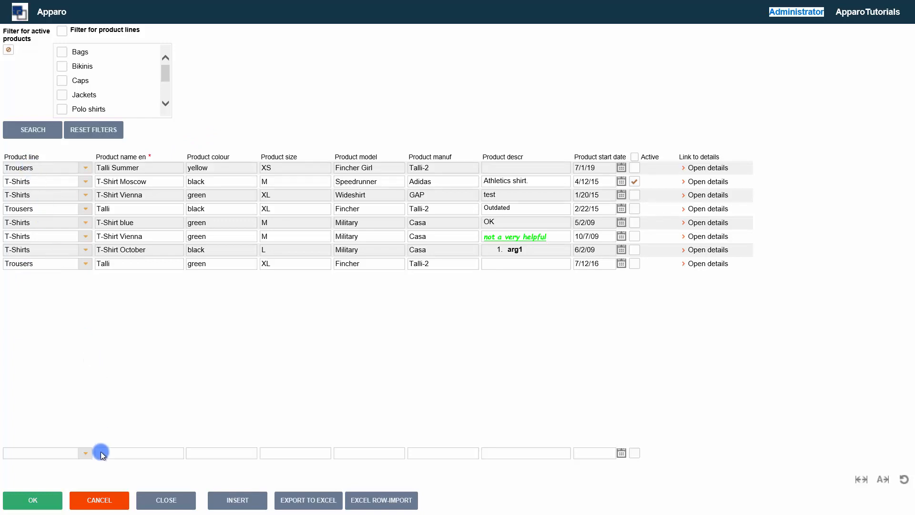
pyautogui.click(94, 505)
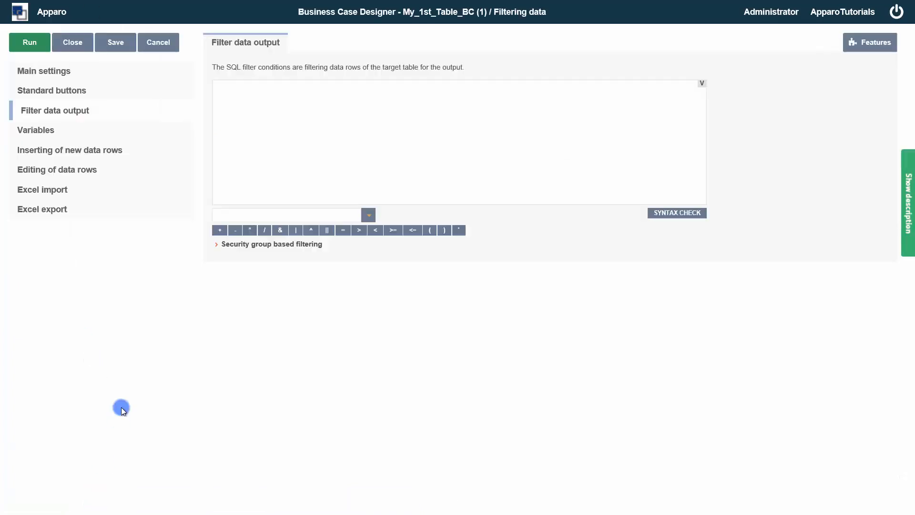
# Step: Enter the data output filter condition PRODUCT_START_DATE > <%CURRENT_DATE%> using the internal current date variable
pyautogui.click(368, 215)
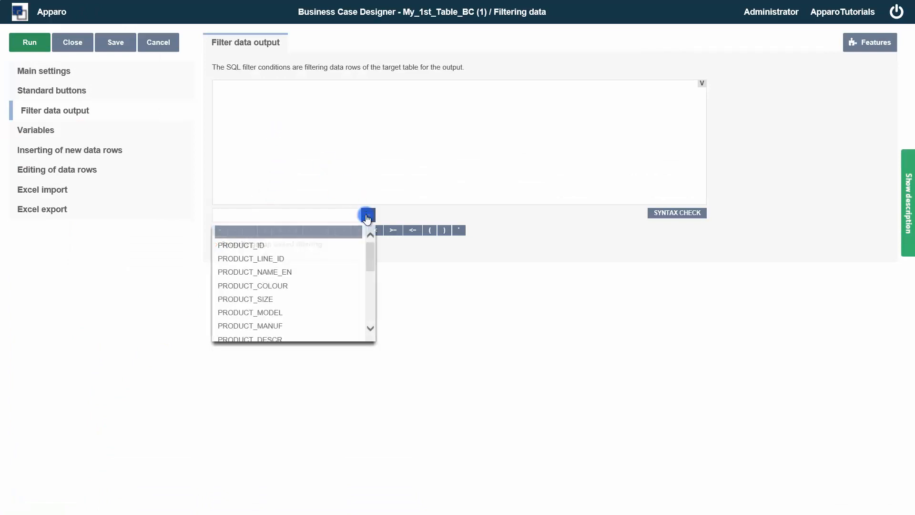
pyautogui.scroll(-1, 342, 256)
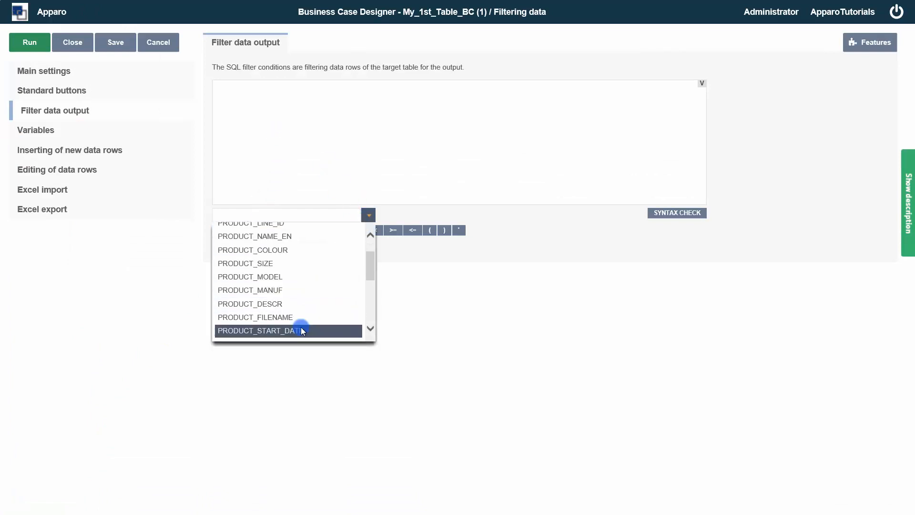
pyautogui.click(298, 328)
pyautogui.click(371, 113)
pyautogui.write('<')
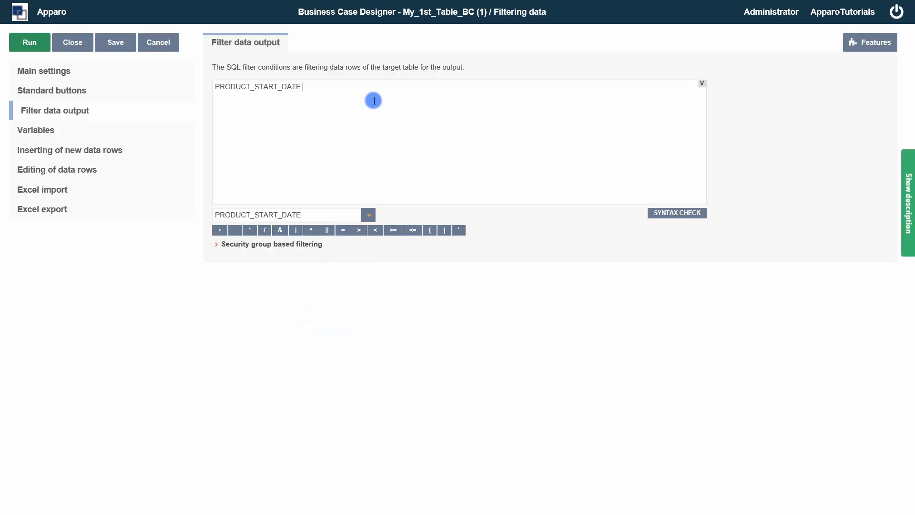
pyautogui.press('BackSpace')
pyautogui.write('>')
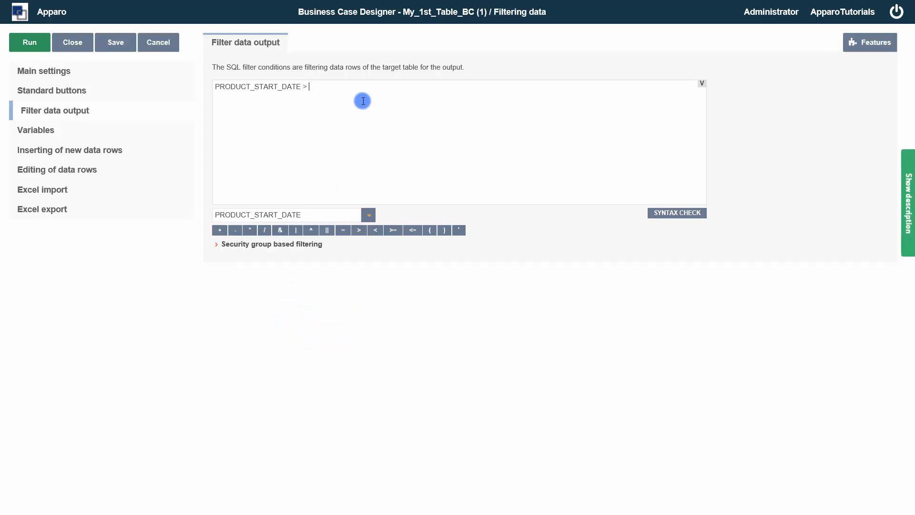
pyautogui.click(701, 85)
pyautogui.click(276, 167)
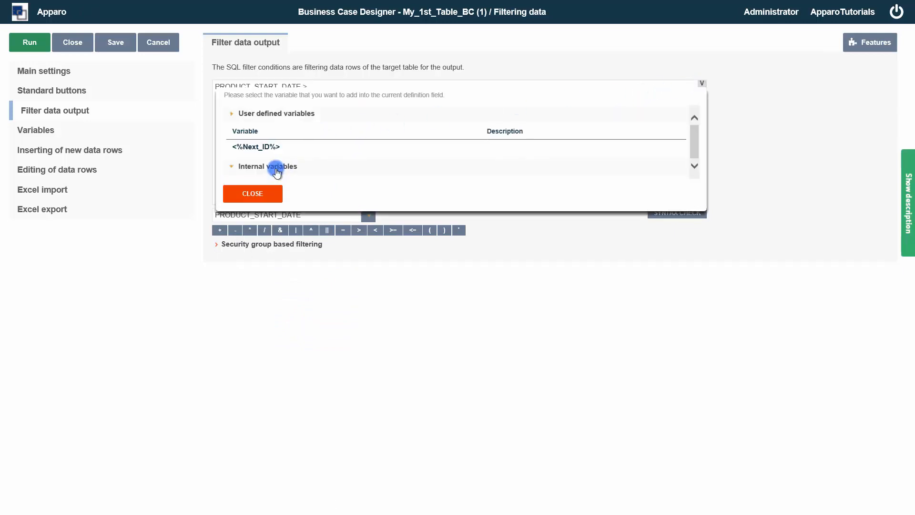
pyautogui.click(272, 202)
pyautogui.click(260, 348)
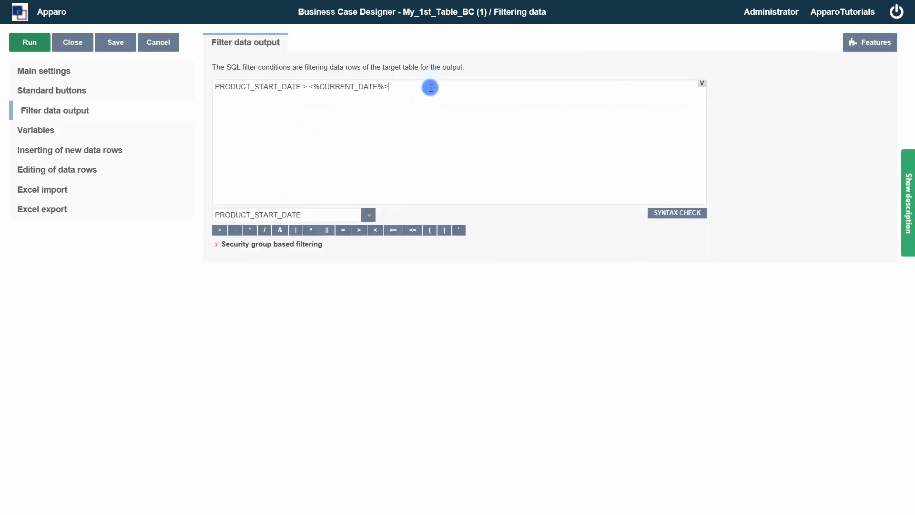
# Step: Extend the filter condition with AND (PRODUCT_LINE_ID=1 OR PRODUCT_LINE_ID=2)
pyautogui.write('AND ')
pyautogui.write('(')
pyautogui.click(369, 215)
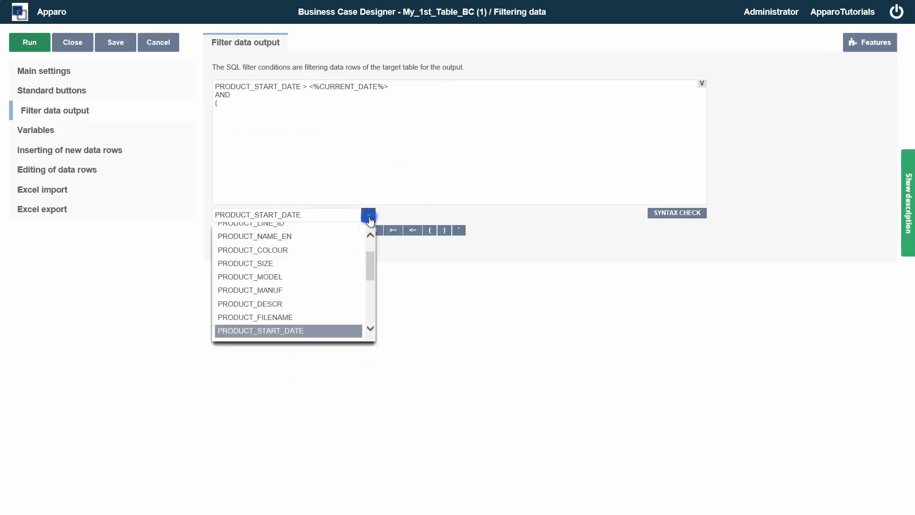
pyautogui.scroll(2, 343, 248)
pyautogui.click(336, 258)
pyautogui.write('=1 OR')
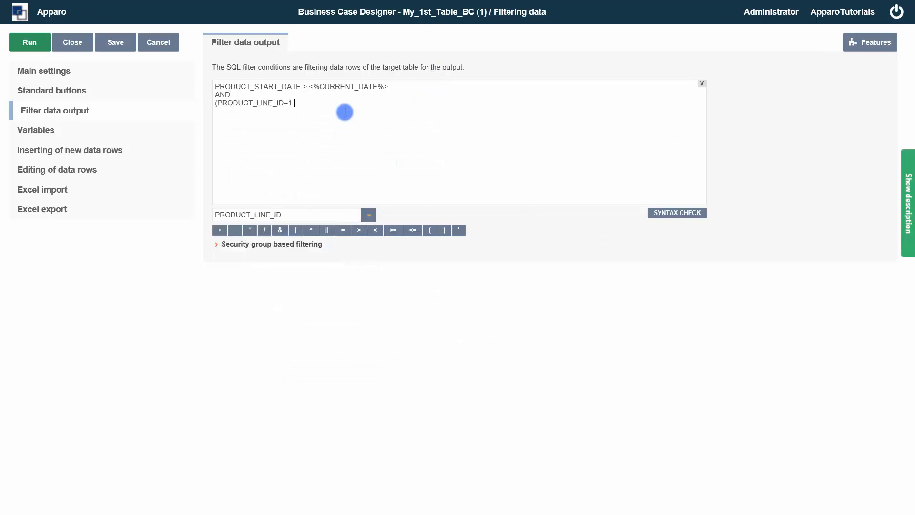
pyautogui.click(368, 215)
pyautogui.click(302, 257)
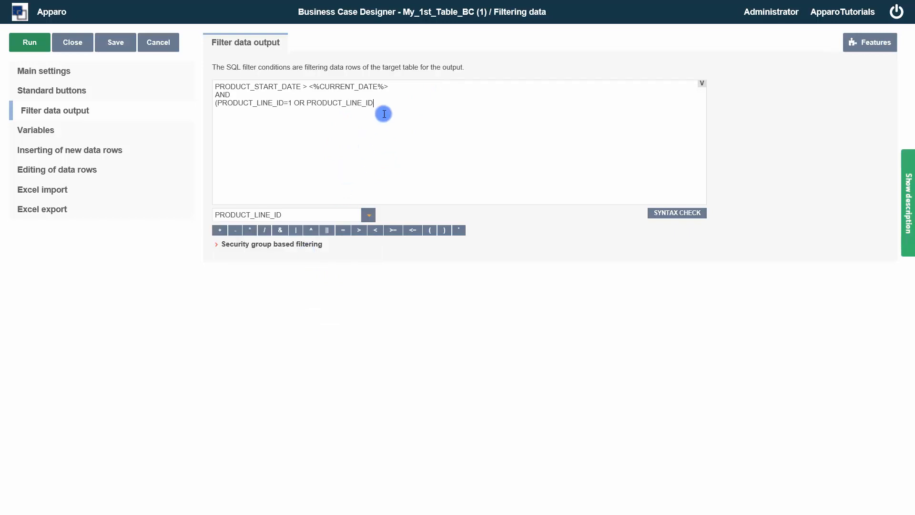
pyautogui.write('=2)')
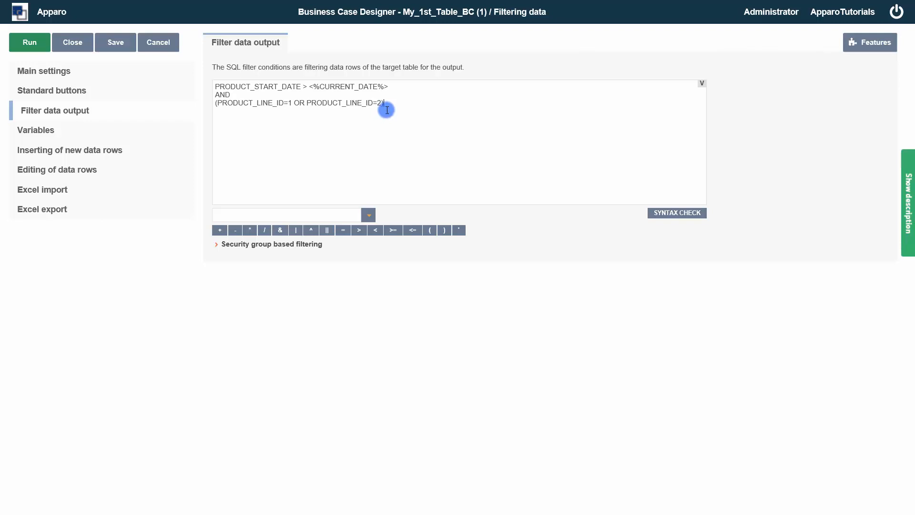
# Step: Delete the whole combined date and product line condition from the data output filter
pyautogui.hotkey('shift', 'Home')
pyautogui.hotkey('ctrl', 'a')
pyautogui.press('BackSpace')
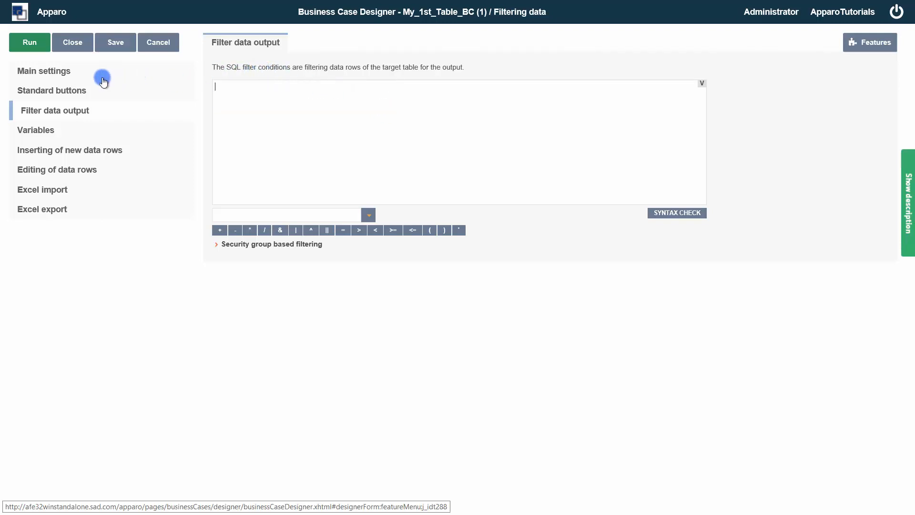
# Step: Examine the ACTIVE and PRODUCT_LINE_ID filtering widgets in the main settings, leaving both unselected
pyautogui.click(54, 74)
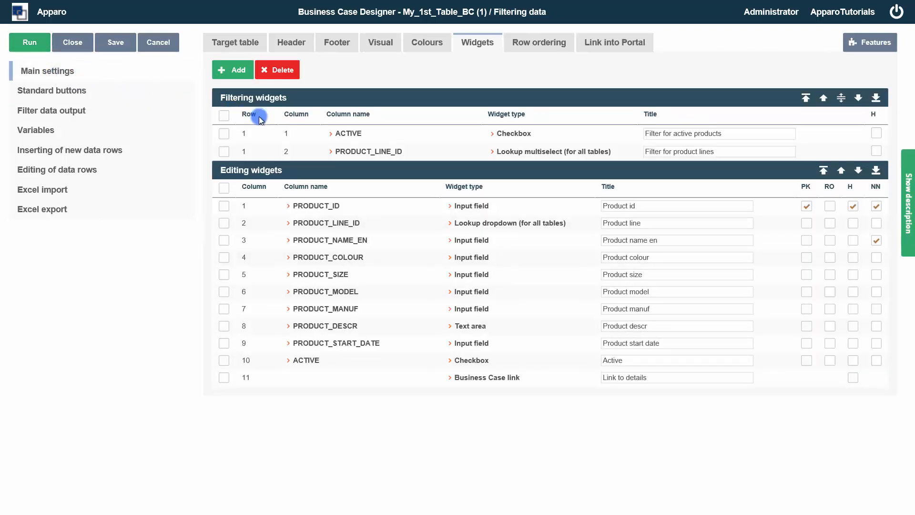
pyautogui.click(296, 122)
pyautogui.click(224, 133)
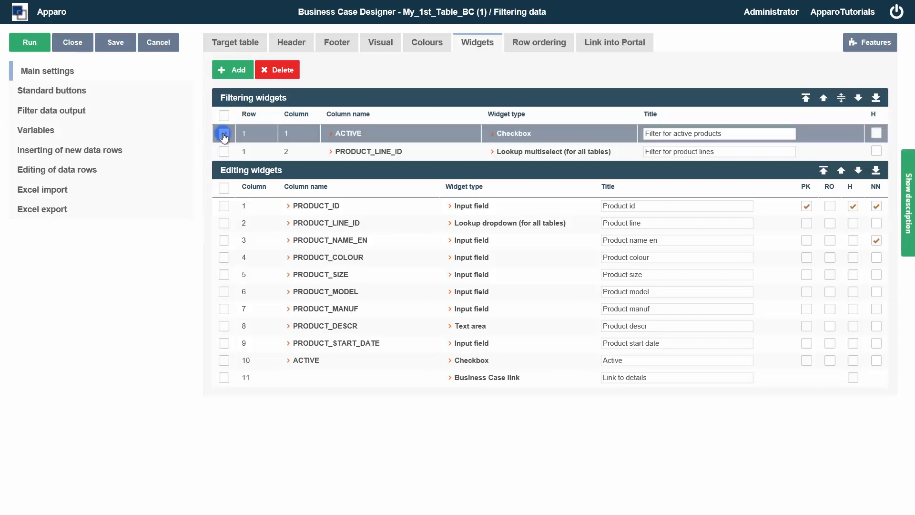
pyautogui.click(224, 134)
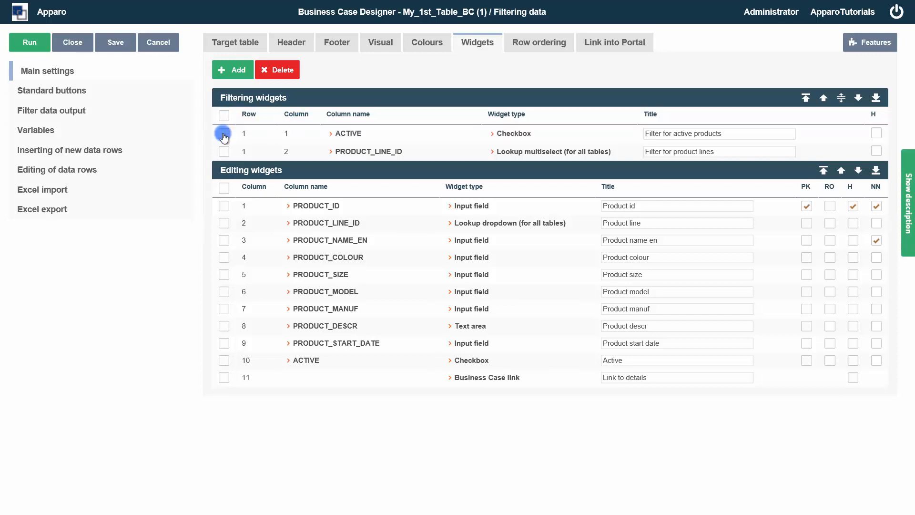
pyautogui.click(224, 152)
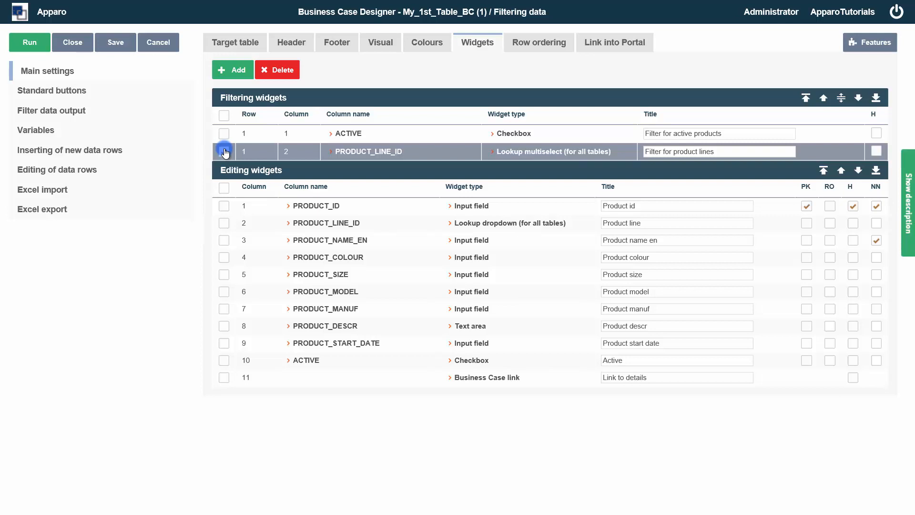
pyautogui.click(225, 152)
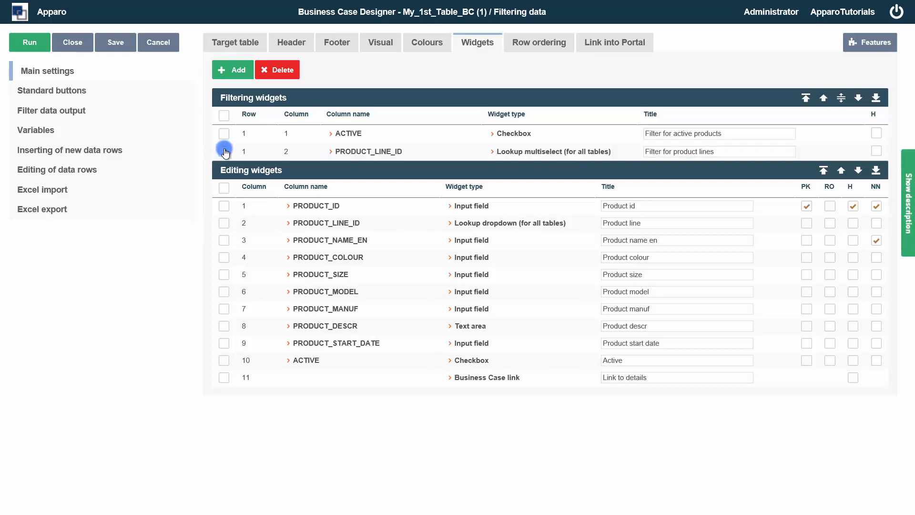
# Step: Examine the variables for used filter widgets, covering the PRODUCT_LINE_ID key, the PRODUCT_LINE_ID value and the ACTIVE value
pyautogui.click(56, 132)
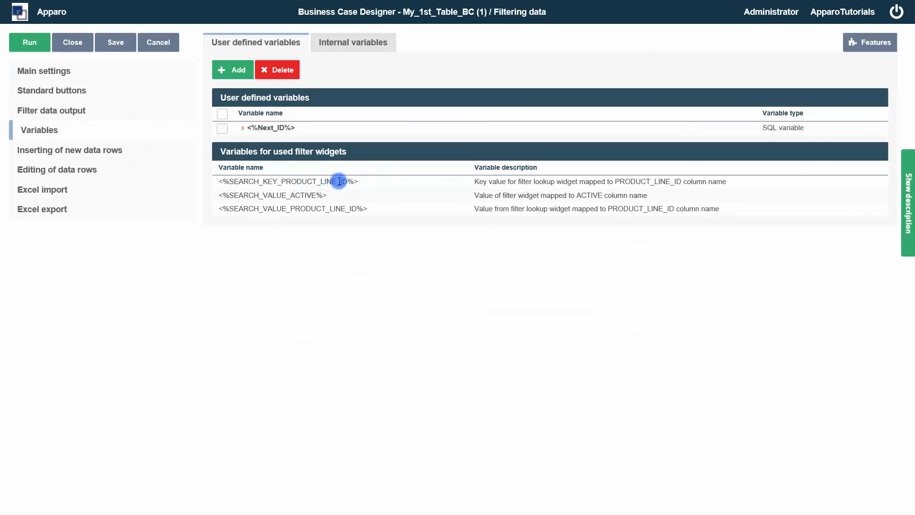
pyautogui.moveTo(359, 181); pyautogui.dragTo(219, 181)
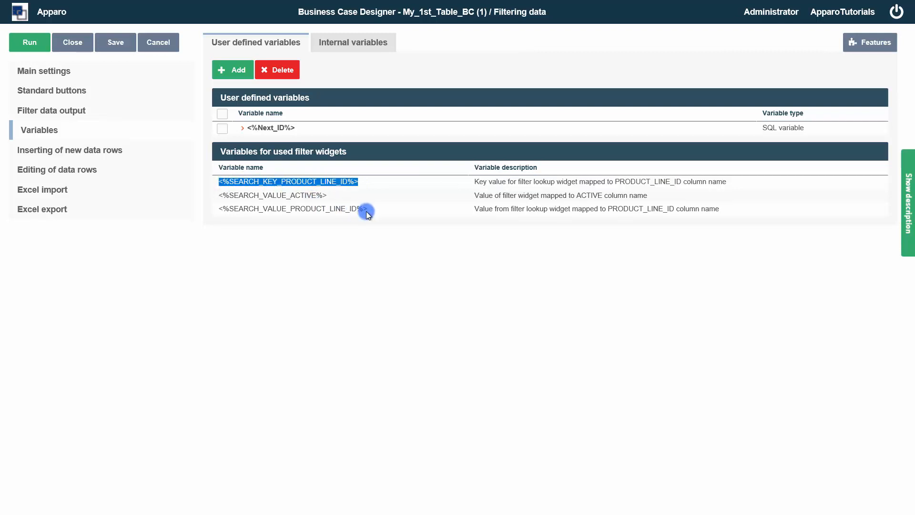
pyautogui.moveTo(366, 210); pyautogui.dragTo(219, 210)
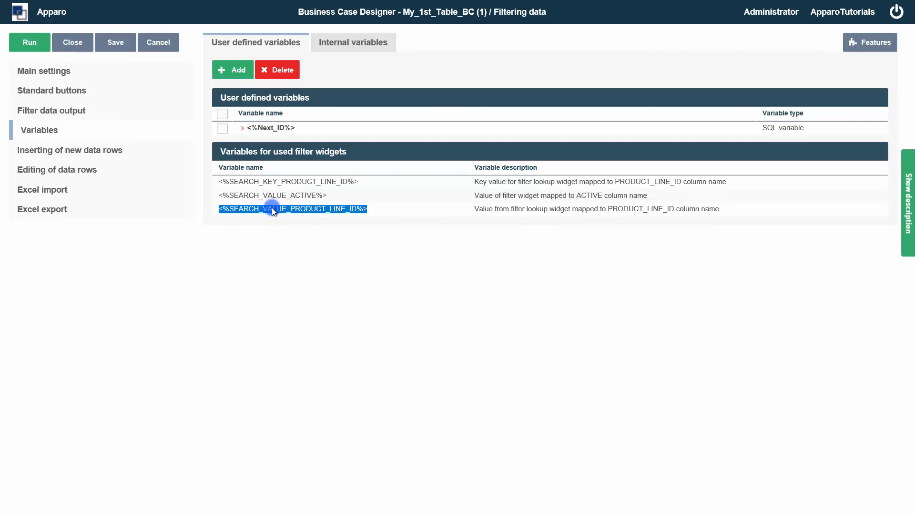
pyautogui.click(324, 196)
pyautogui.moveTo(324, 197); pyautogui.dragTo(226, 201)
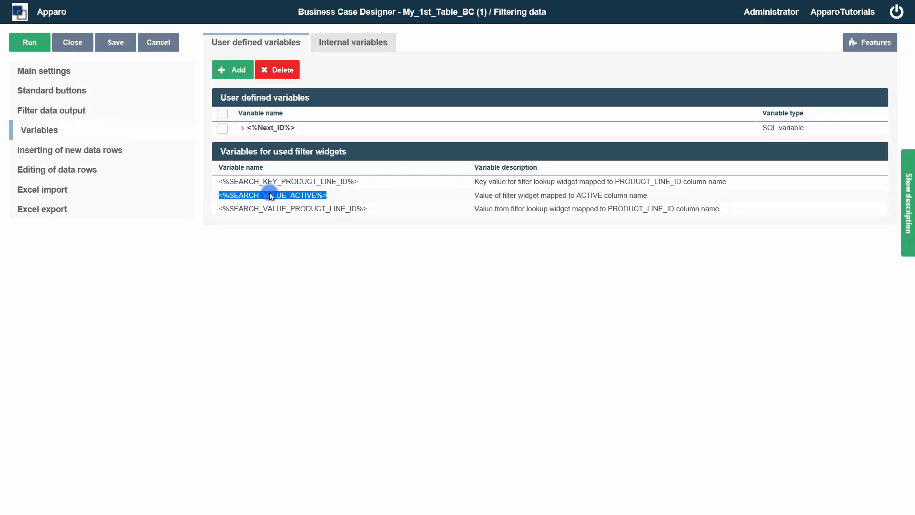
# Step: Set the ACTIVE filtering widget's default value to 1 and look through the variables that can be inserted there
pyautogui.click(62, 76)
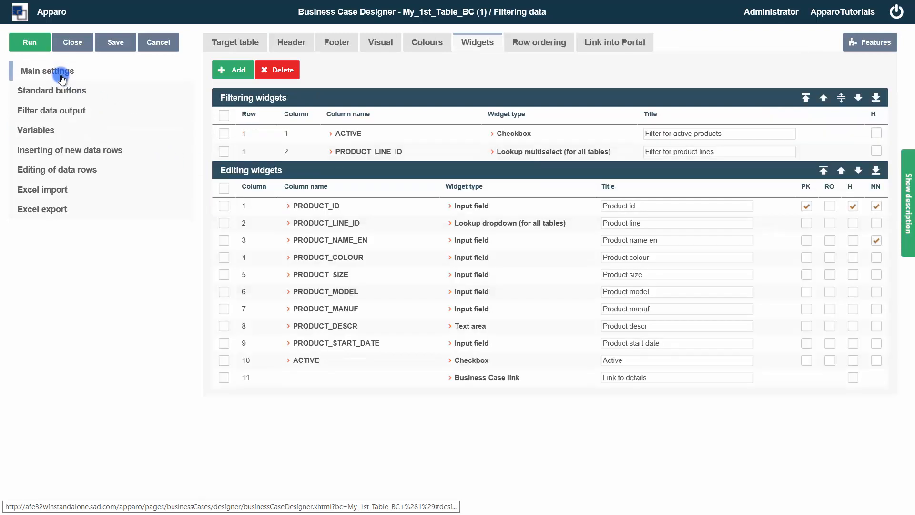
pyautogui.click(341, 136)
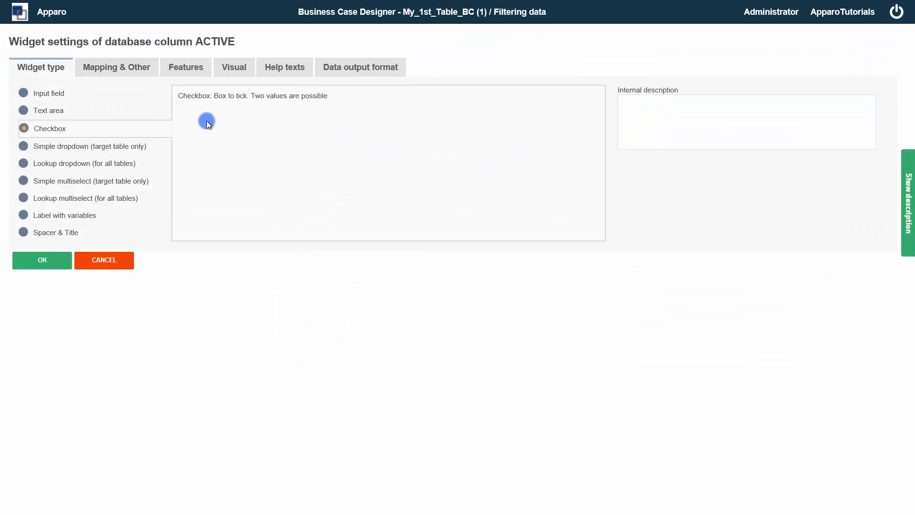
pyautogui.click(106, 69)
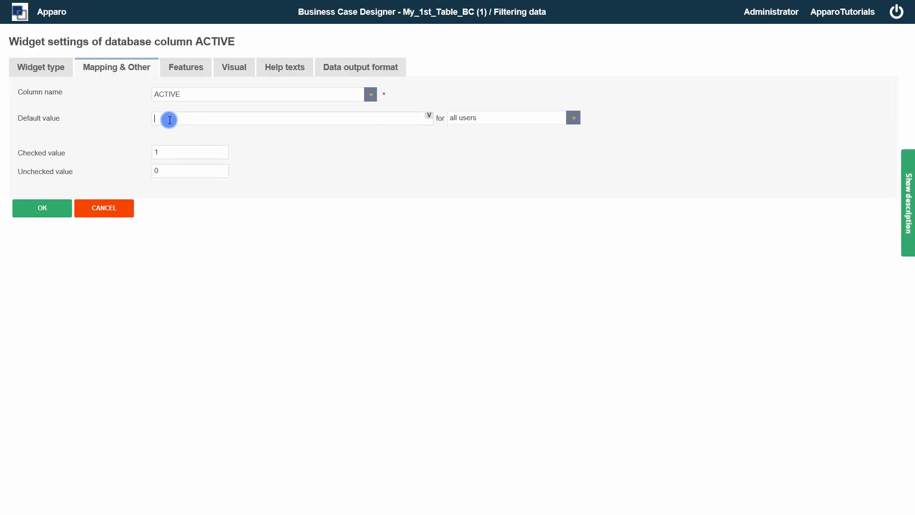
pyautogui.write('1')
pyautogui.click(430, 117)
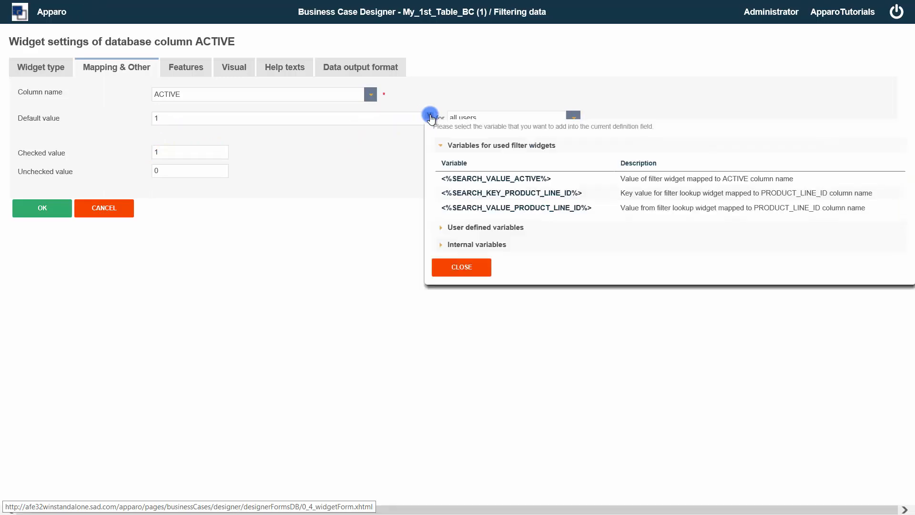
pyautogui.click(482, 104)
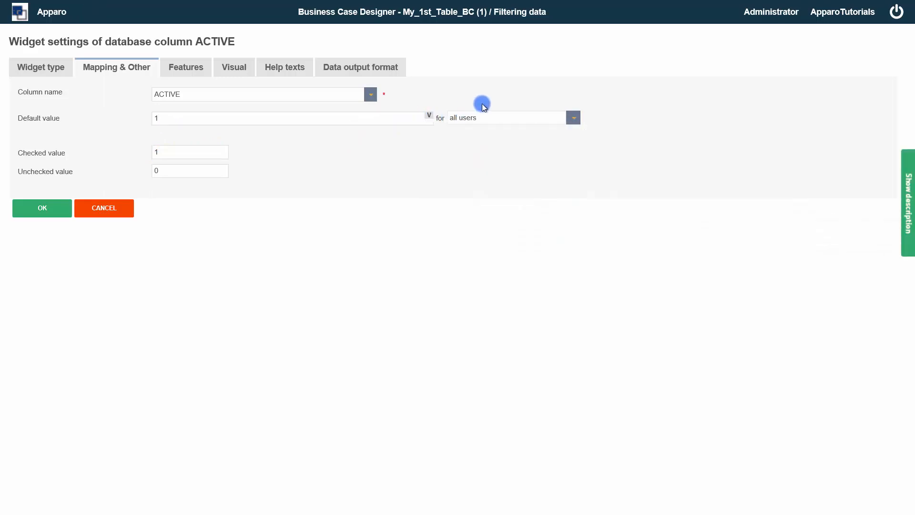
# Step: Try the default value for selected security groups, set it back to all users and accept the ACTIVE widget settings
pyautogui.click(572, 118)
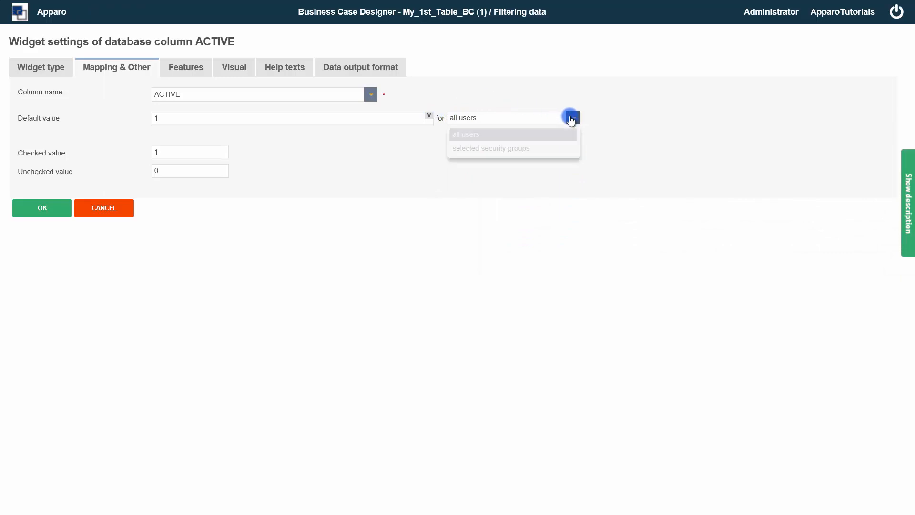
pyautogui.click(542, 148)
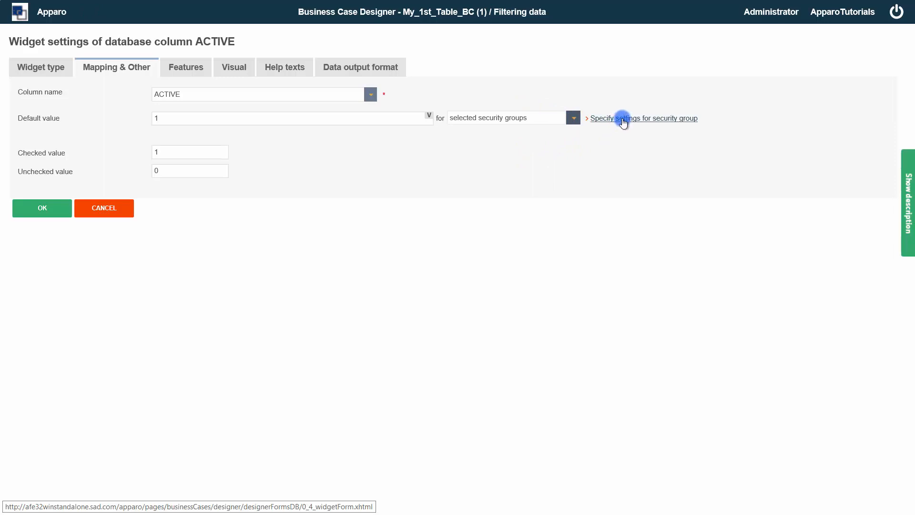
pyautogui.click(574, 118)
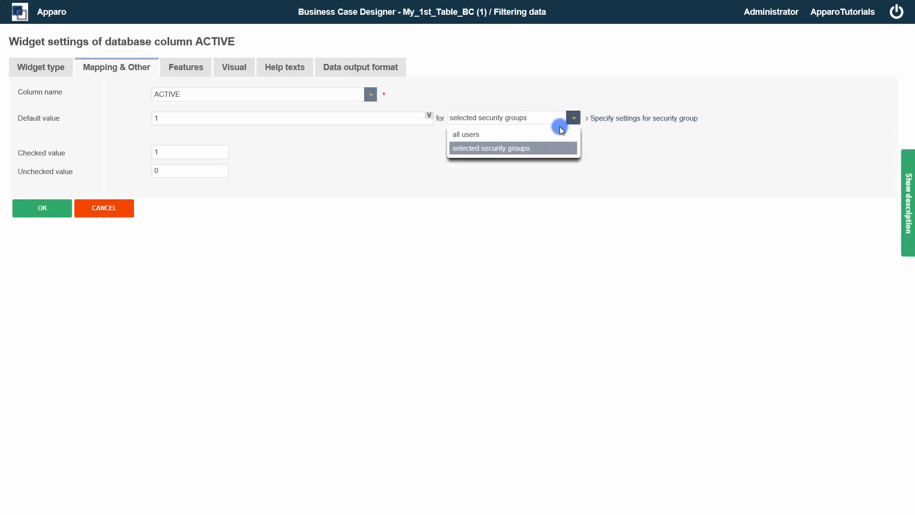
pyautogui.click(474, 134)
pyautogui.click(55, 206)
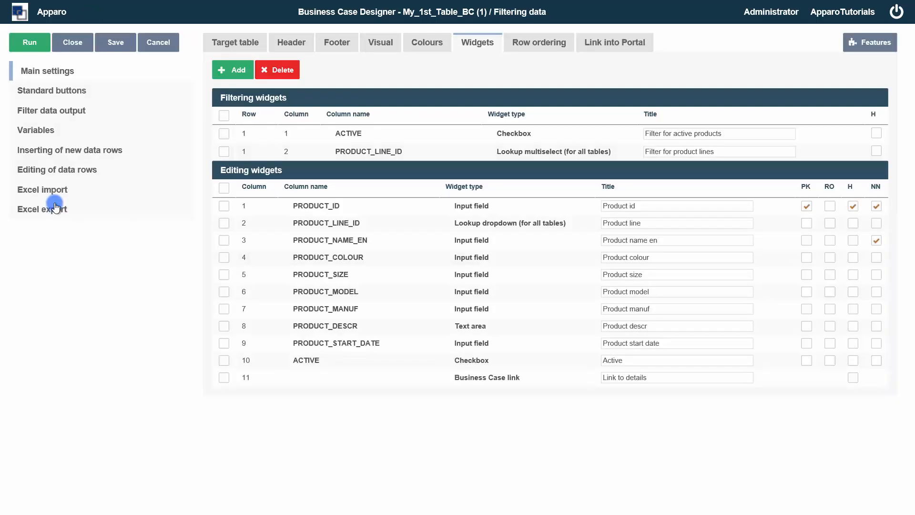
# Step: Enter 1,2 as the default value of the PRODUCT_LINE_ID filtering widget
pyautogui.click(383, 151)
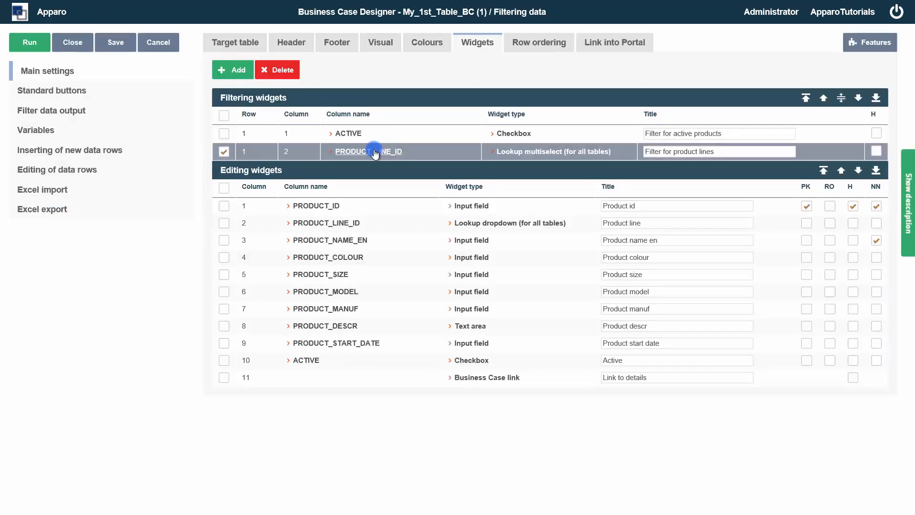
pyautogui.click(375, 152)
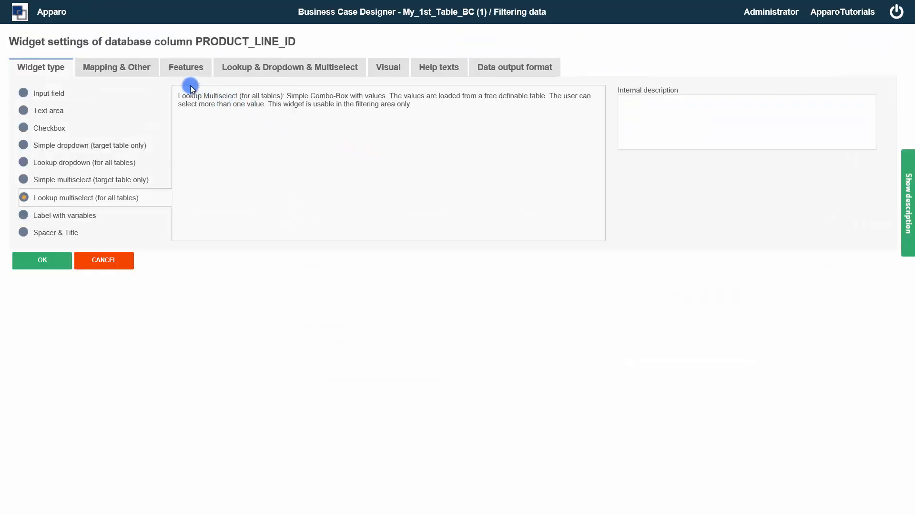
pyautogui.click(151, 75)
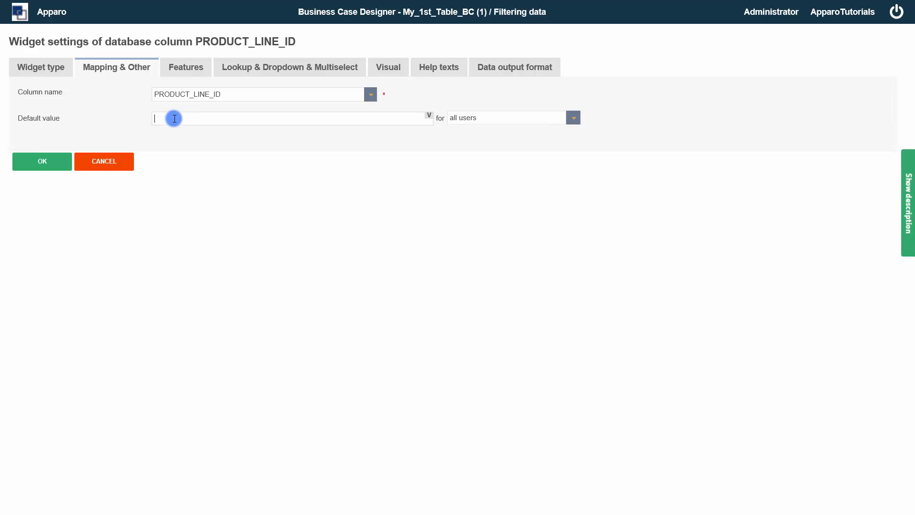
pyautogui.write('1,2')
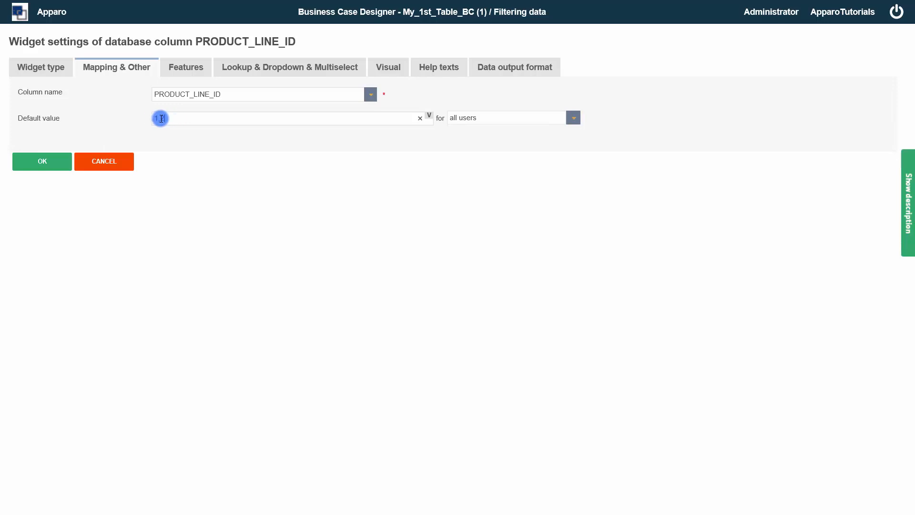
pyautogui.write('1,2')
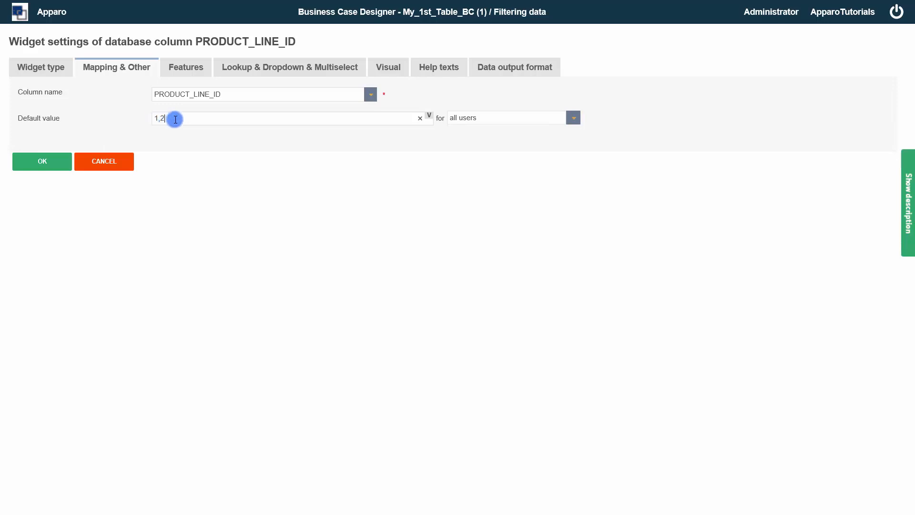
# Step: Replace the PRODUCT_LINE_ID default value with USE LABELS: Caps, Trousers and accept the widget settings
pyautogui.moveTo(147, 118); pyautogui.dragTo(175, 119)
pyautogui.write('Caps, Trousers')
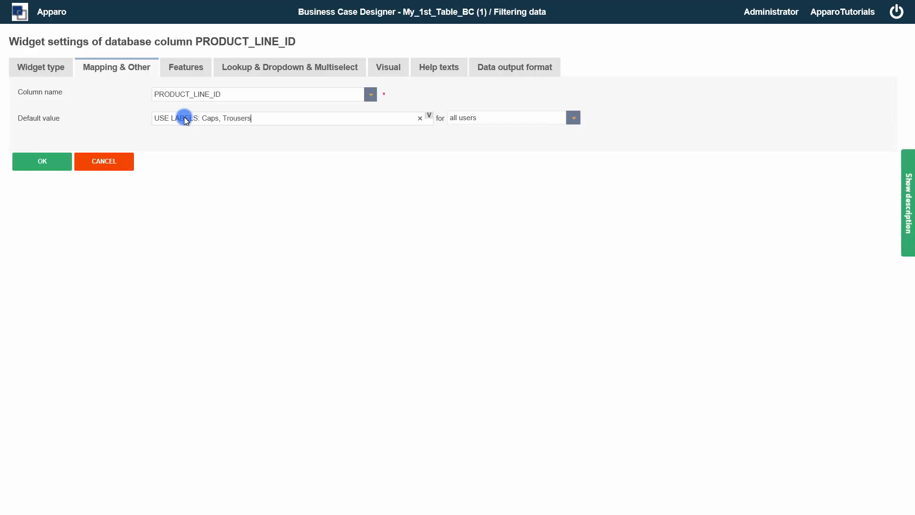
pyautogui.click(45, 162)
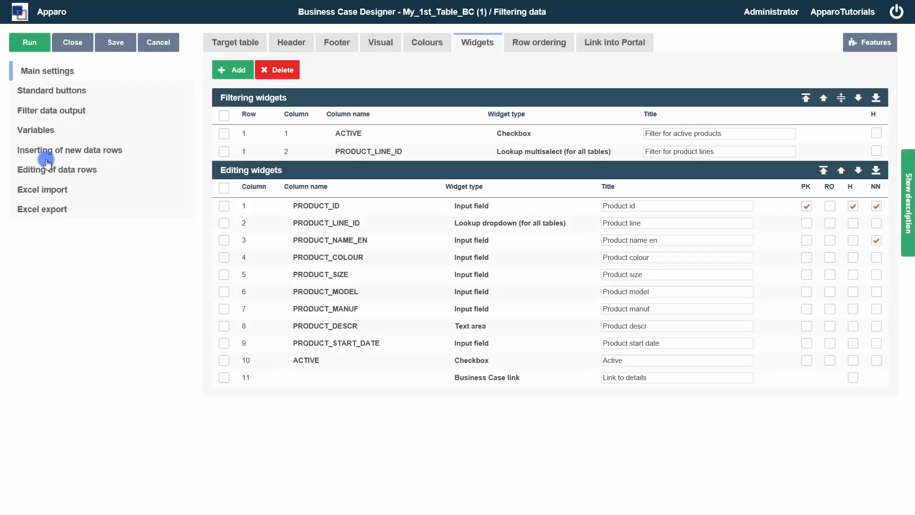
# Step: Run the business case and check the preselected active products filter and the Caps and Trousers product lines
pyautogui.click(25, 38)
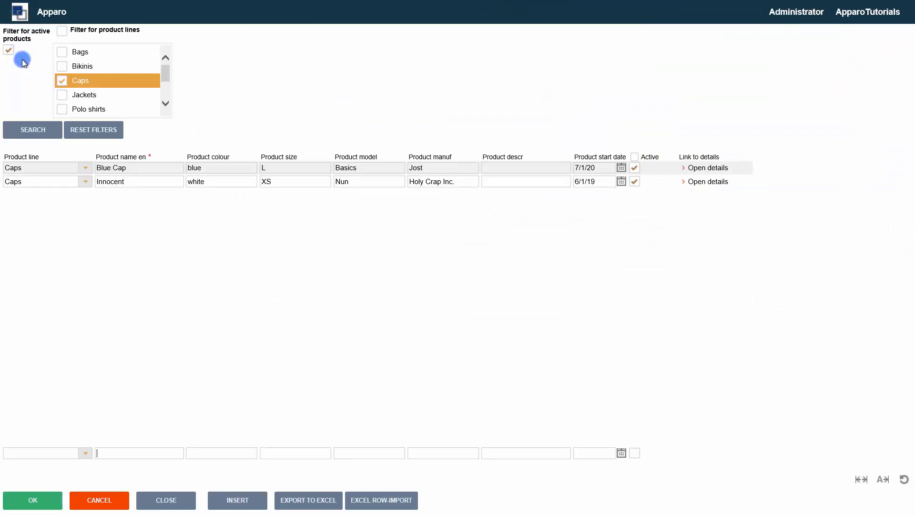
pyautogui.click(68, 81)
pyautogui.scroll(-1, 74, 78)
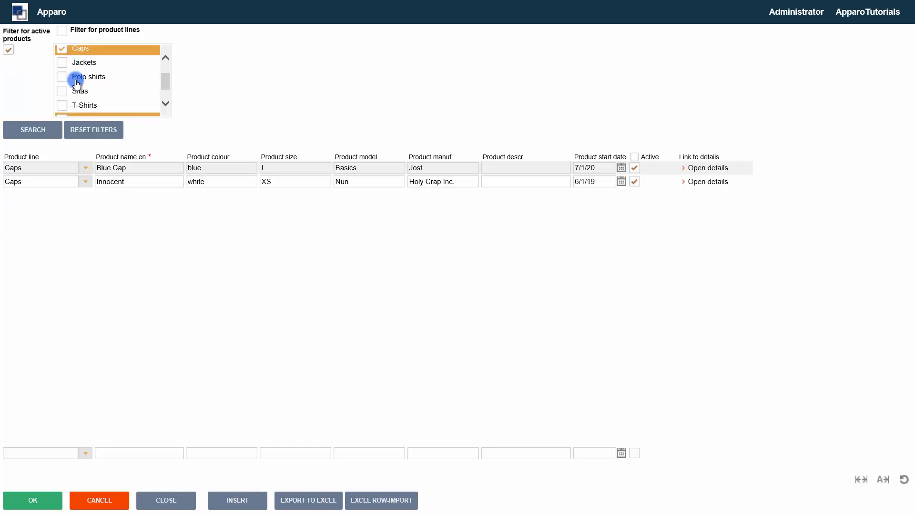
pyautogui.scroll(-2, 74, 89)
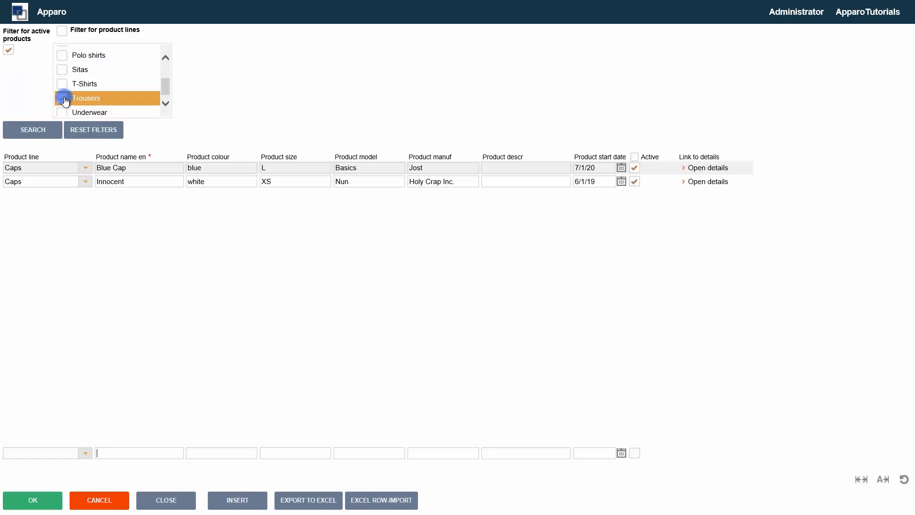
pyautogui.click(65, 98)
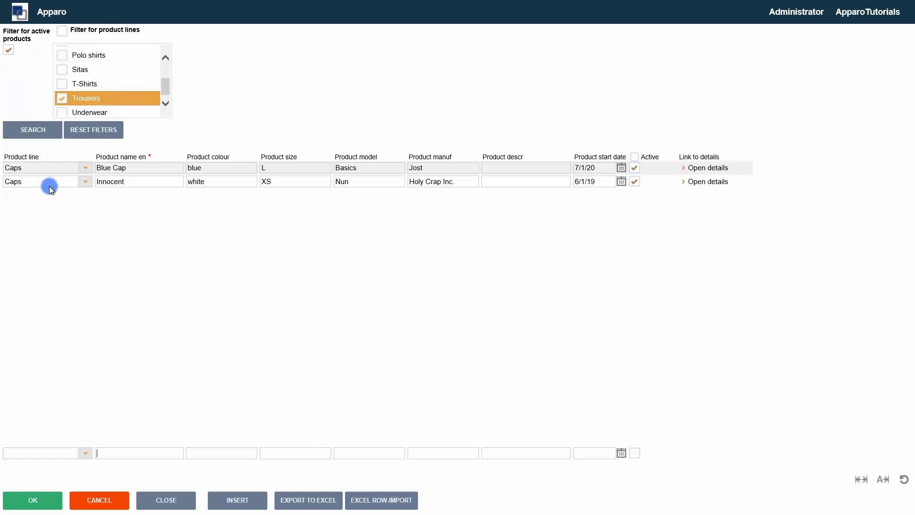
# Step: Search with the active products filter set to unused, and search again with all product lines selected
pyautogui.click(8, 50)
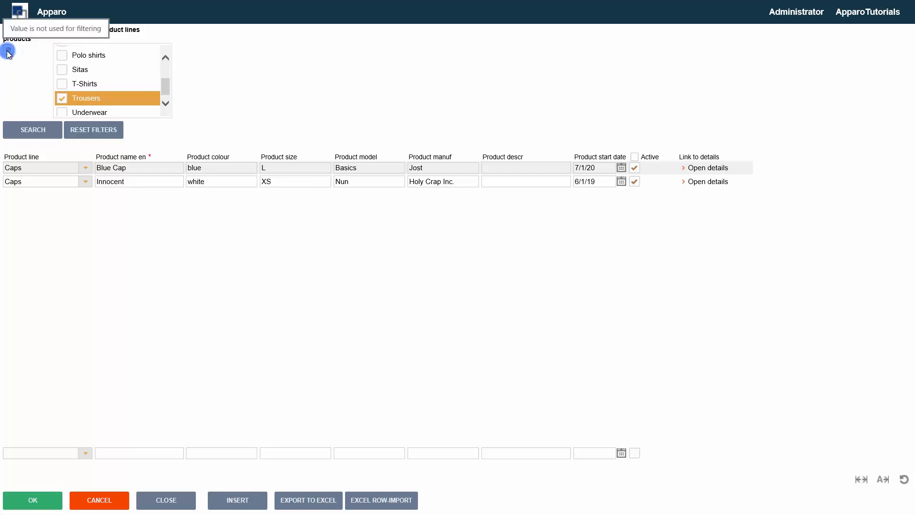
pyautogui.click(22, 128)
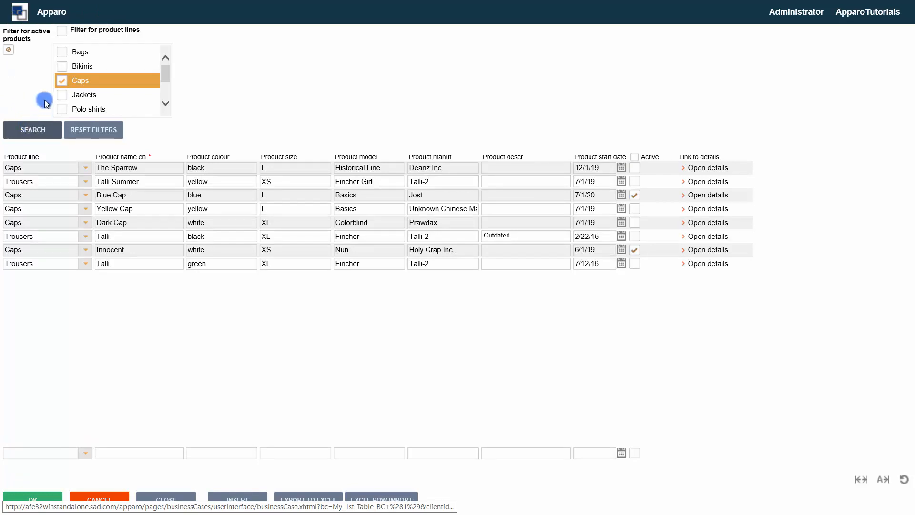
pyautogui.click(62, 32)
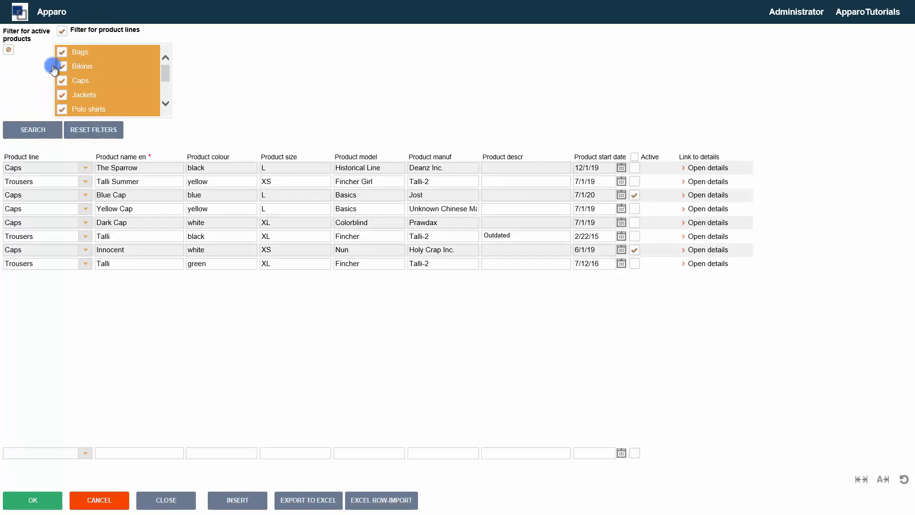
pyautogui.click(33, 128)
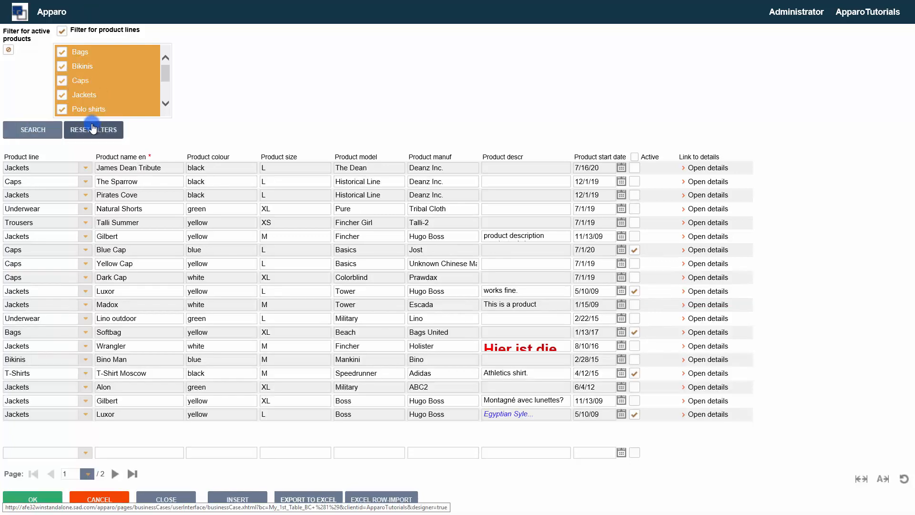
# Step: Reset the filters to their defaults, check the product line selection and return to the designer
pyautogui.click(88, 133)
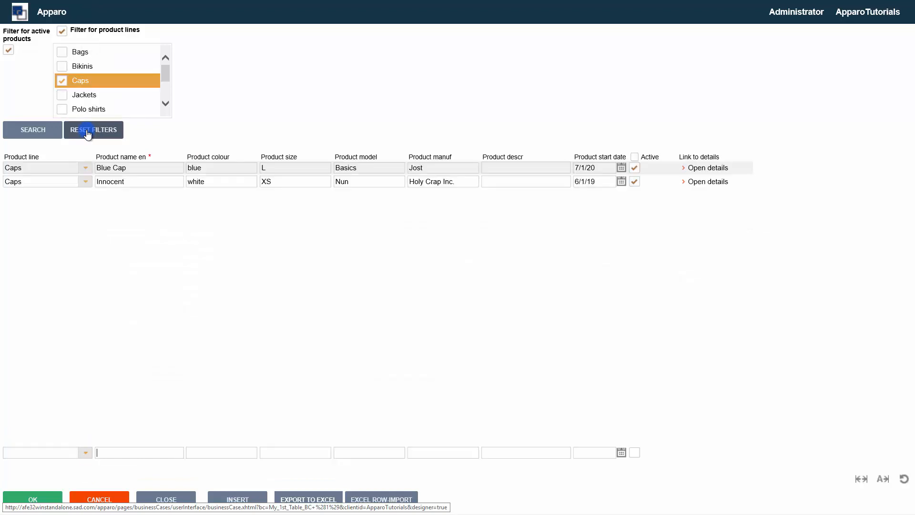
pyautogui.scroll(-1, 96, 70)
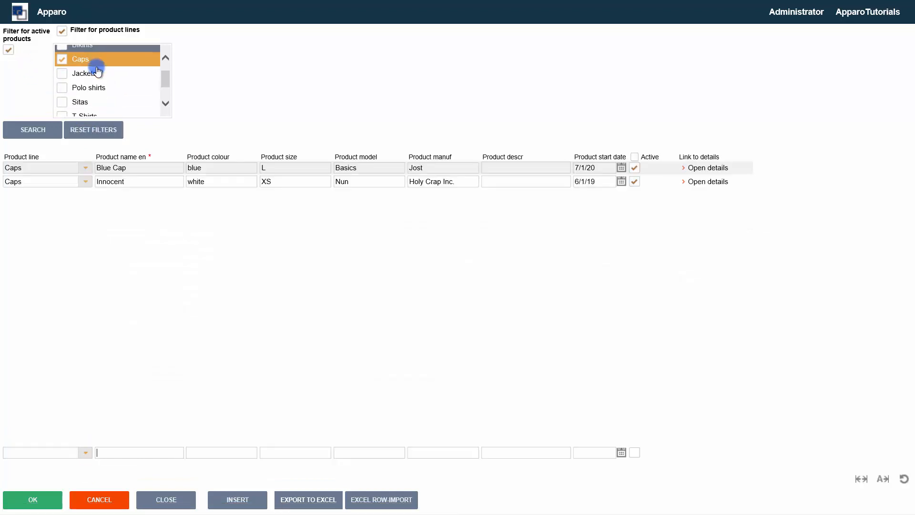
pyautogui.scroll(-1, 97, 73)
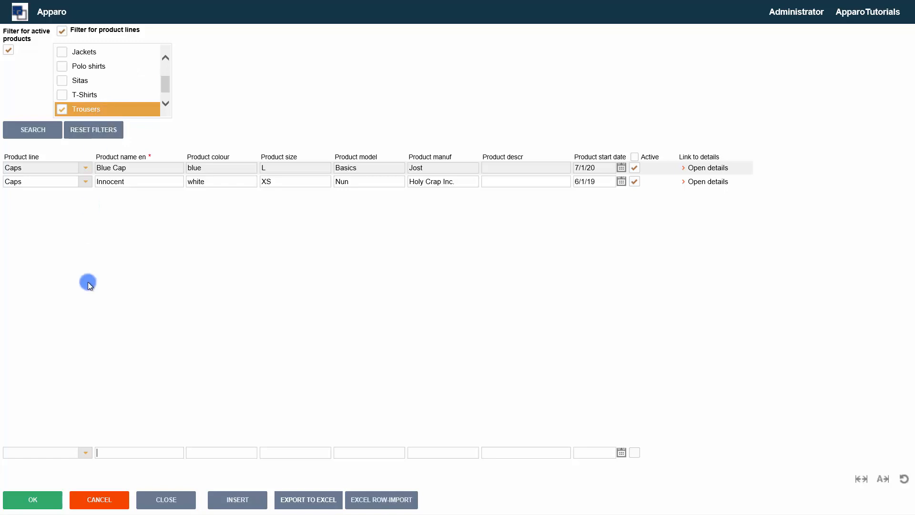
pyautogui.click(84, 501)
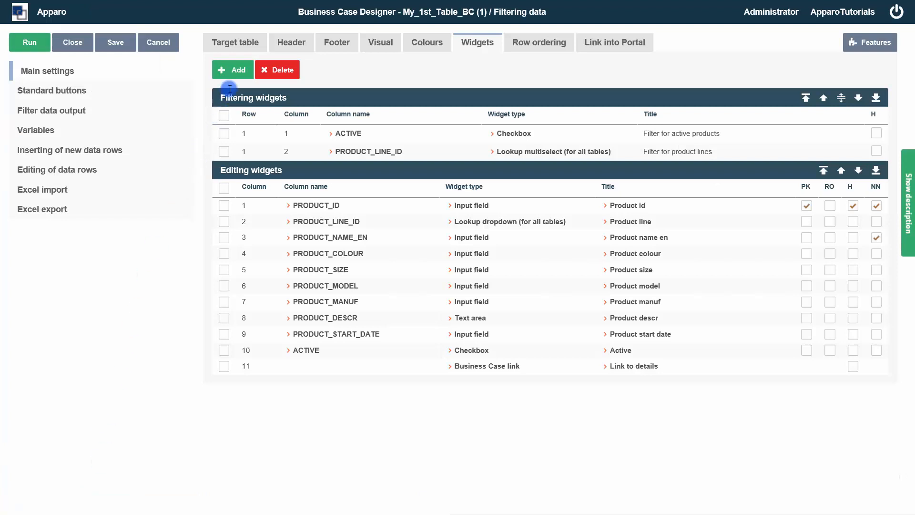
# Step: Add an input field filter widget and map it to the PRODUCT_COLOUR column
pyautogui.click(239, 72)
pyautogui.click(236, 89)
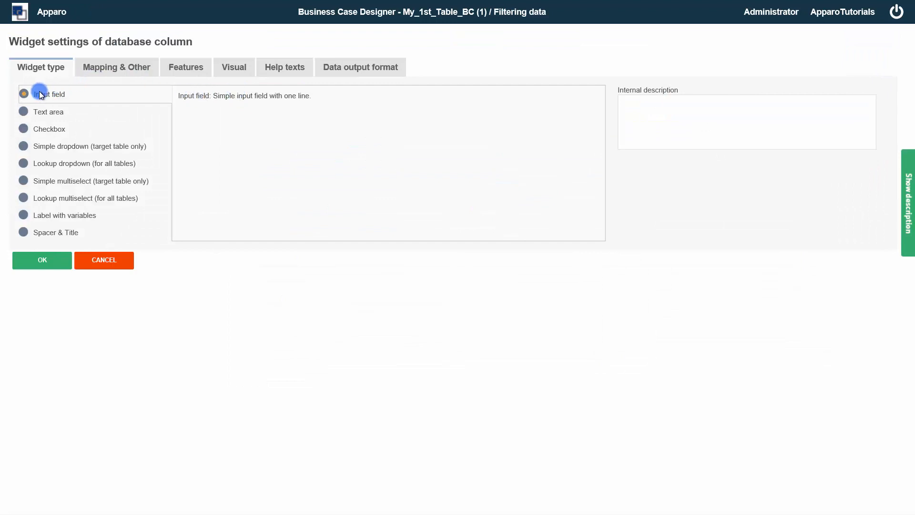
pyautogui.click(123, 67)
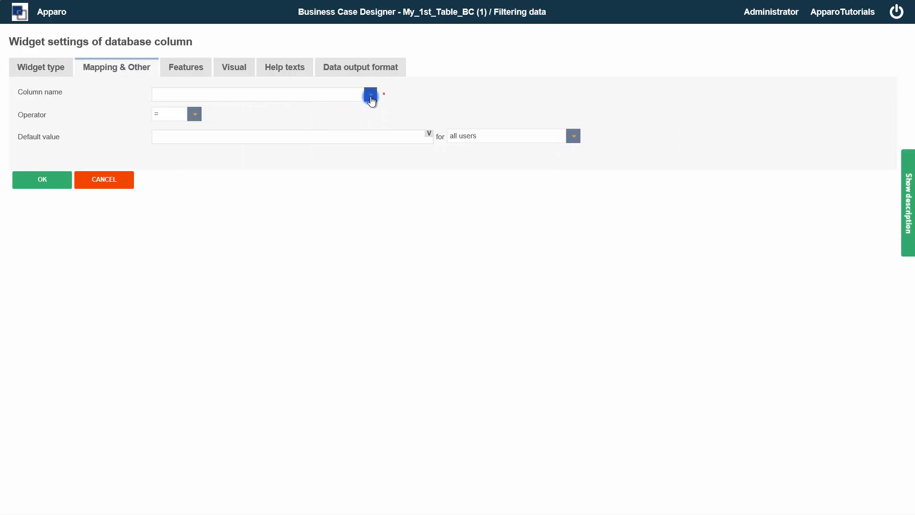
pyautogui.click(371, 95)
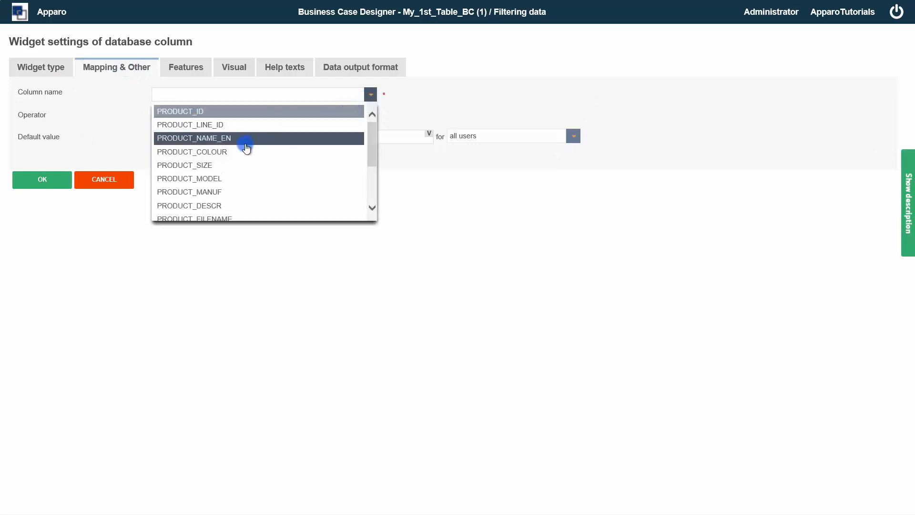
pyautogui.click(229, 151)
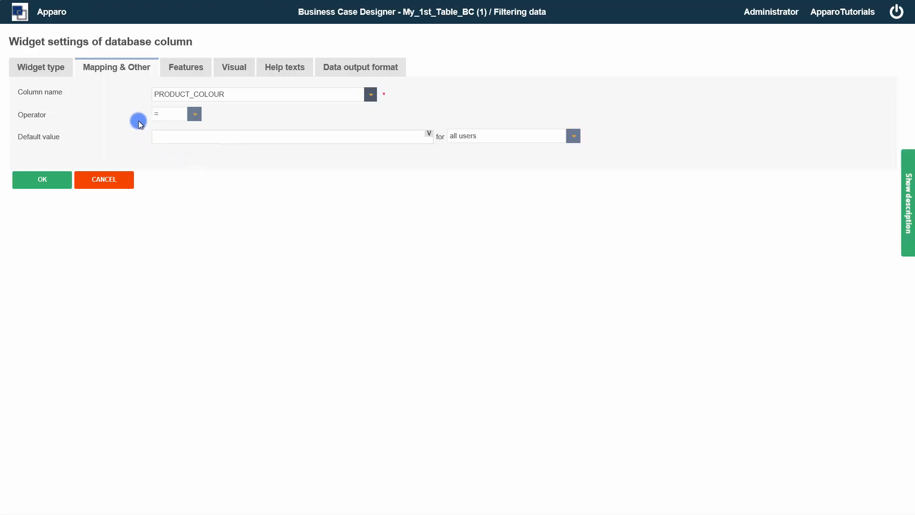
# Step: Set the widget's operator to LIKE, keeping the option to add % at the BEGIN and END of the input text automatically
pyautogui.doubleClick(35, 115)
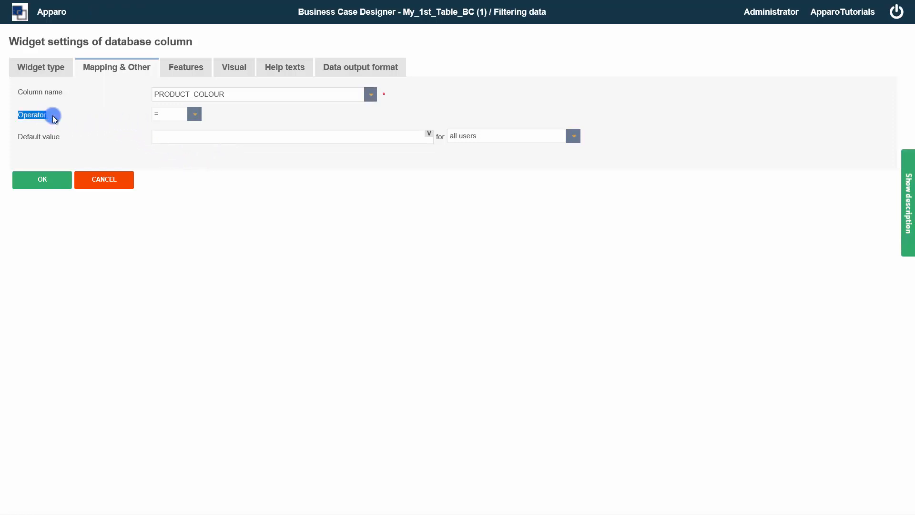
pyautogui.click(192, 115)
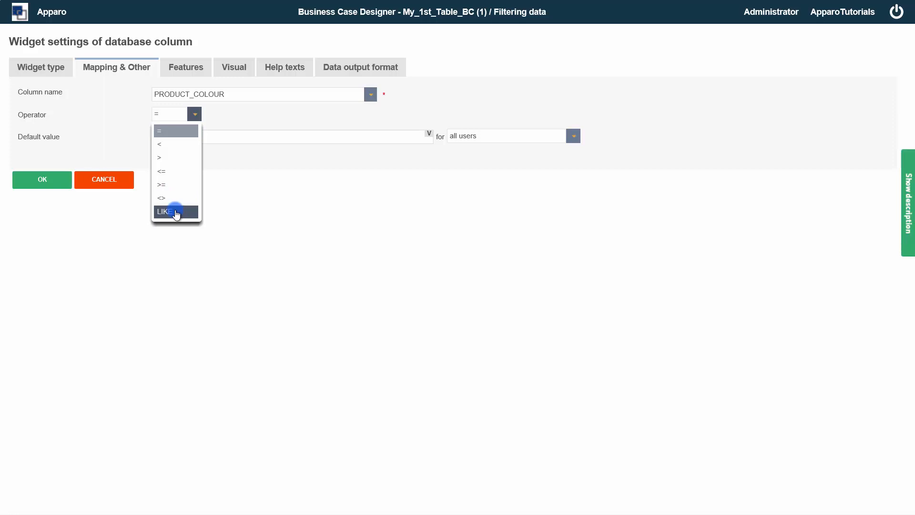
pyautogui.click(176, 214)
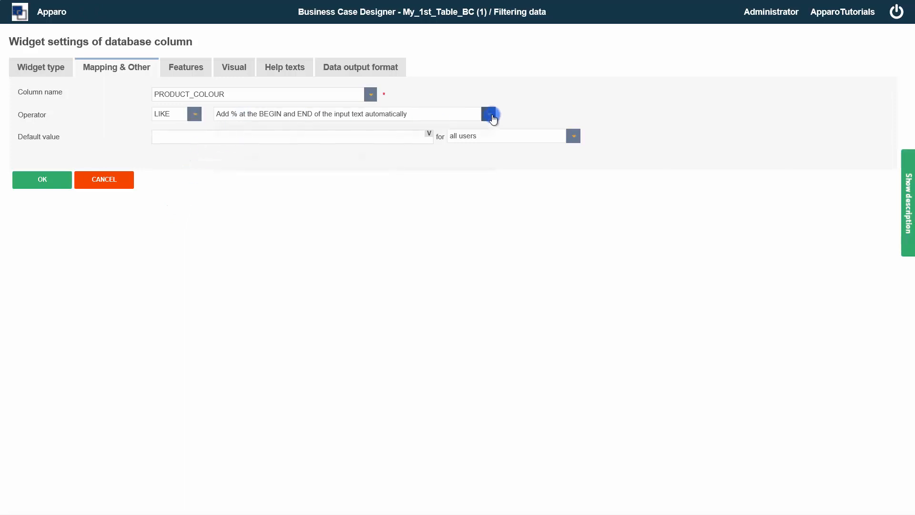
pyautogui.click(491, 115)
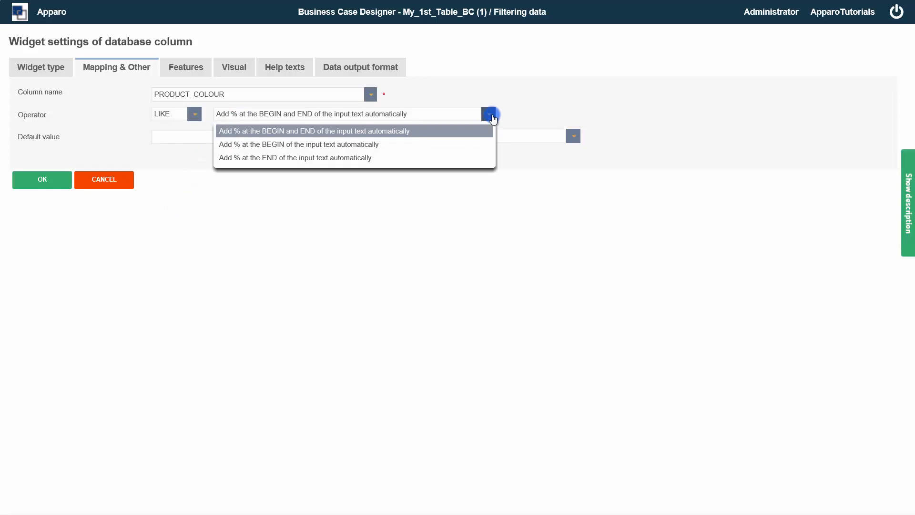
pyautogui.click(492, 116)
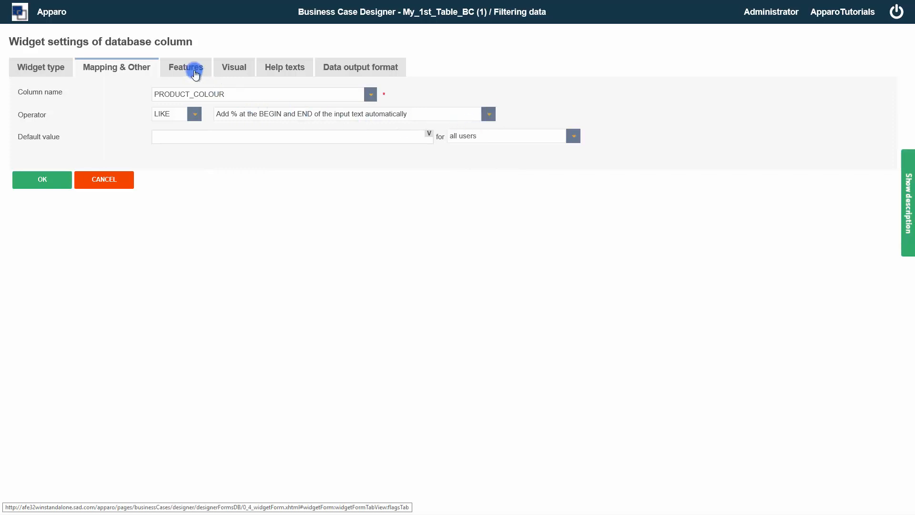
# Step: Make the product colour filter case insensitive and accept the widget settings
pyautogui.click(196, 74)
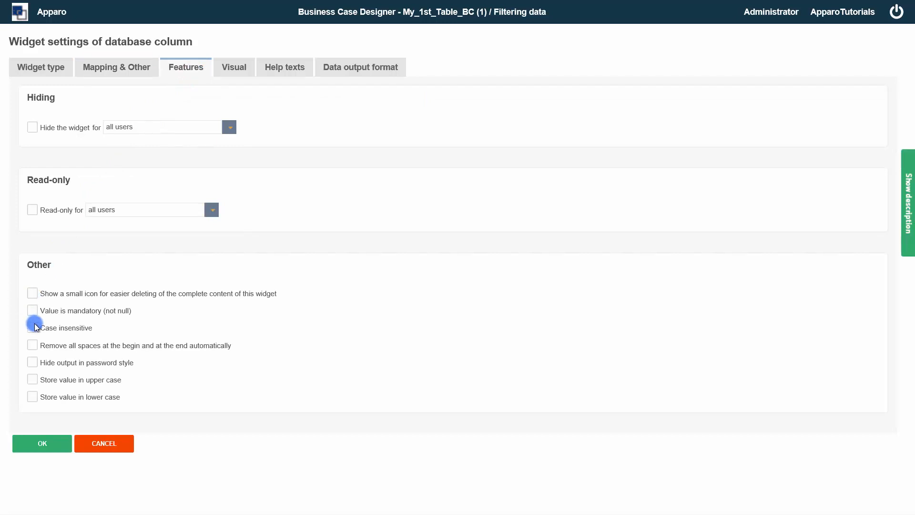
pyautogui.moveTo(45, 327); pyautogui.dragTo(93, 328)
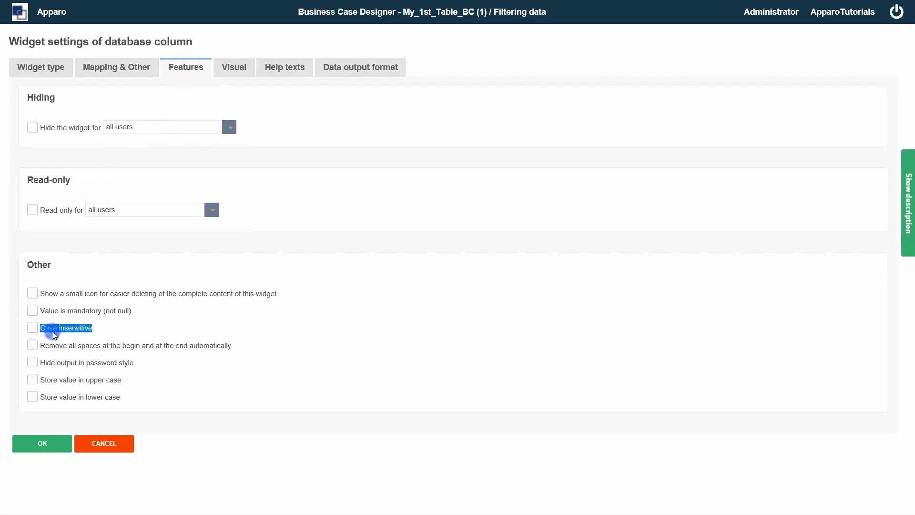
pyautogui.click(31, 329)
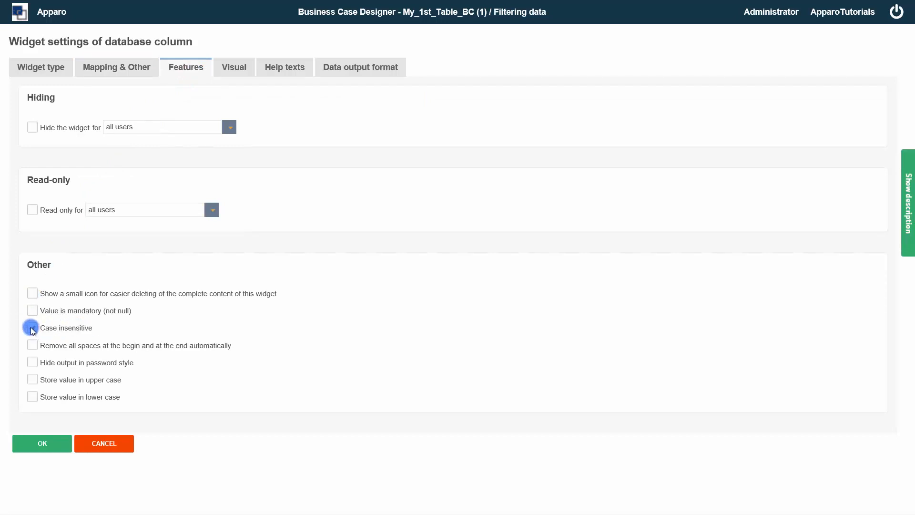
pyautogui.click(26, 444)
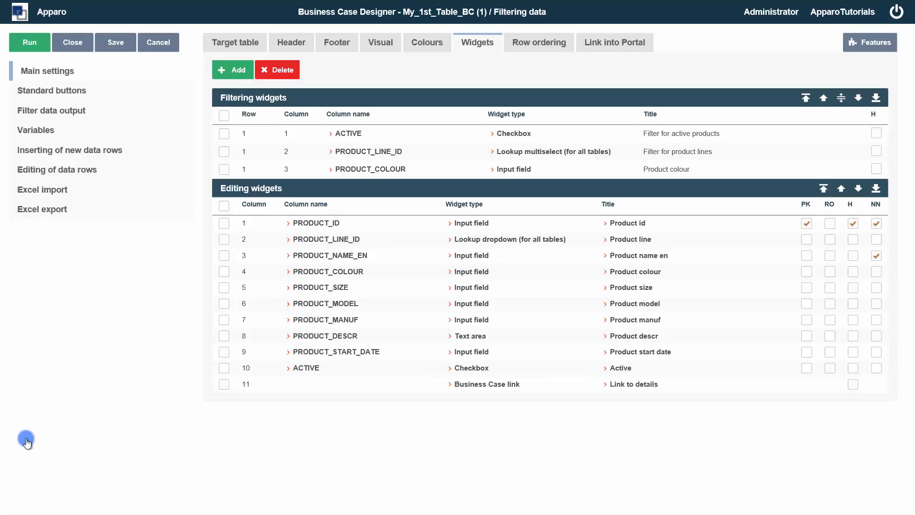
# Step: Clear the default value of the PRODUCT_LINE_ID filter widget for all users and accept the settings
pyautogui.click(30, 47)
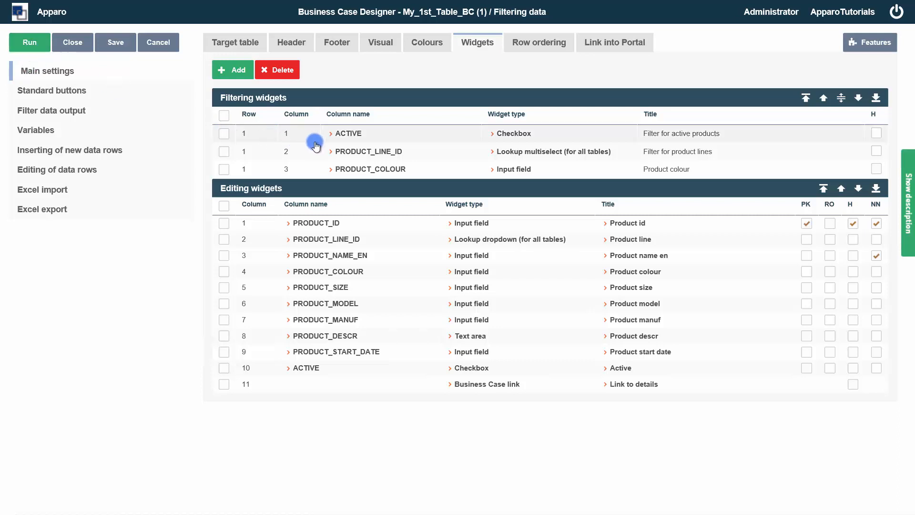
pyautogui.click(344, 150)
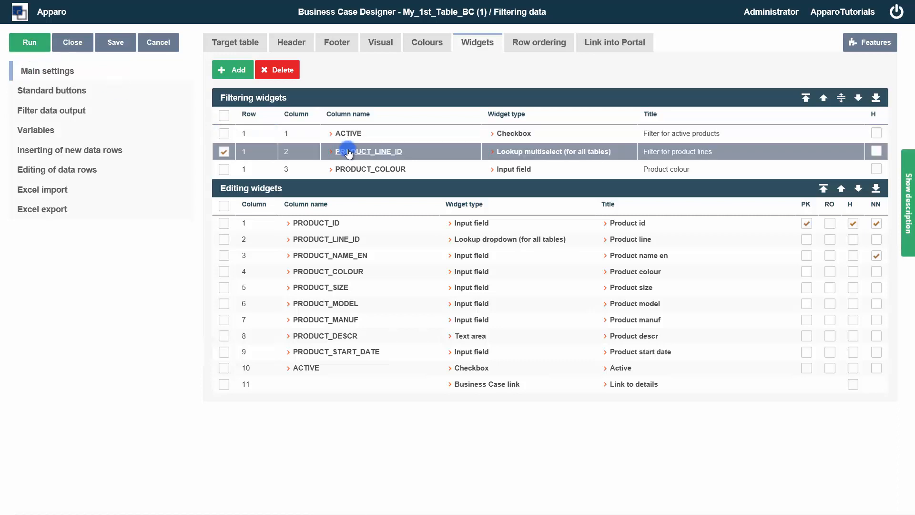
pyautogui.click(139, 69)
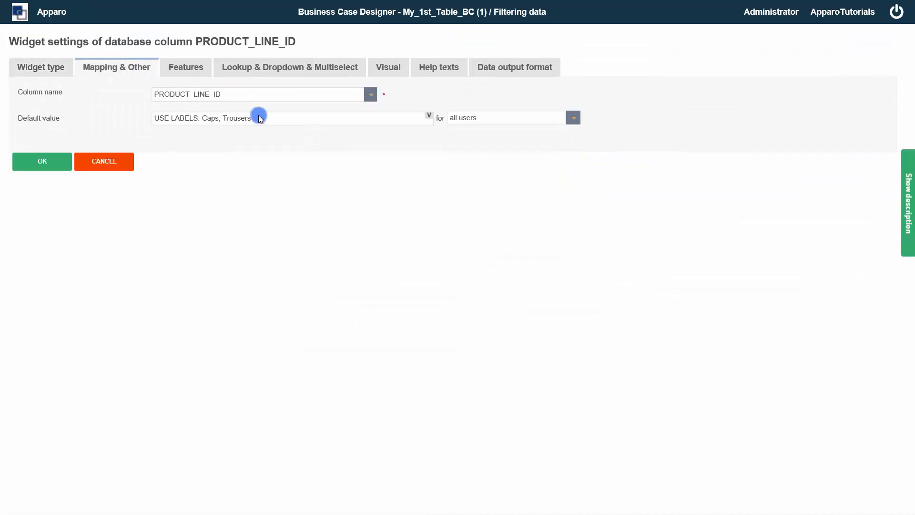
pyautogui.moveTo(258, 117); pyautogui.dragTo(123, 117)
pyautogui.press('Delete')
pyautogui.click(40, 161)
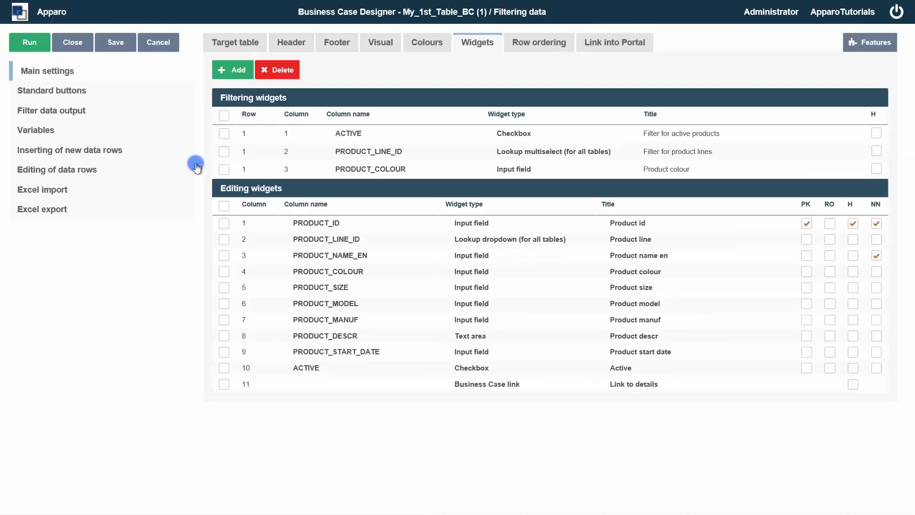
# Step: Clear the default value of the ACTIVE filter widget and accept the settings
pyautogui.click(323, 131)
pyautogui.click(116, 67)
pyautogui.moveTo(210, 123); pyautogui.dragTo(78, 110)
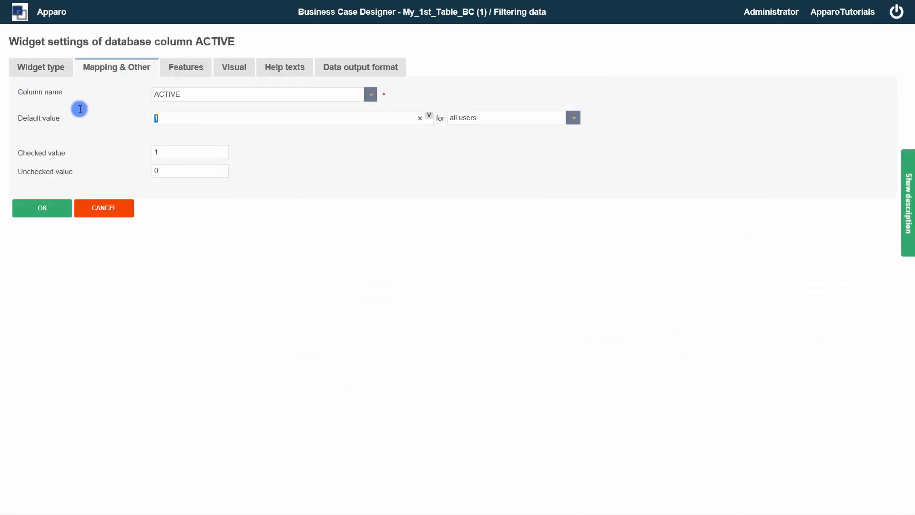
pyautogui.press('Delete')
pyautogui.click(43, 208)
# Step: Run the business case and search for products whose colour contains "bl"
pyautogui.click(29, 48)
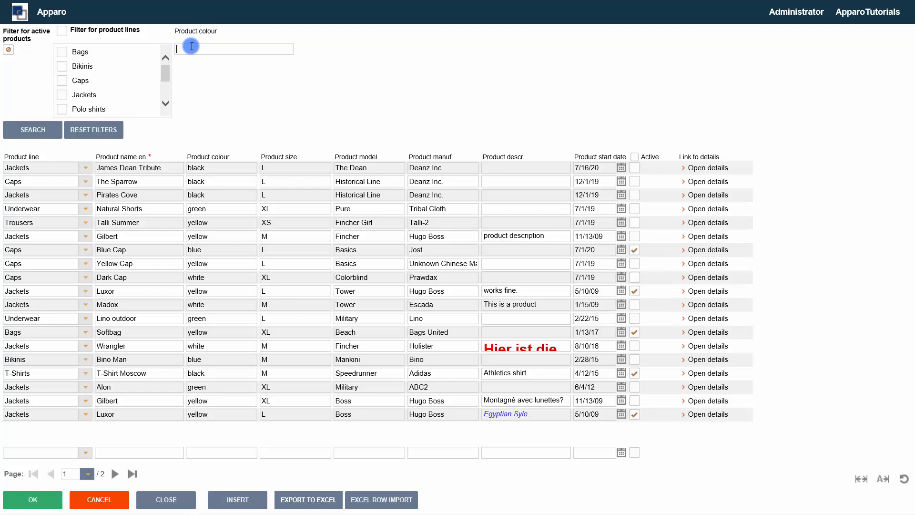
pyautogui.write('bl')
pyautogui.click(31, 130)
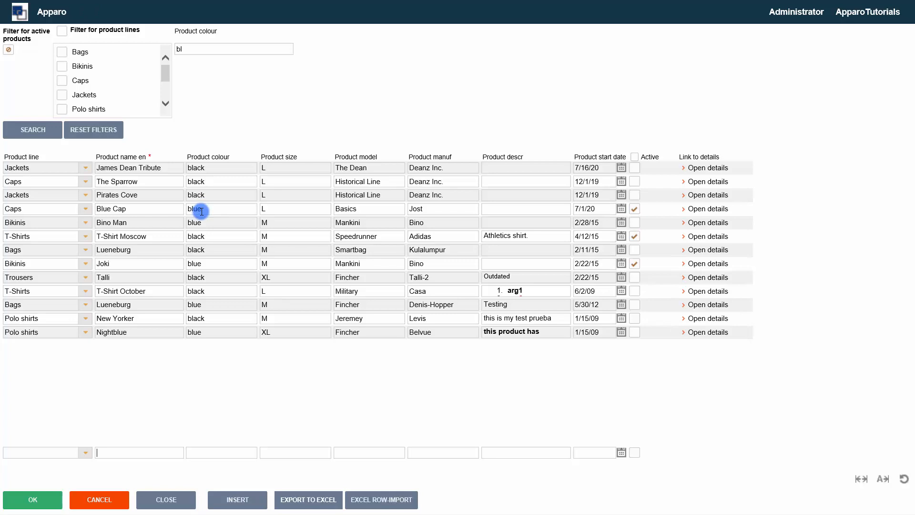
# Step: Search for products whose colour contains "w" and return to the designer
pyautogui.doubleClick(179, 48)
pyautogui.write('w')
pyautogui.click(33, 130)
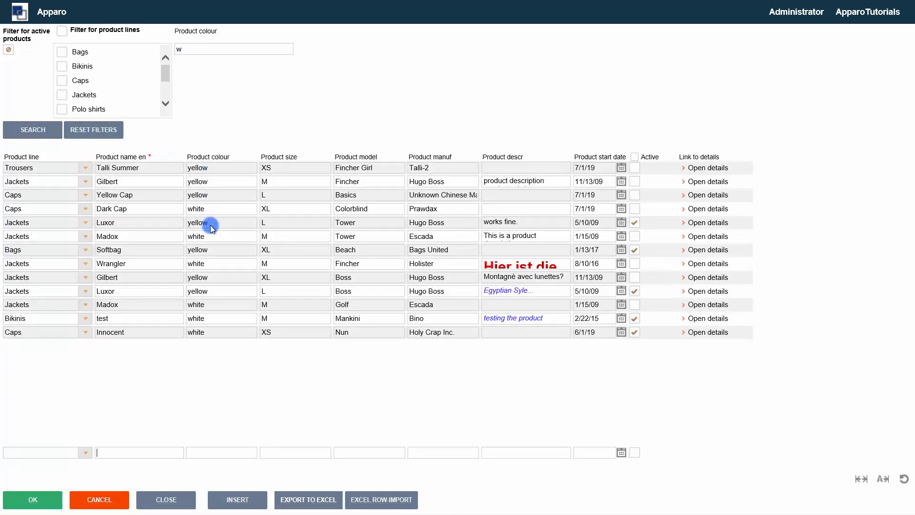
pyautogui.click(101, 496)
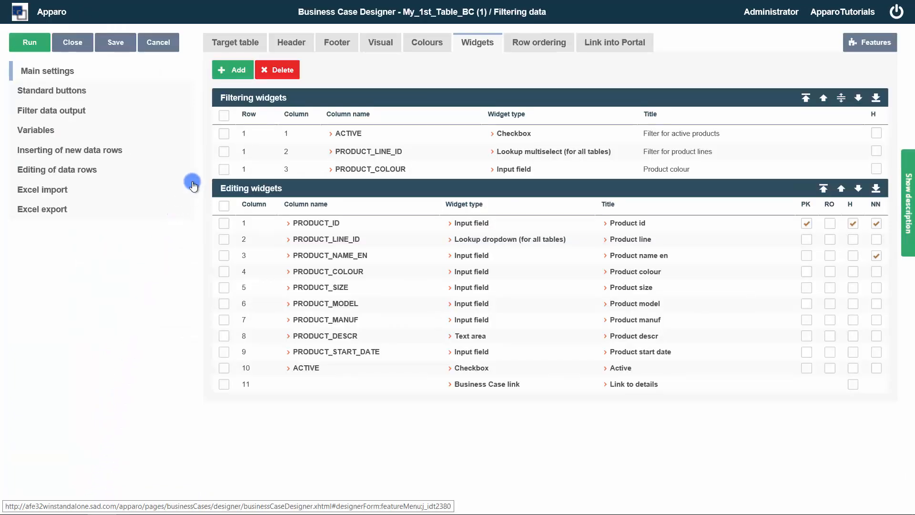
# Step: Add a filter widget of type Simple dropdown (target table only) and map it to the PRODUCT_NAME_EN column
pyautogui.click(238, 80)
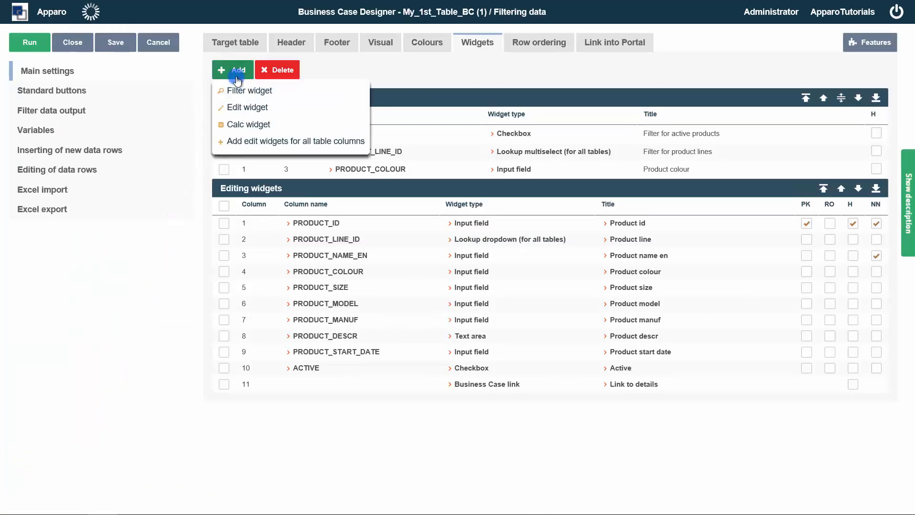
pyautogui.click(236, 90)
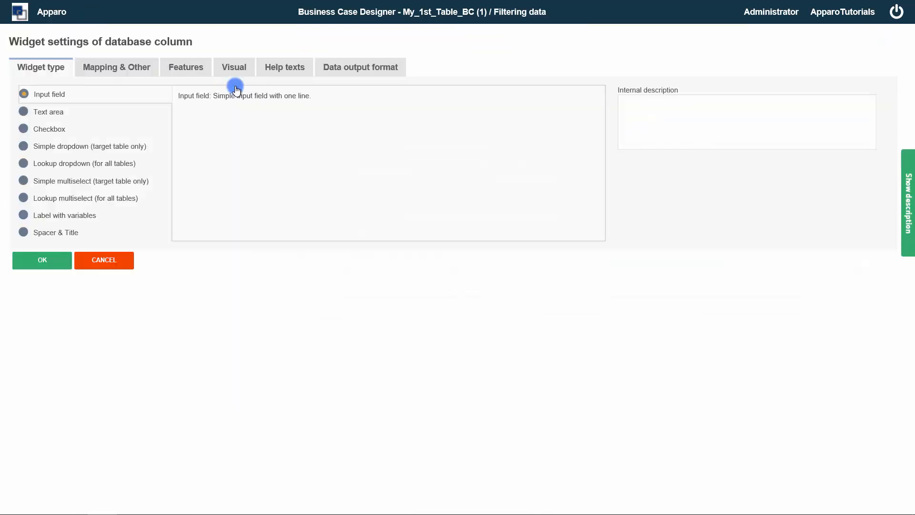
pyautogui.click(24, 146)
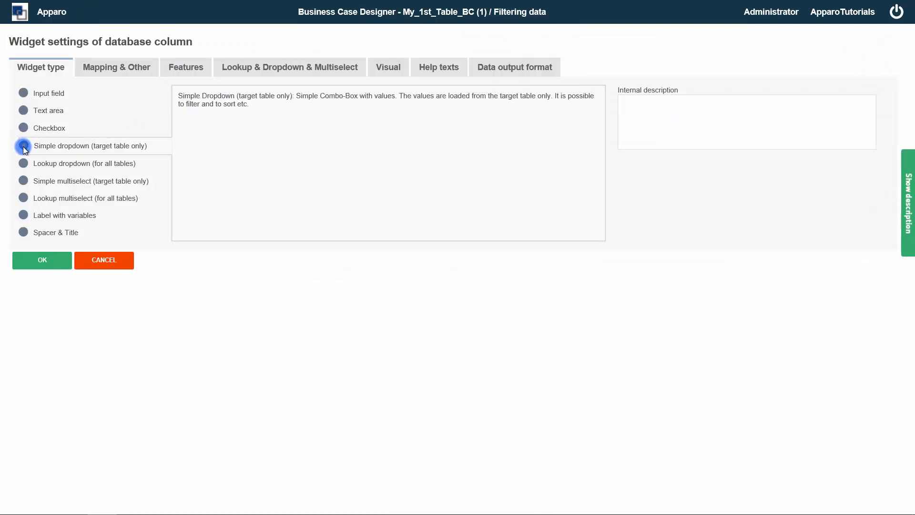
pyautogui.click(135, 72)
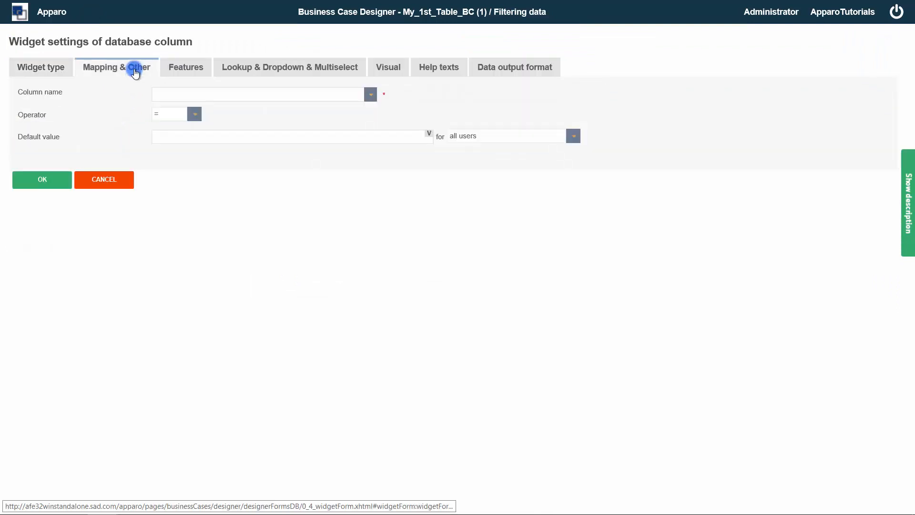
pyautogui.click(371, 95)
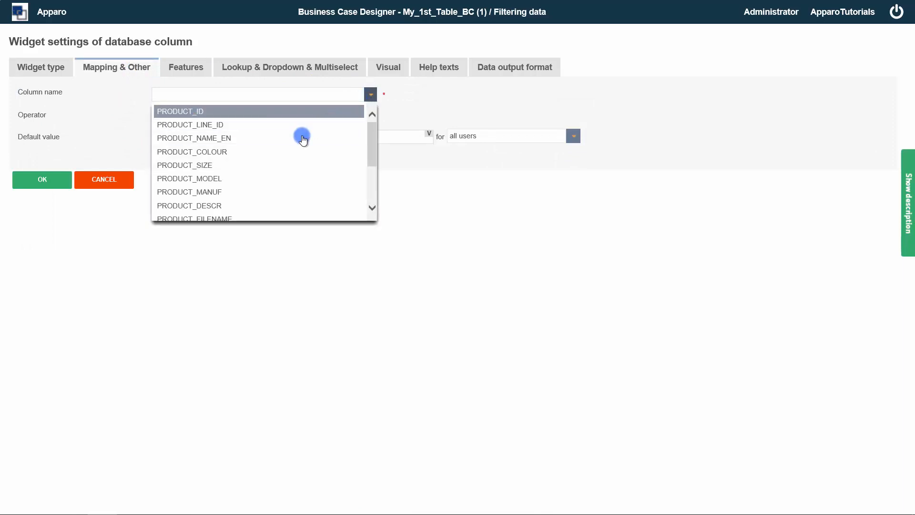
pyautogui.click(303, 138)
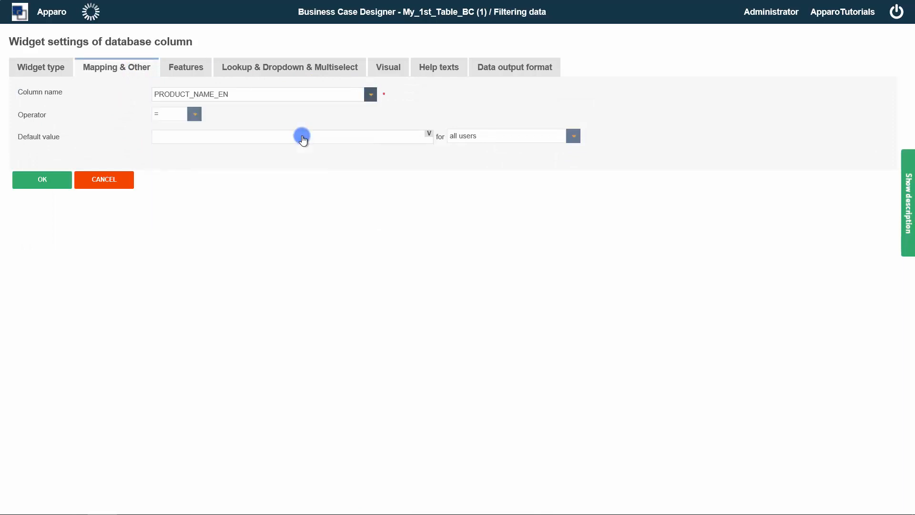
# Step: Enable case insensitivity and user entry for selecting a value, check the widget's autocomplete options, and accept the settings
pyautogui.click(191, 70)
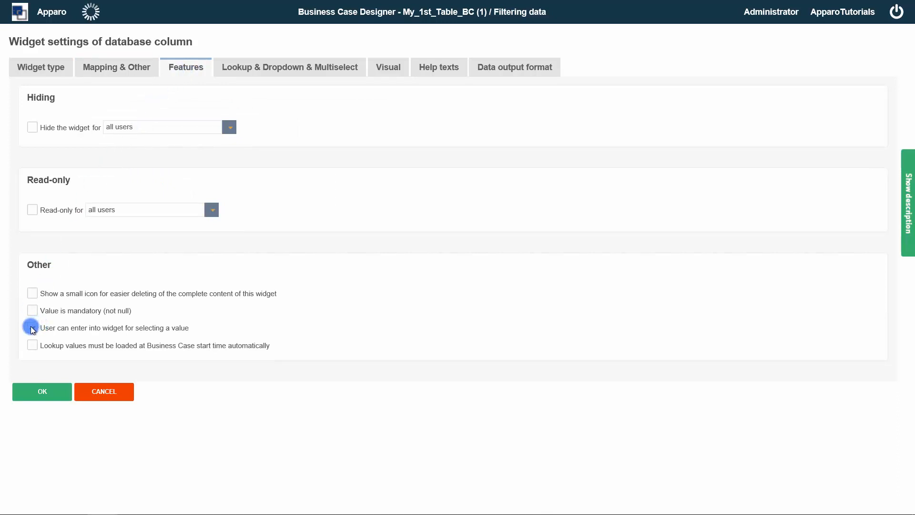
pyautogui.click(32, 344)
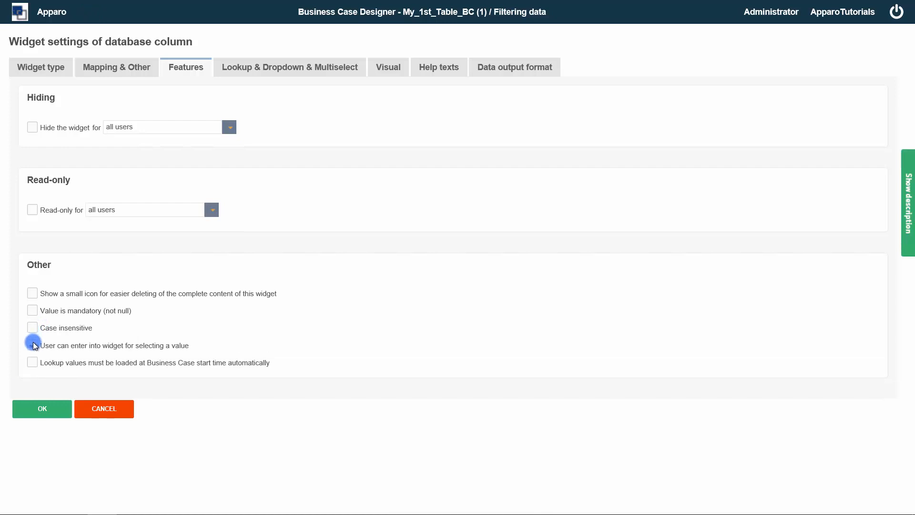
pyautogui.click(32, 344)
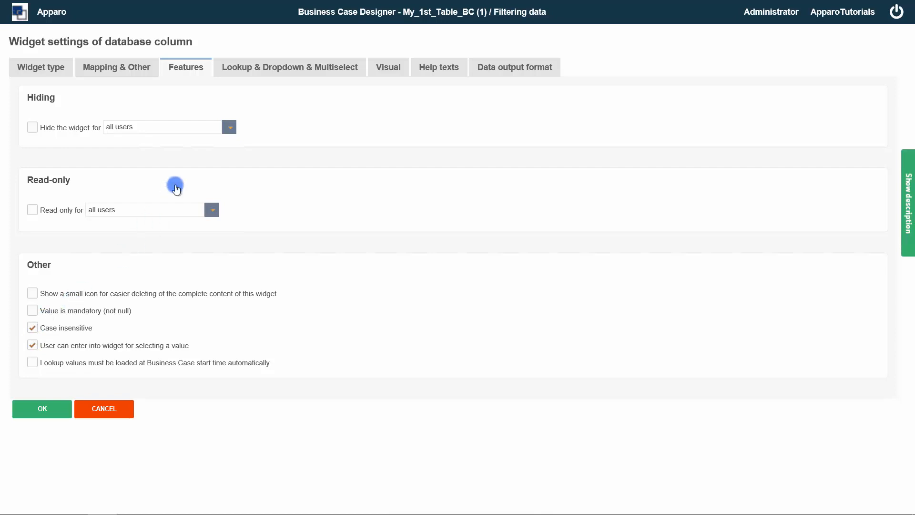
pyautogui.click(273, 71)
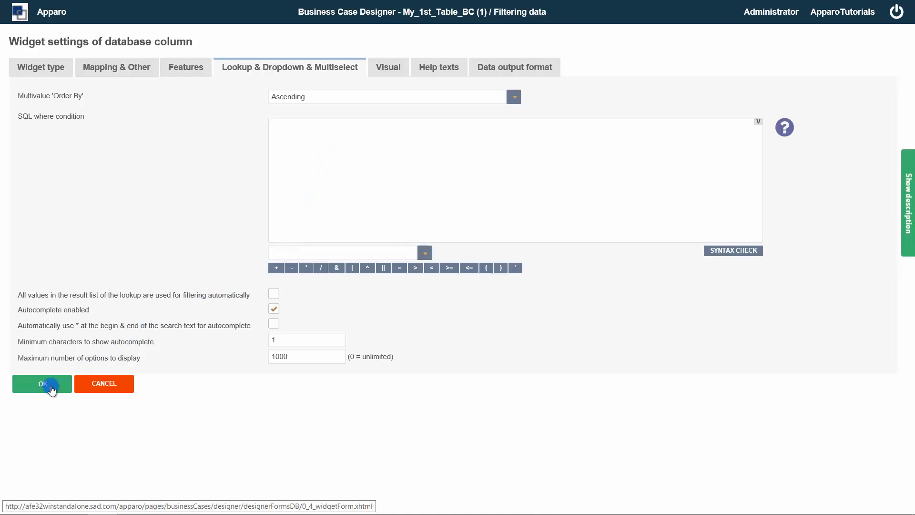
pyautogui.click(50, 388)
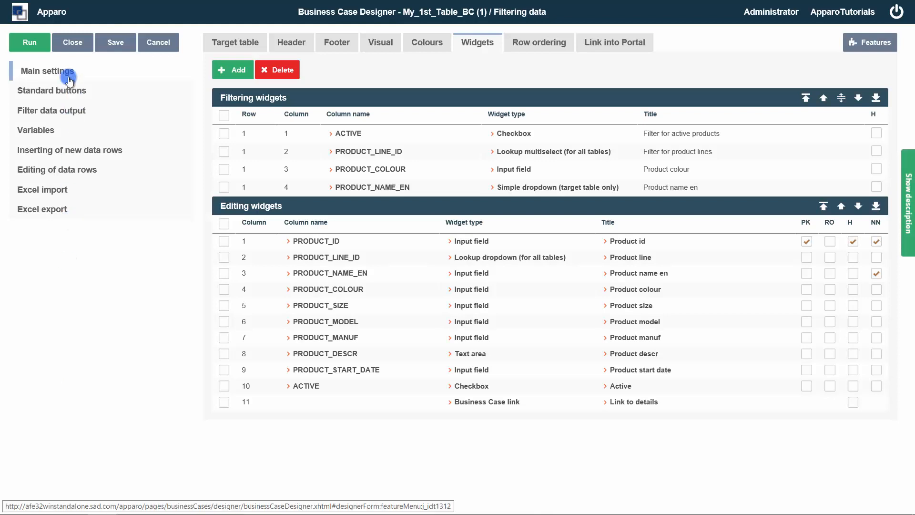
# Step: Run the business case, browse the product name options, search for the product "New Yorker", and return to the designer
pyautogui.click(38, 46)
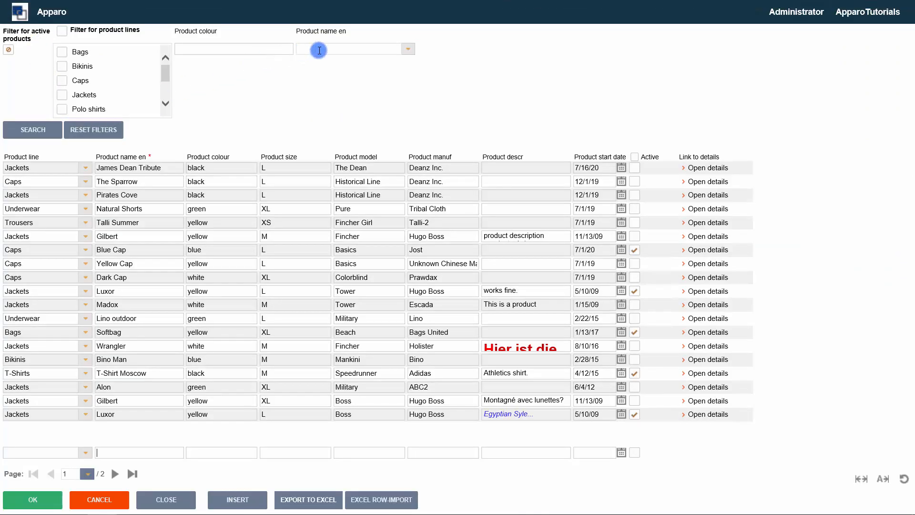
pyautogui.click(408, 50)
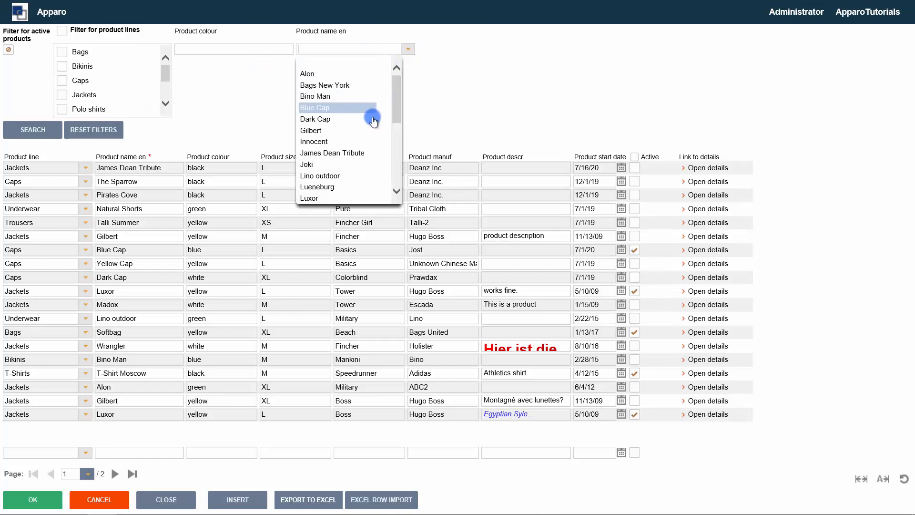
pyautogui.scroll(-2, 372, 118)
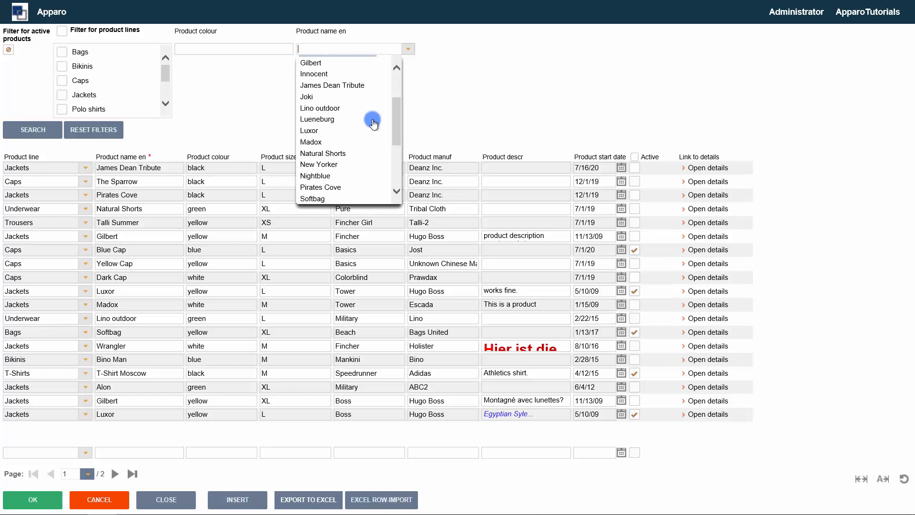
pyautogui.scroll(2, 356, 176)
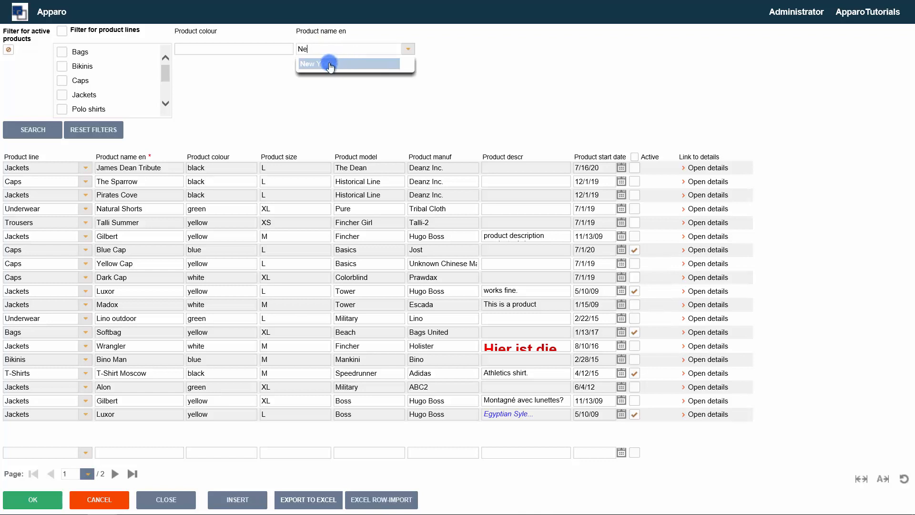
pyautogui.click(330, 65)
pyautogui.click(51, 131)
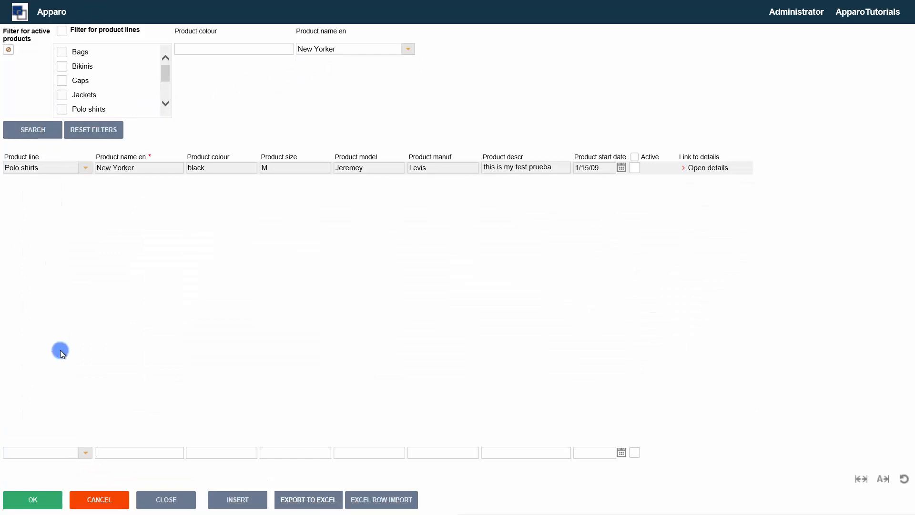
pyautogui.click(86, 496)
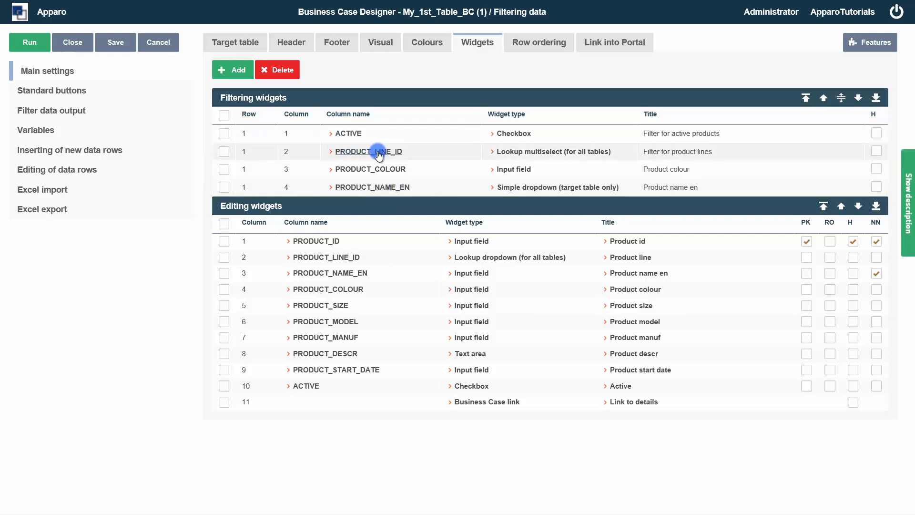
# Step: Give the PRODUCT_NAME_EN filter widget the SQL where condition PRODUCT_LINE_ID in (<%SEARCH_KEY_PRODUCT_LINE_ID%>) and accept its settings
pyautogui.click(368, 187)
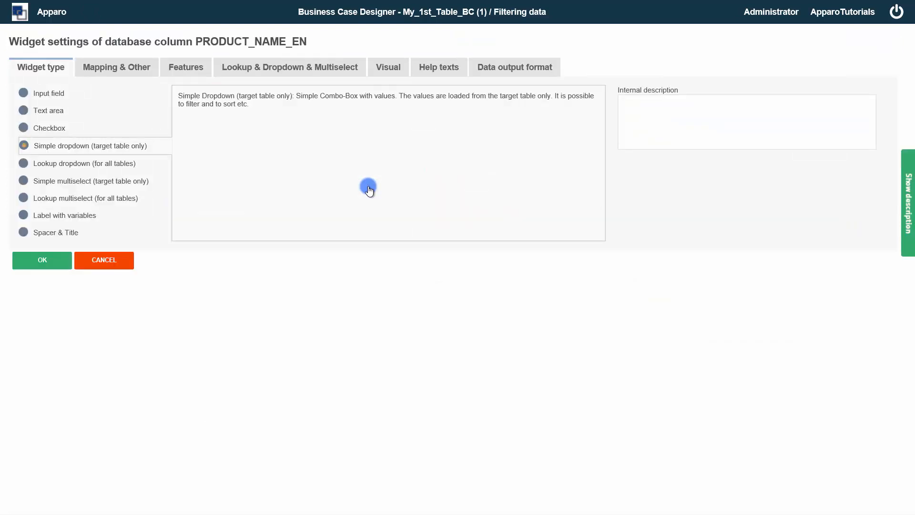
pyautogui.click(287, 67)
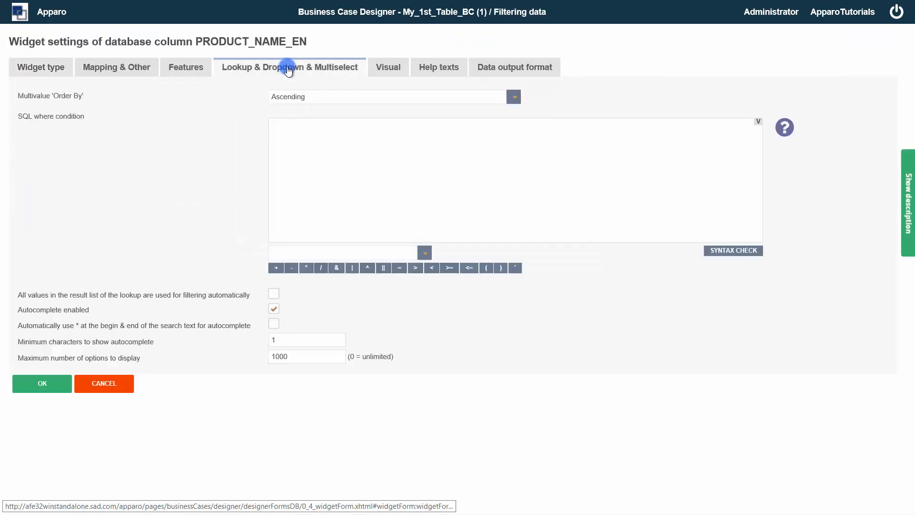
pyautogui.click(299, 138)
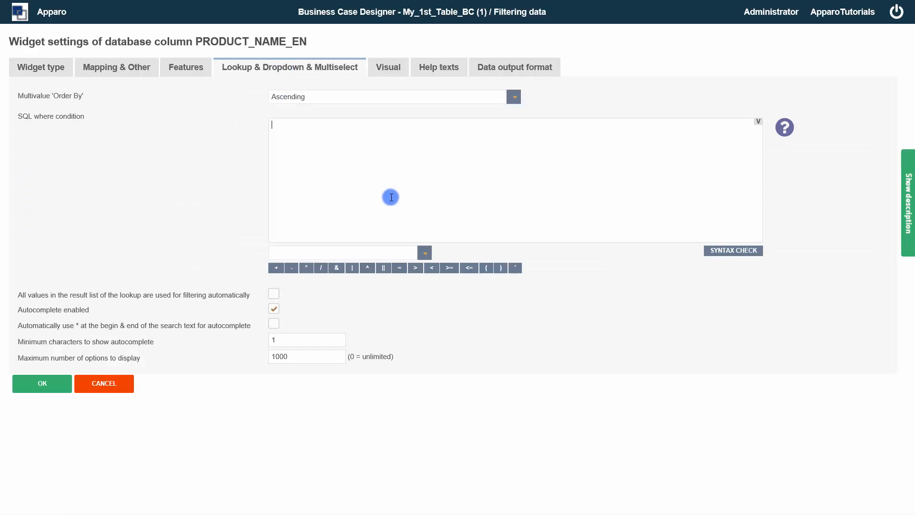
pyautogui.click(426, 253)
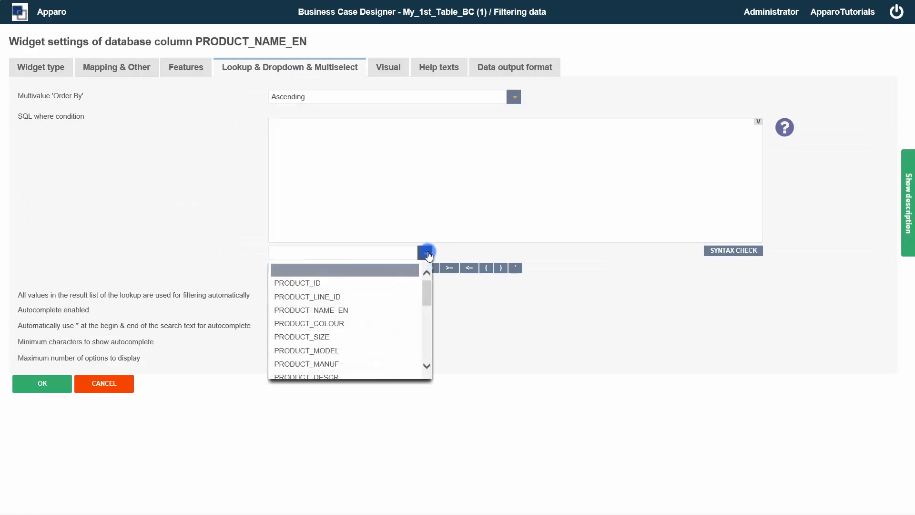
pyautogui.click(335, 303)
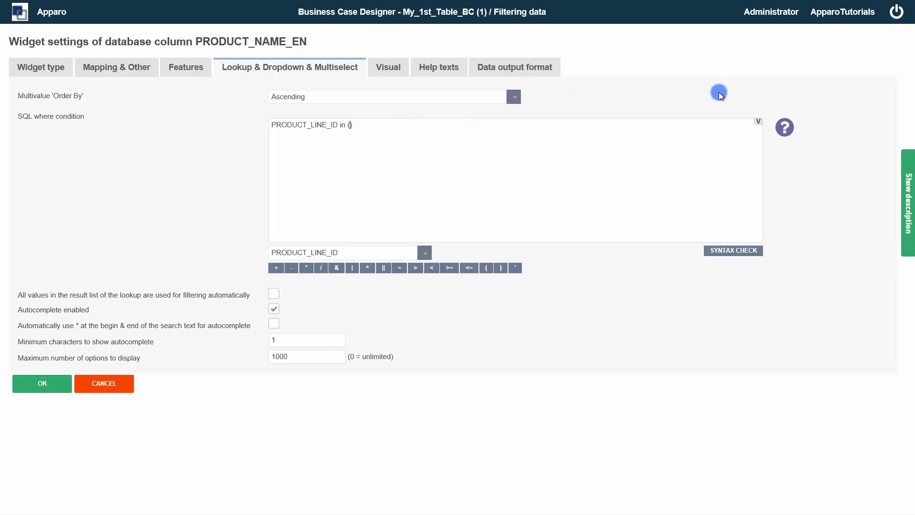
pyautogui.click(758, 122)
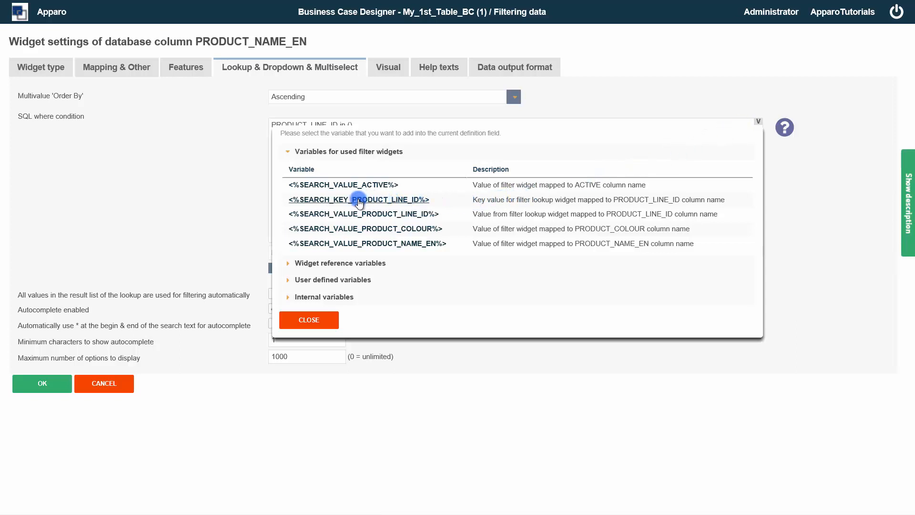
pyautogui.click(358, 199)
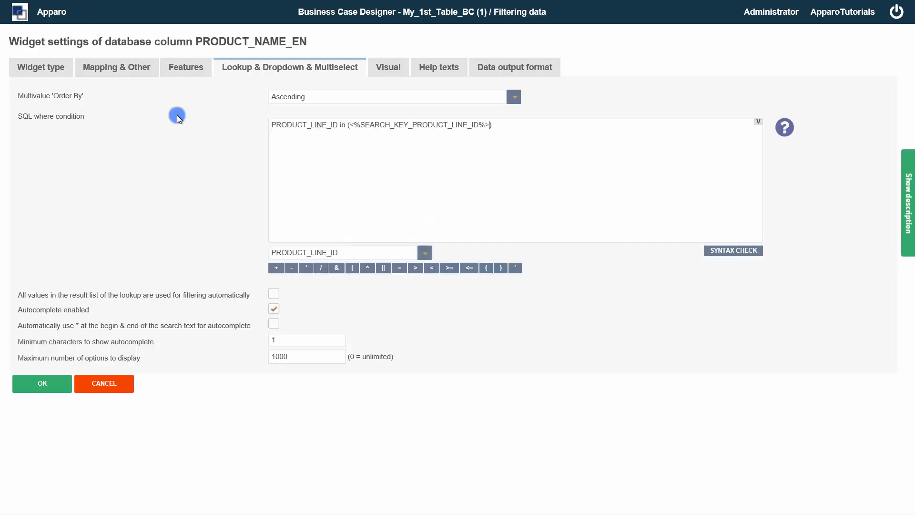
pyautogui.click(187, 78)
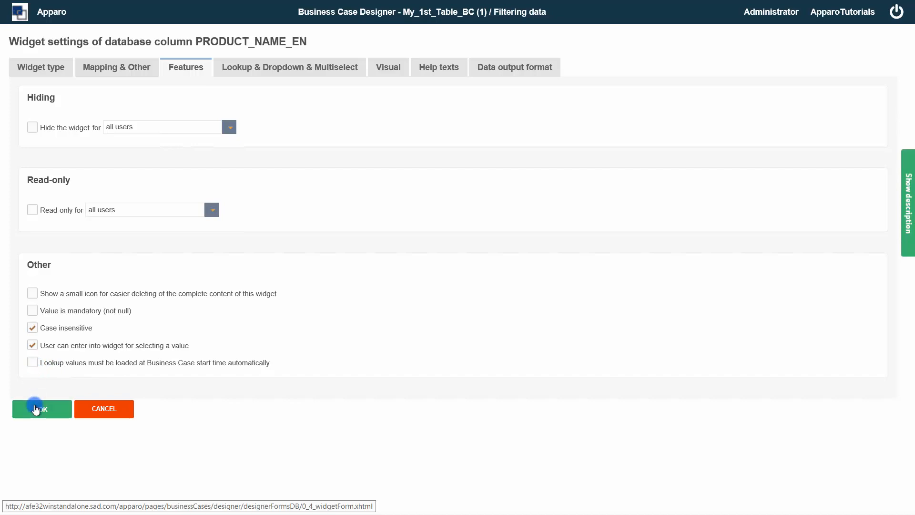
pyautogui.click(36, 409)
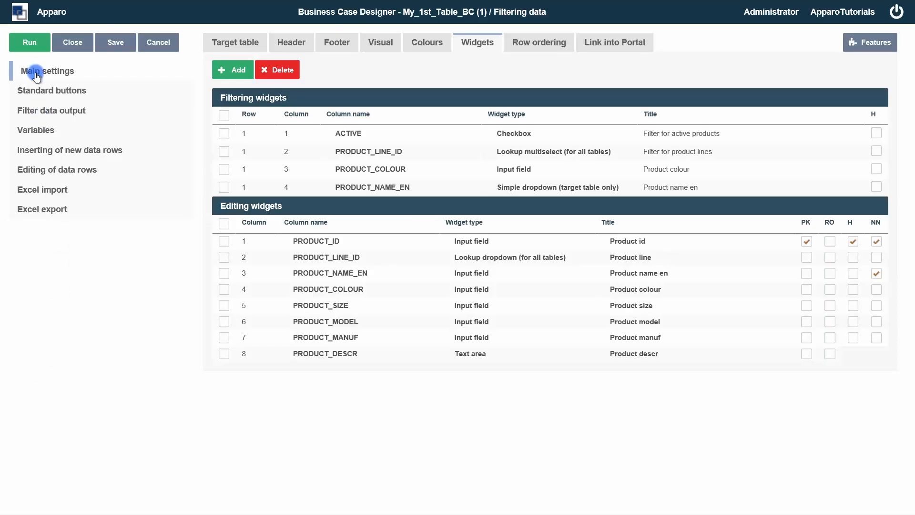
# Step: Run the business case and check the product name options without a product line and with Bags selected
pyautogui.click(34, 47)
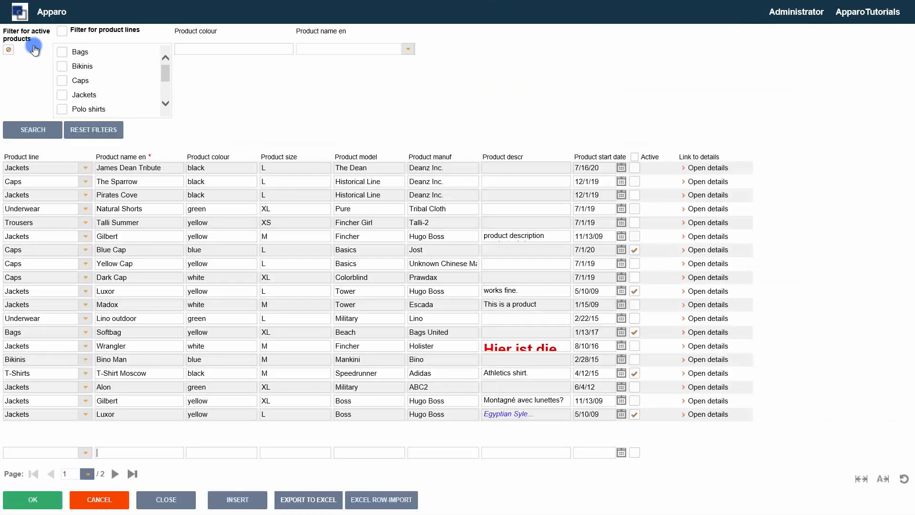
pyautogui.click(409, 50)
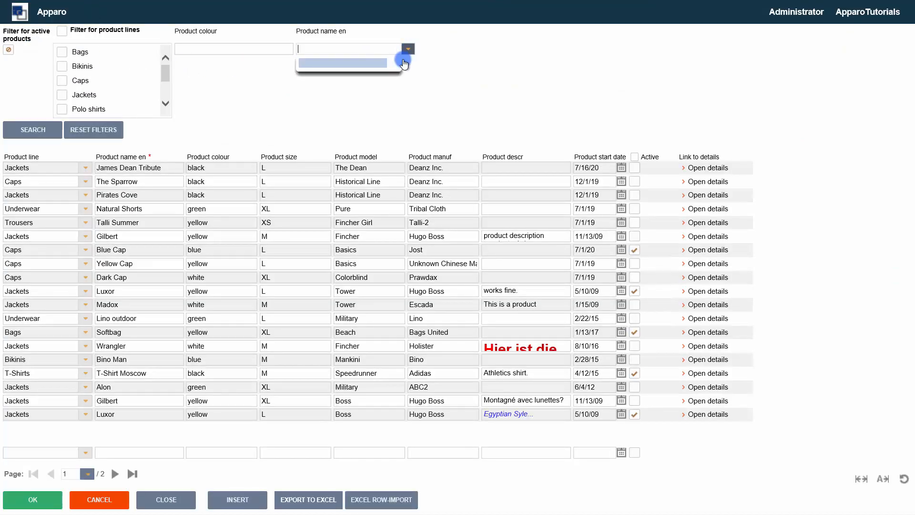
pyautogui.click(61, 53)
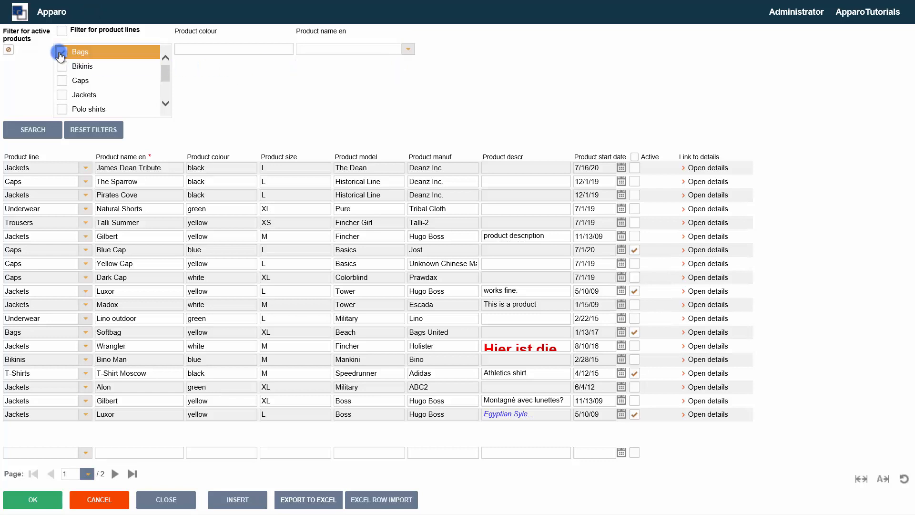
pyautogui.click(408, 50)
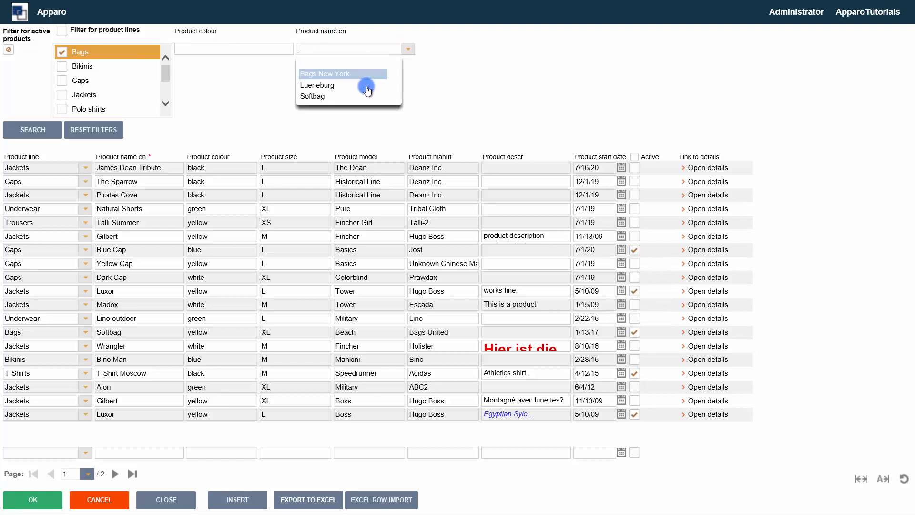
# Step: Check the product name options for Bags plus Caps and for Caps alone, and return to the designer
pyautogui.click(69, 82)
pyautogui.click(408, 49)
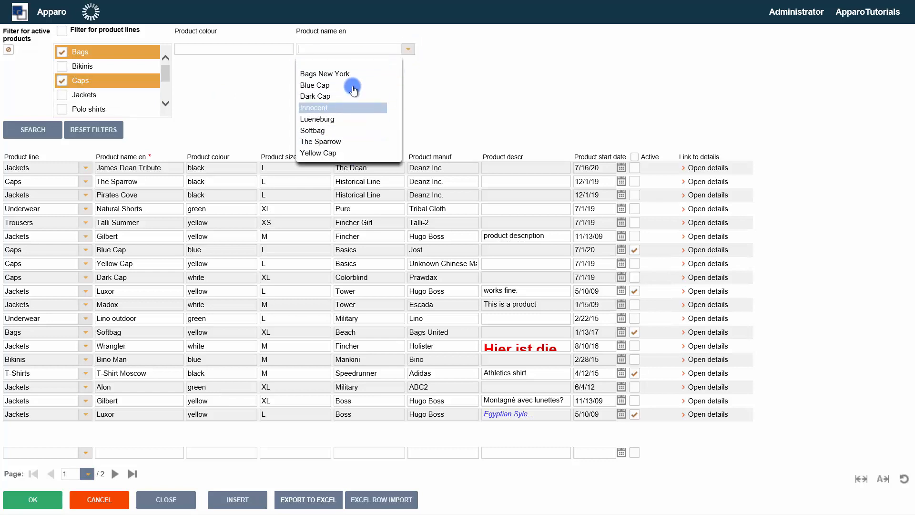
pyautogui.click(61, 50)
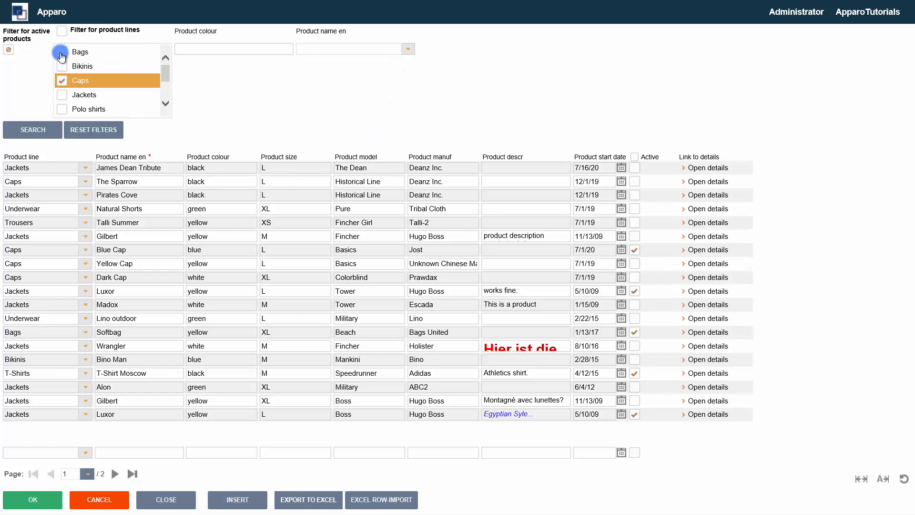
pyautogui.click(406, 48)
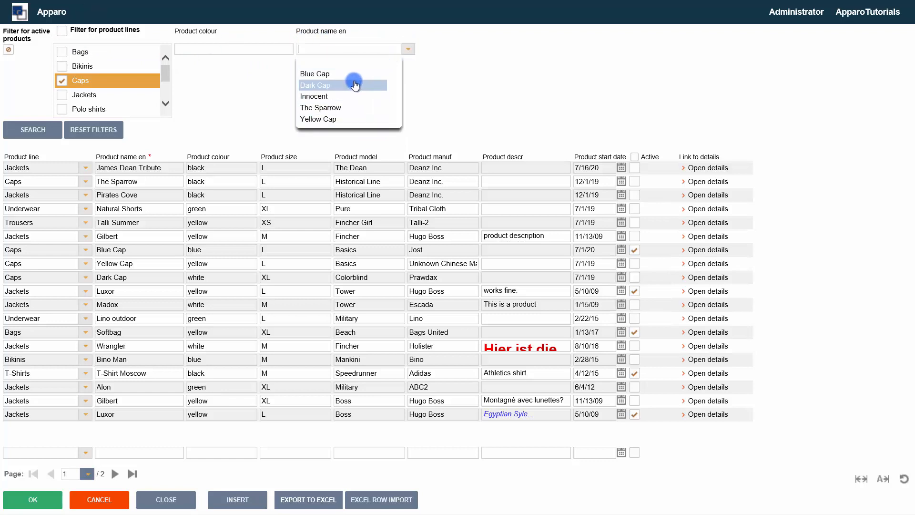
pyautogui.click(94, 499)
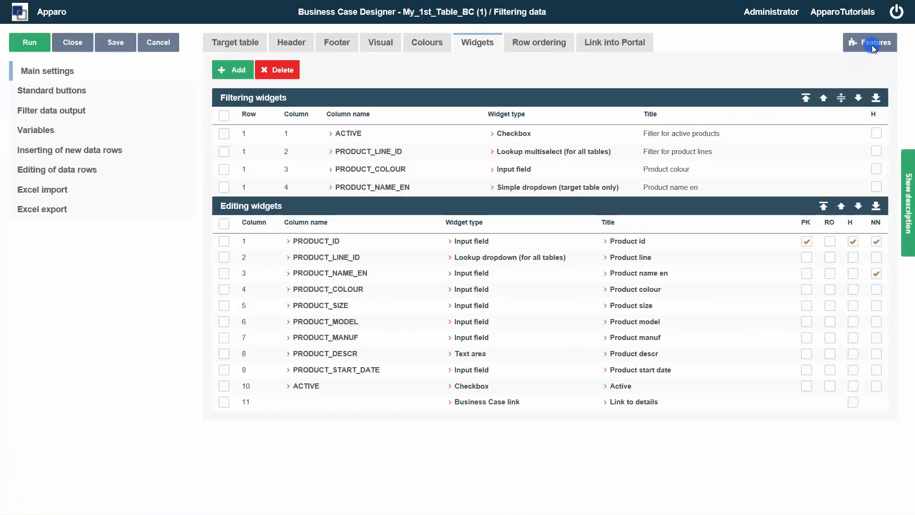
# Step: Enable the business case feature that allows filtering widgets to be put on a separate start page
pyautogui.click(872, 45)
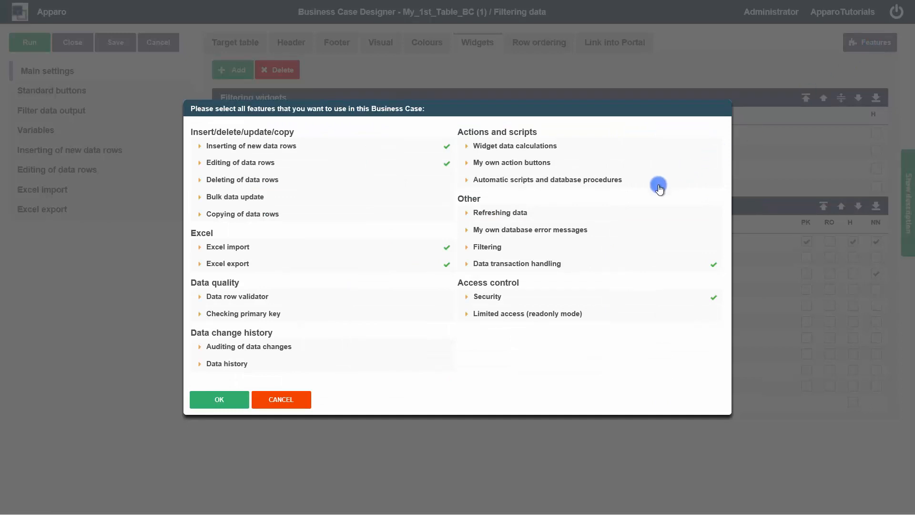
pyautogui.click(485, 246)
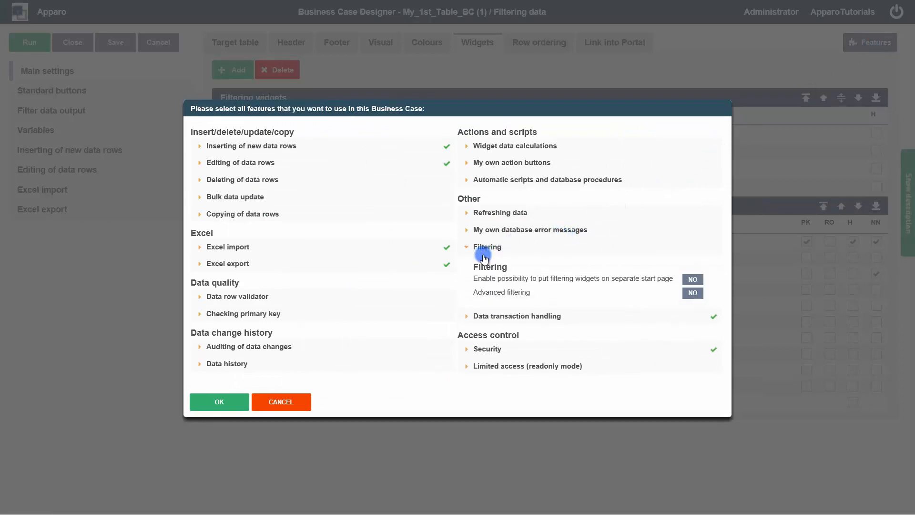
pyautogui.click(694, 284)
pyautogui.click(207, 404)
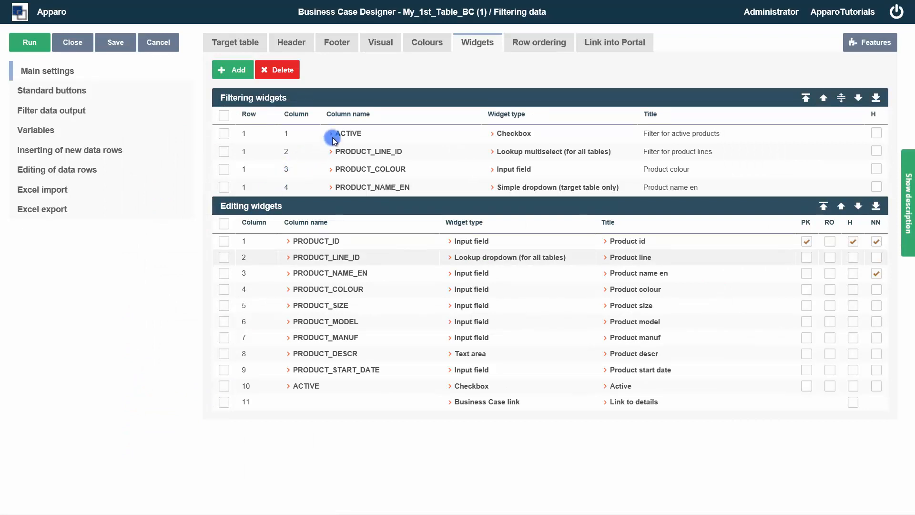
# Step: Set the ACTIVE filter widget to display on the filtering page and on same page like the editing widgets
pyautogui.click(344, 133)
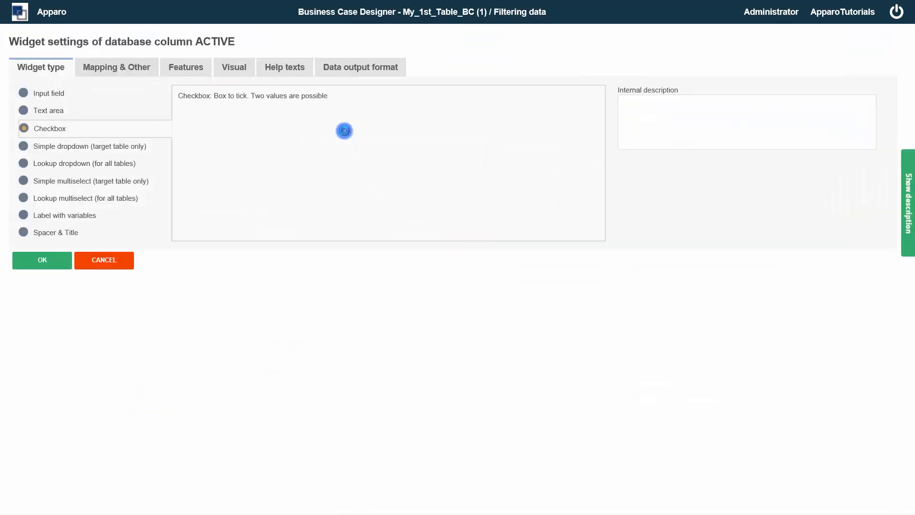
pyautogui.click(191, 71)
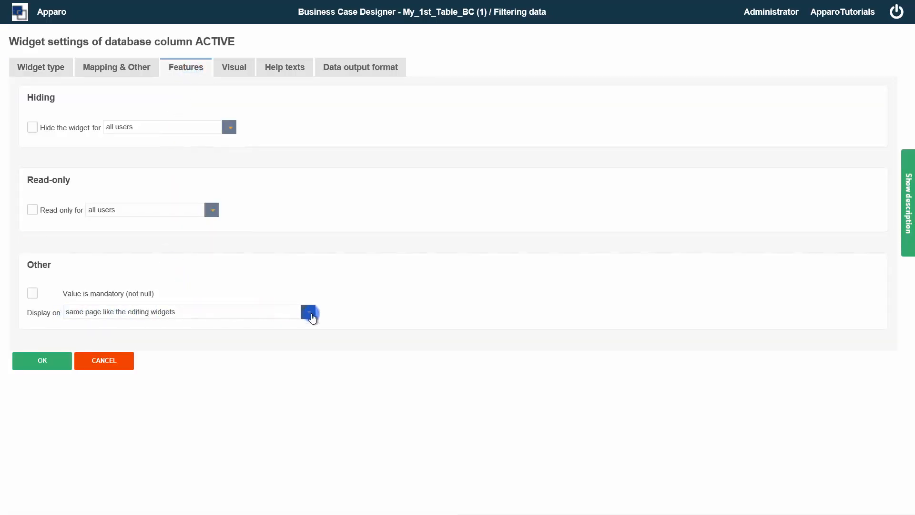
pyautogui.click(309, 313)
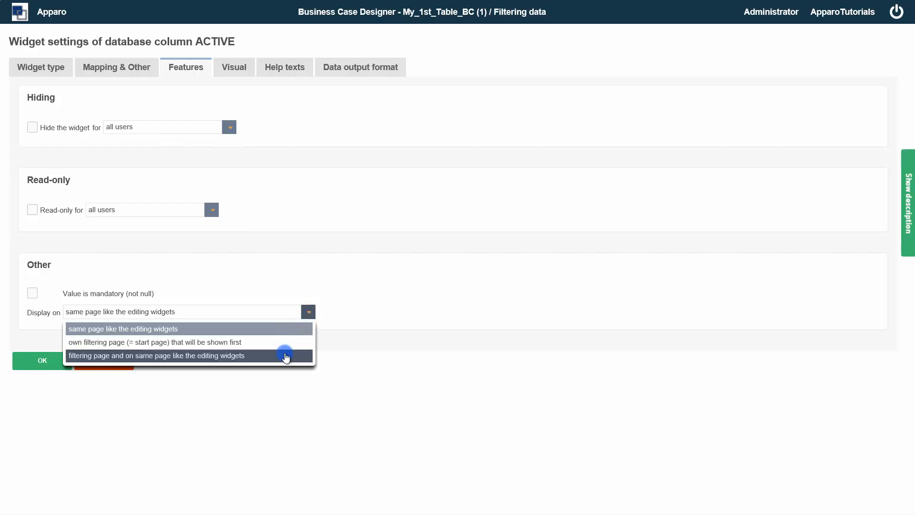
pyautogui.click(286, 356)
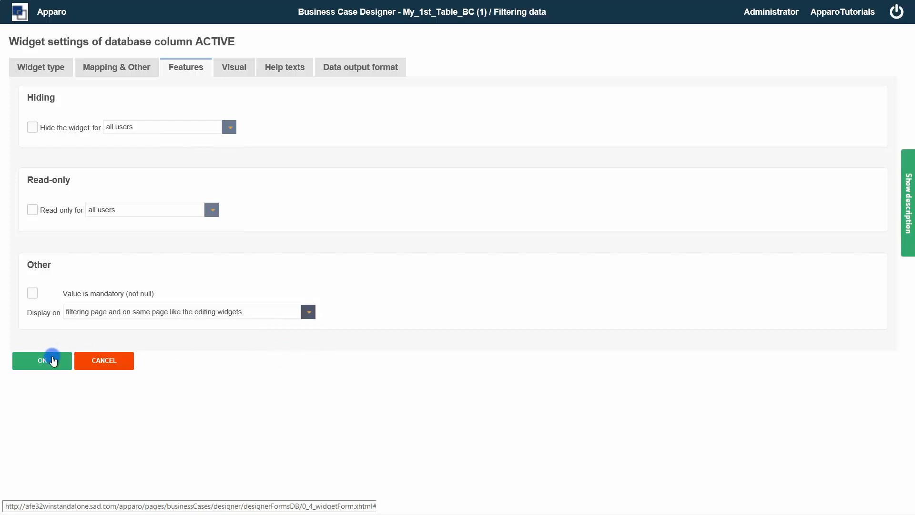
pyautogui.click(51, 361)
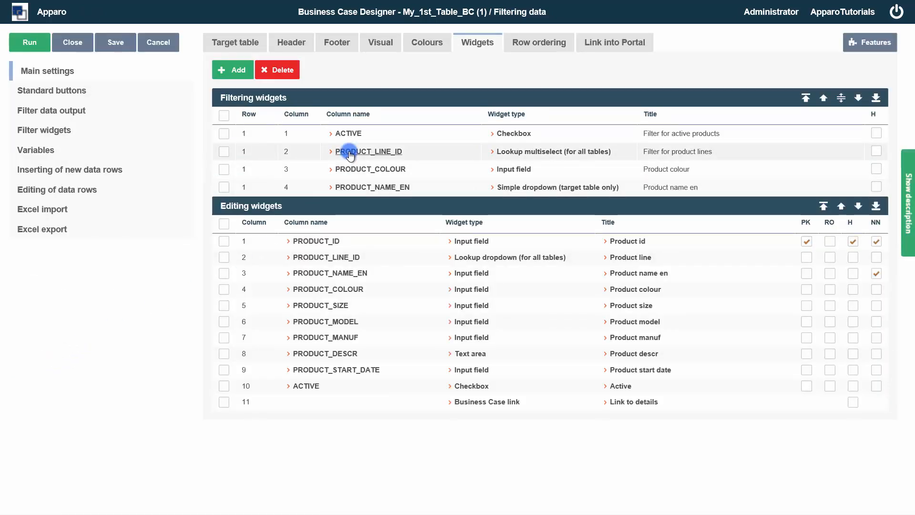
# Step: Set the PRODUCT_LINE_ID filter widget to display on its own filtering page (= start page) that will be shown first
pyautogui.click(350, 152)
pyautogui.click(188, 69)
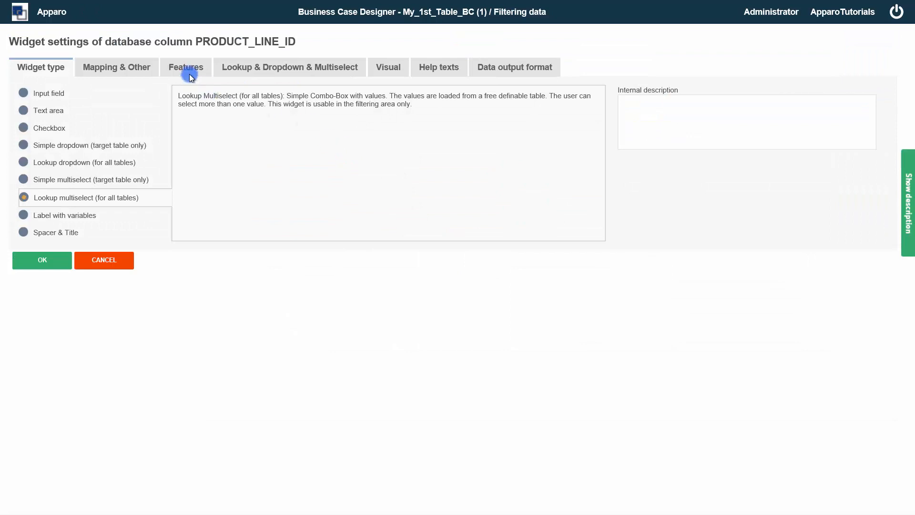
pyautogui.click(307, 235)
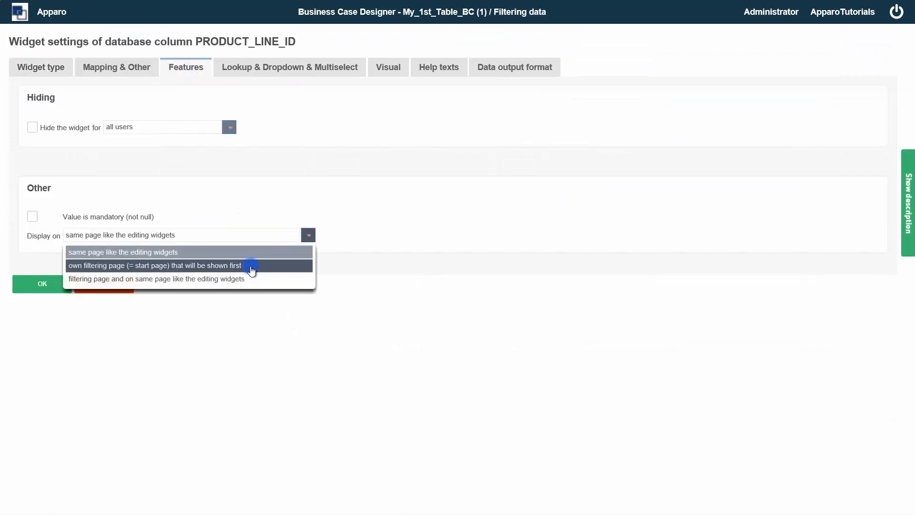
pyautogui.click(101, 268)
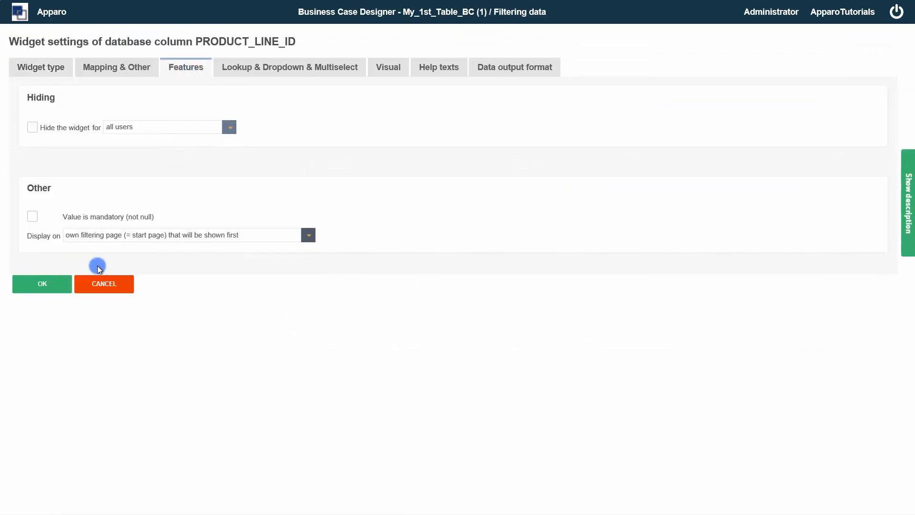
pyautogui.click(40, 284)
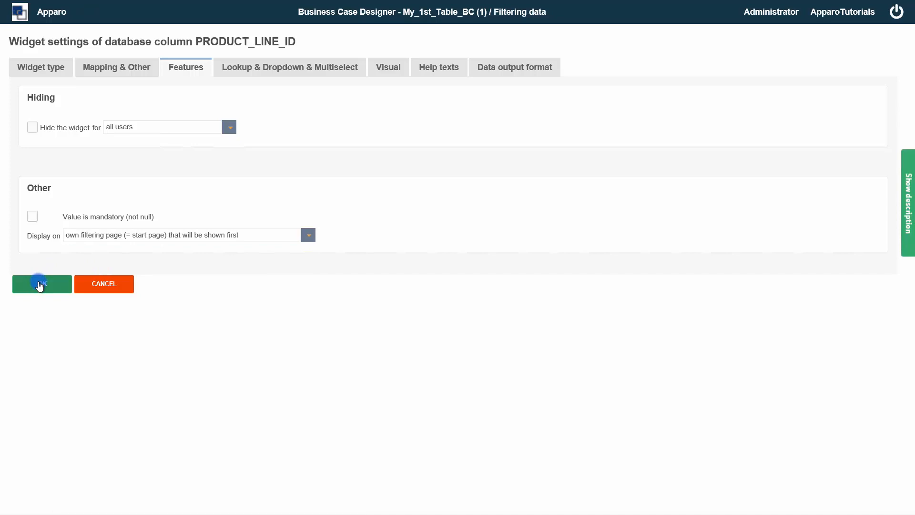
# Step: Set the PRODUCT_COLOUR filter widget to display on the filtering page and on same page like the editing widgets
pyautogui.click(364, 170)
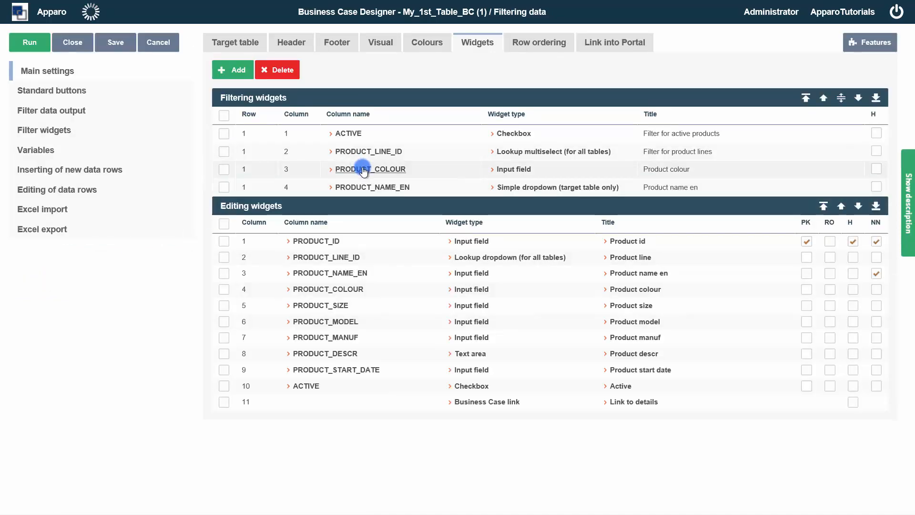
pyautogui.click(188, 69)
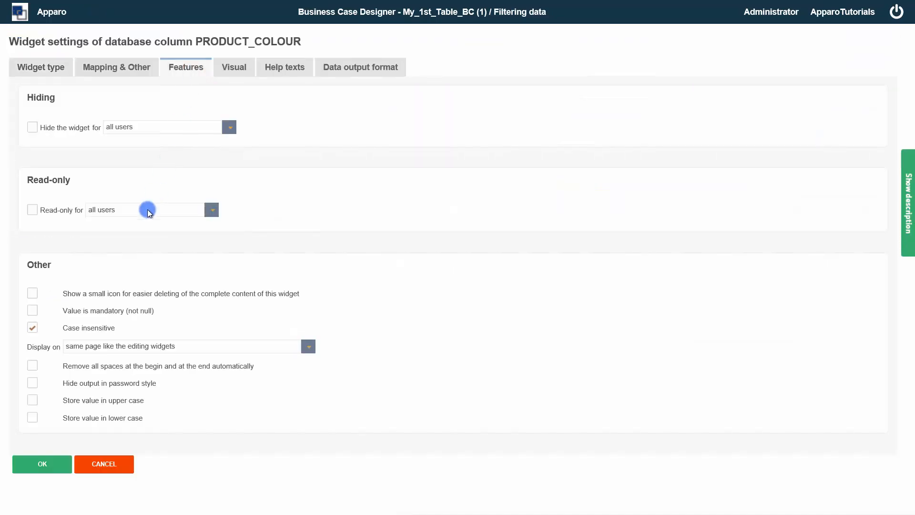
pyautogui.click(146, 349)
pyautogui.click(198, 390)
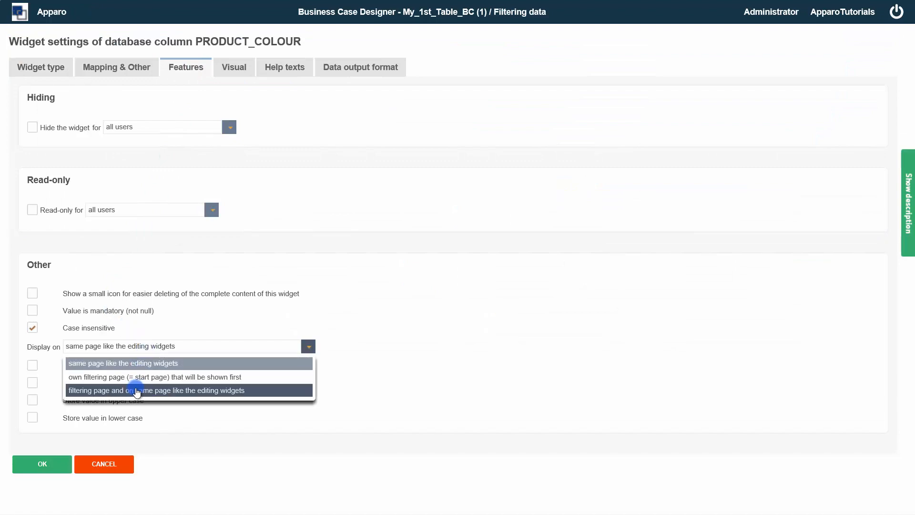
pyautogui.click(45, 466)
# Step: Set the PRODUCT_NAME_EN filter widget to display on the filtering page and on same page like the editing widgets
pyautogui.click(351, 188)
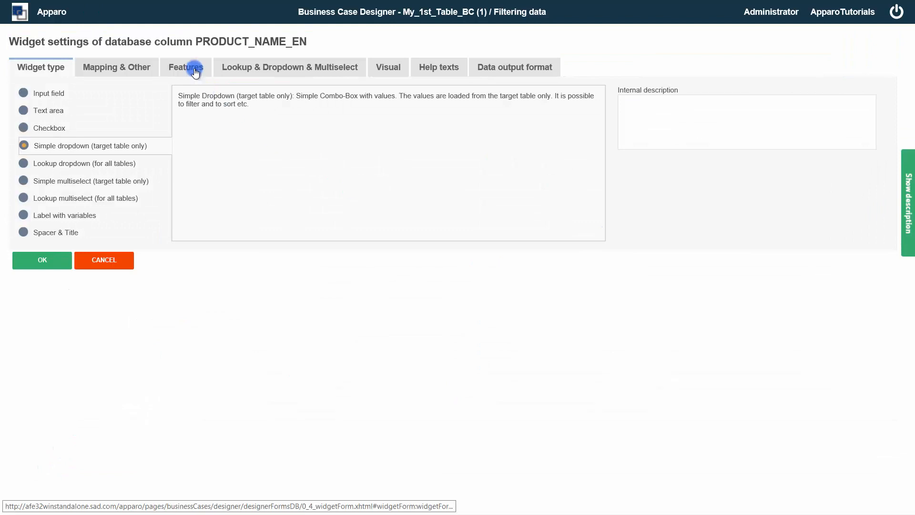
pyautogui.click(192, 67)
pyautogui.click(134, 348)
pyautogui.click(105, 390)
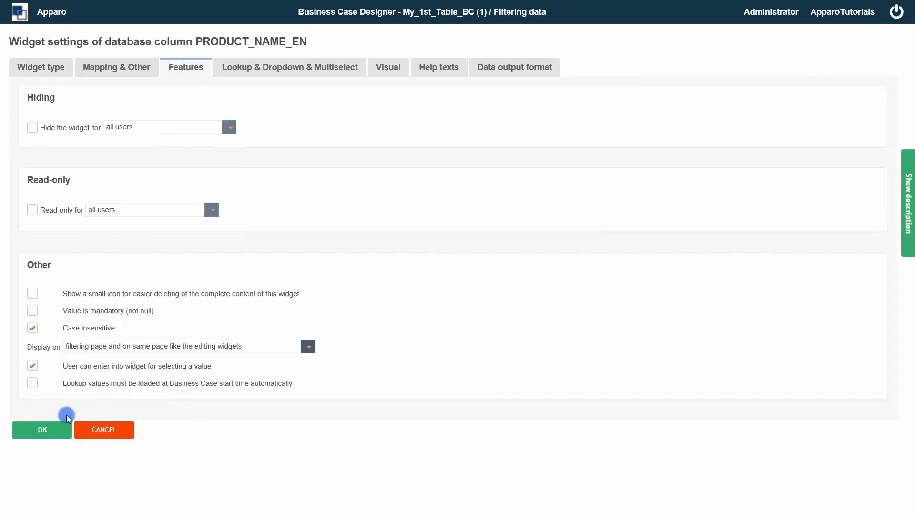
pyautogui.click(50, 429)
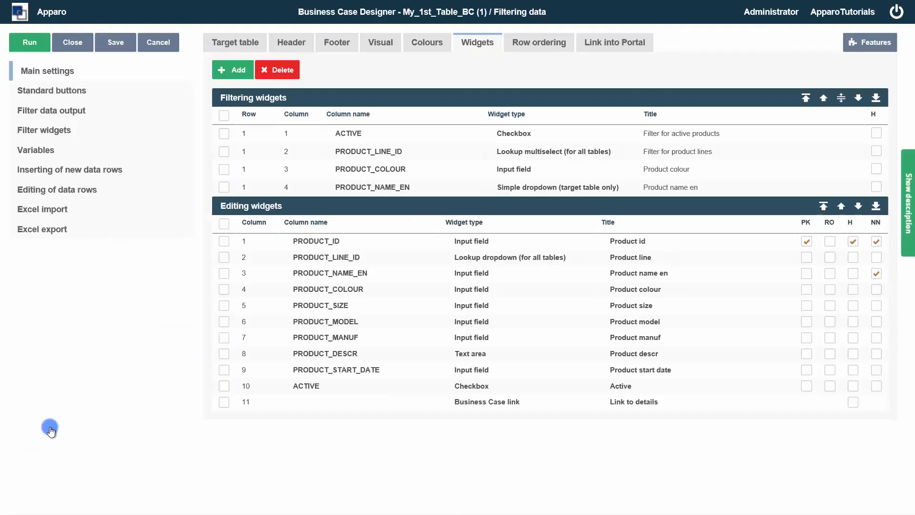
# Step: Run the business case and filter on the start page for product lines Bags and Caps with product name Bags New York
pyautogui.click(30, 43)
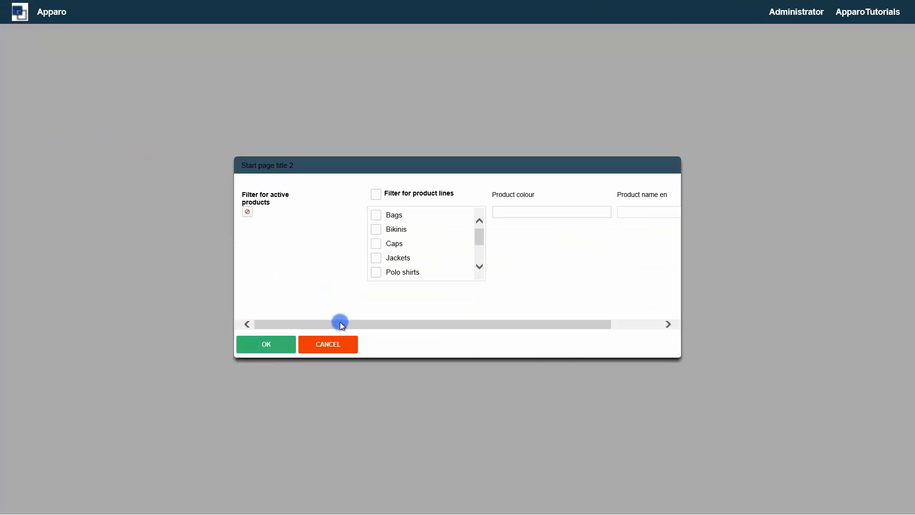
pyautogui.moveTo(342, 322)
pyautogui.mouseDown()
pyautogui.moveTo(453, 328)
pyautogui.moveTo(337, 329)
pyautogui.mouseUp()
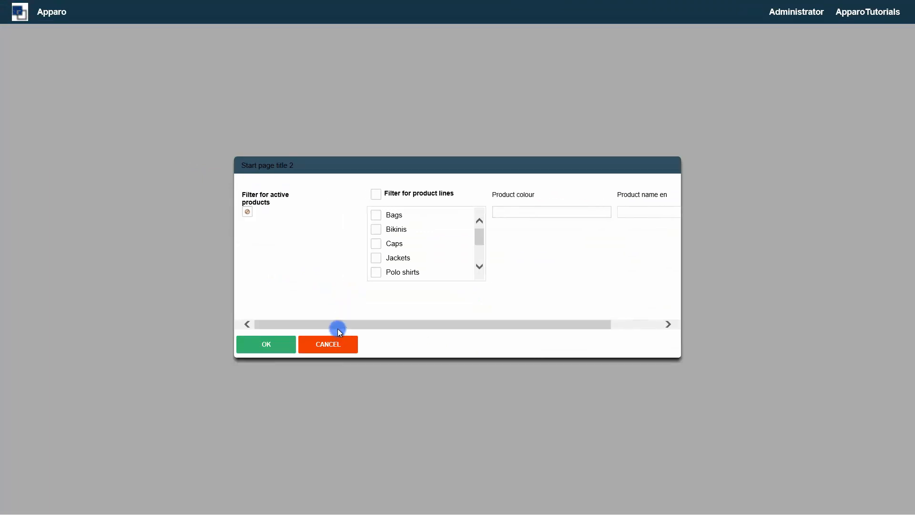
pyautogui.click(376, 215)
pyautogui.click(376, 243)
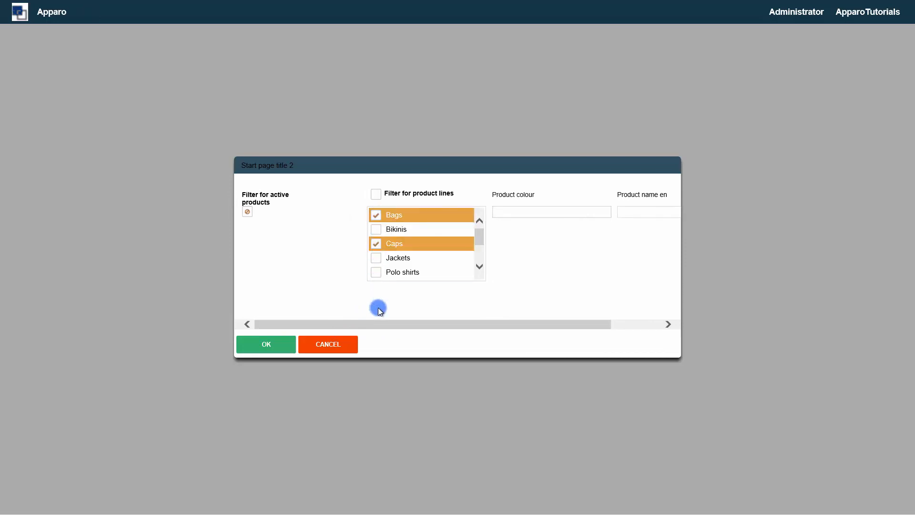
pyautogui.moveTo(374, 324); pyautogui.dragTo(493, 328)
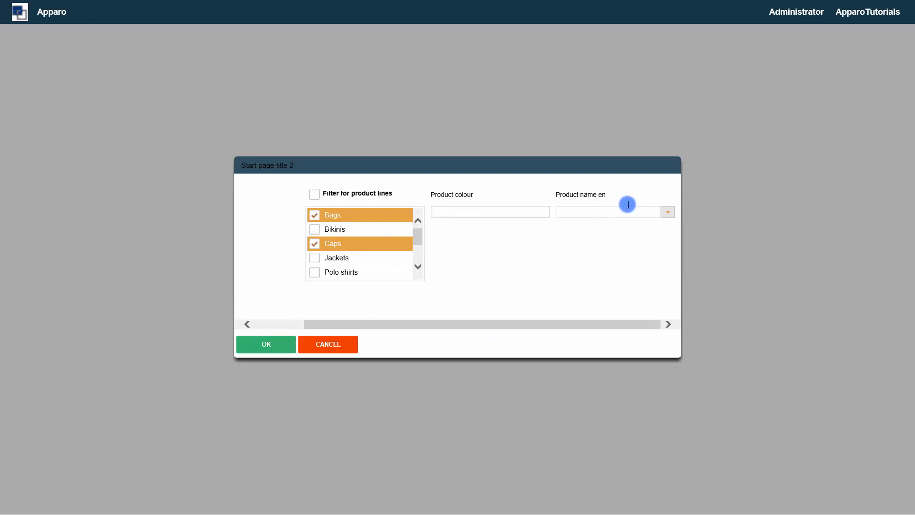
pyautogui.click(669, 214)
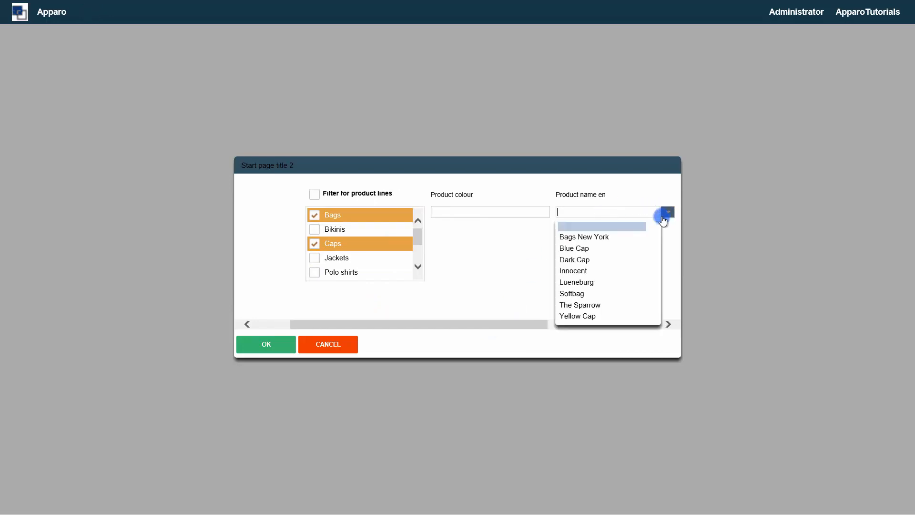
pyautogui.click(618, 238)
pyautogui.click(267, 343)
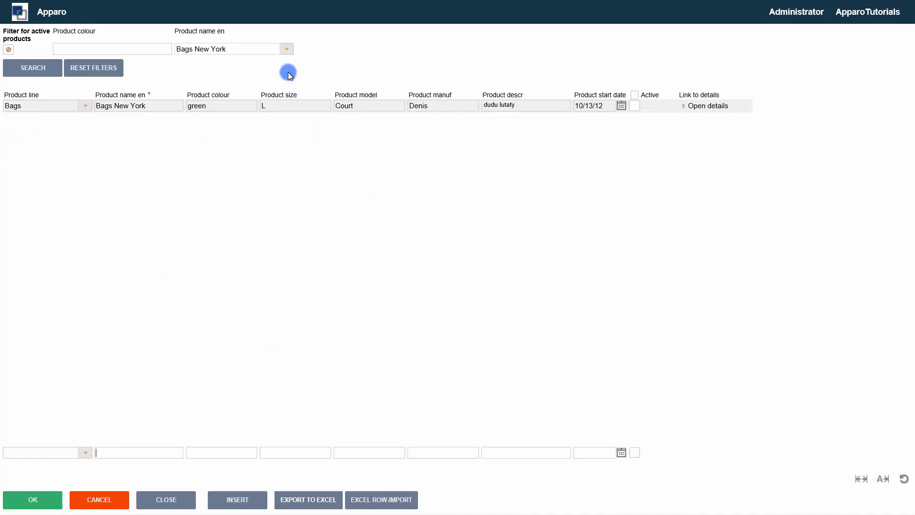
# Step: Search the output table for the product name Blue Cap
pyautogui.click(287, 49)
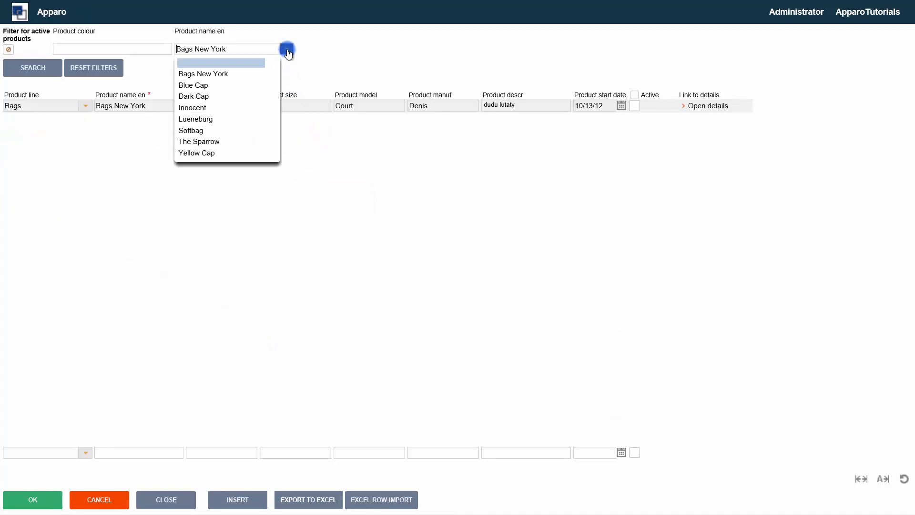
pyautogui.click(226, 86)
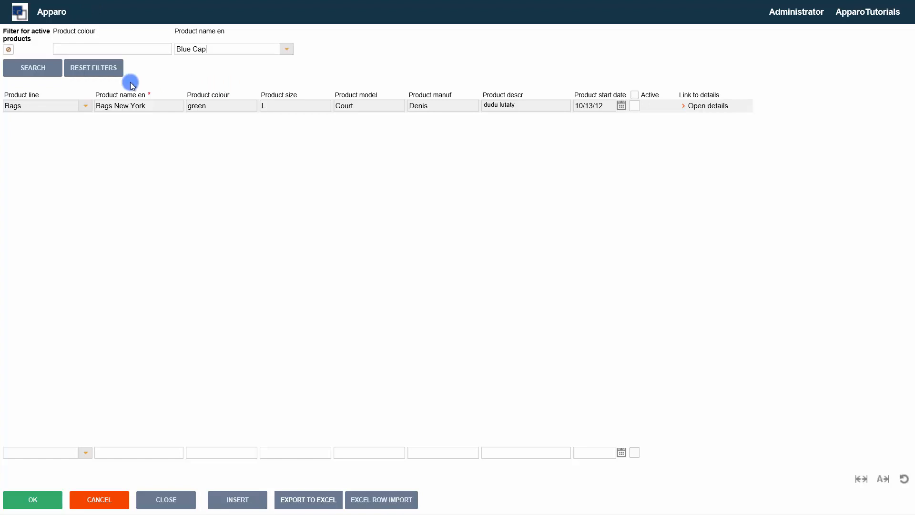
pyautogui.click(36, 74)
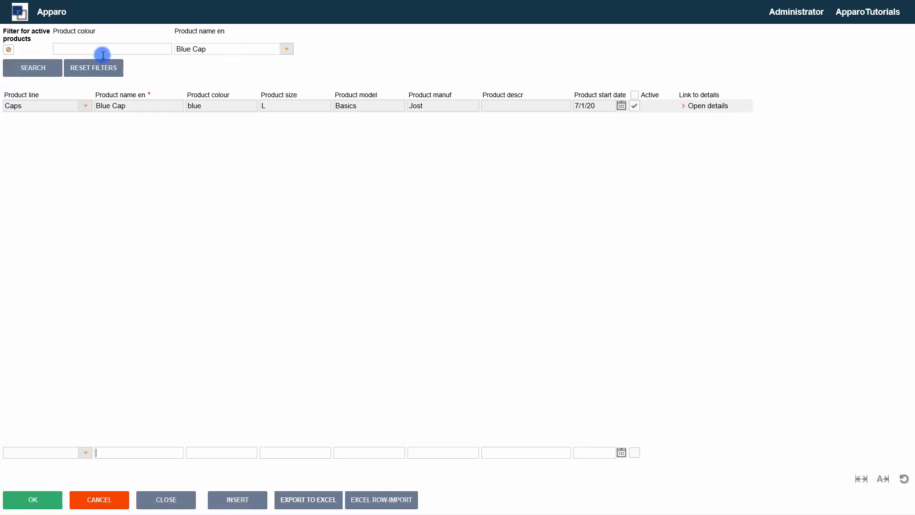
# Step: Reset the output page's filters, check the available product name options, and return to the designer
pyautogui.click(93, 72)
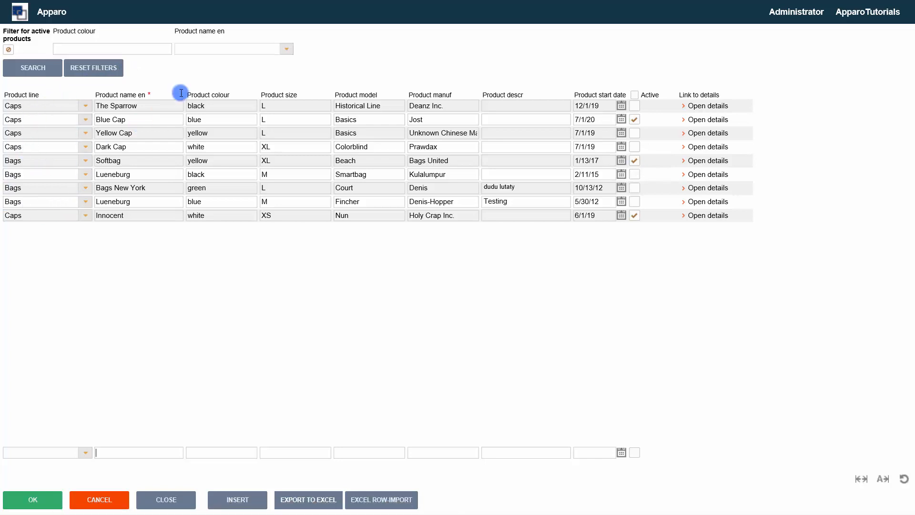
pyautogui.click(286, 51)
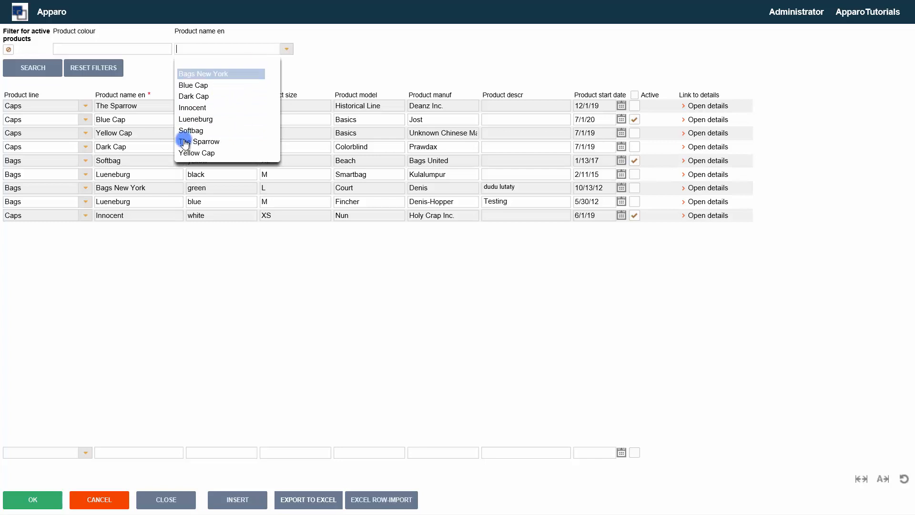
pyautogui.click(109, 500)
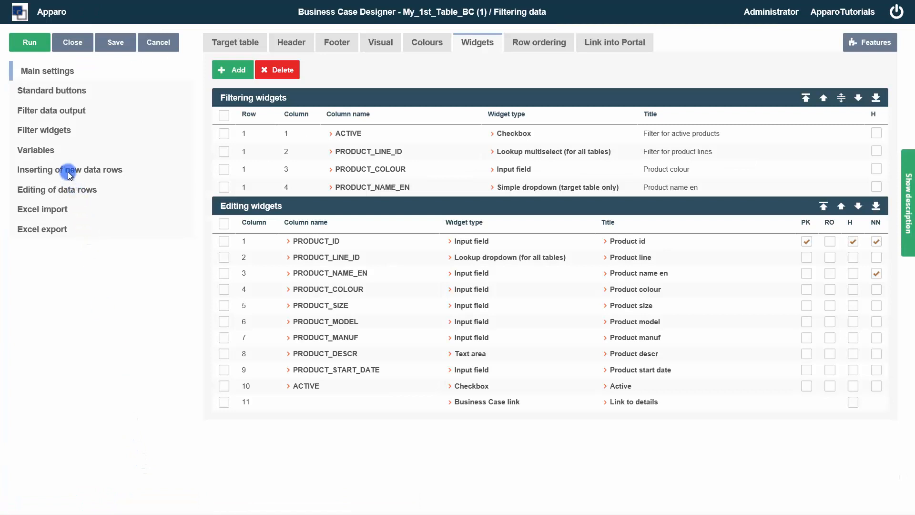
# Step: Open the filter widgets settings and enable the Advanced filtering feature for the business case
pyautogui.click(53, 130)
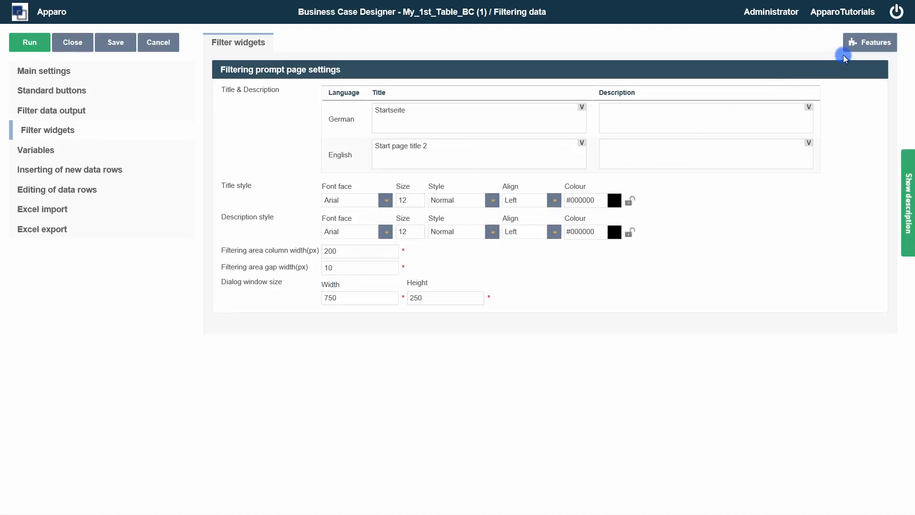
pyautogui.click(857, 49)
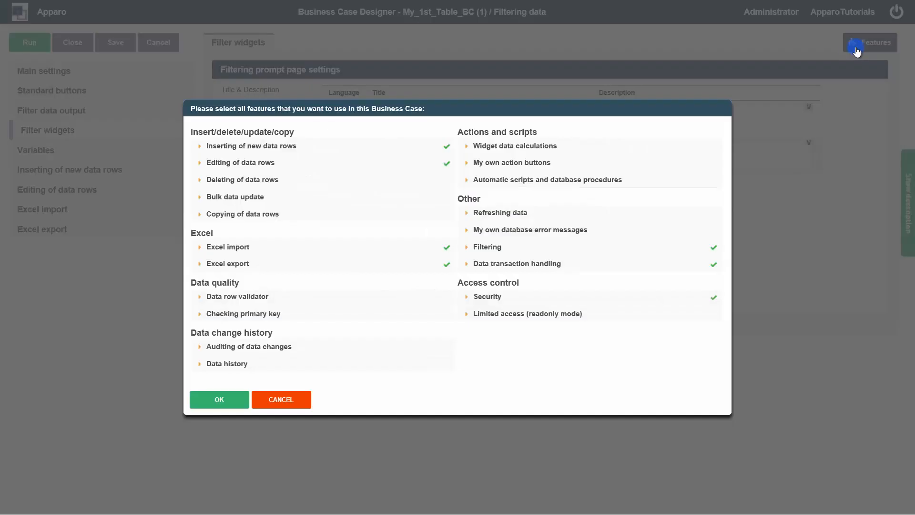
pyautogui.click(498, 252)
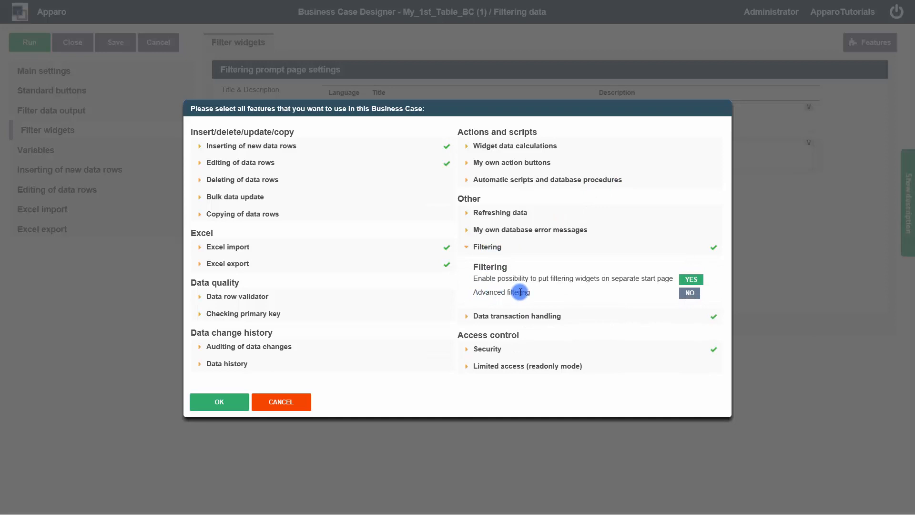
pyautogui.click(694, 300)
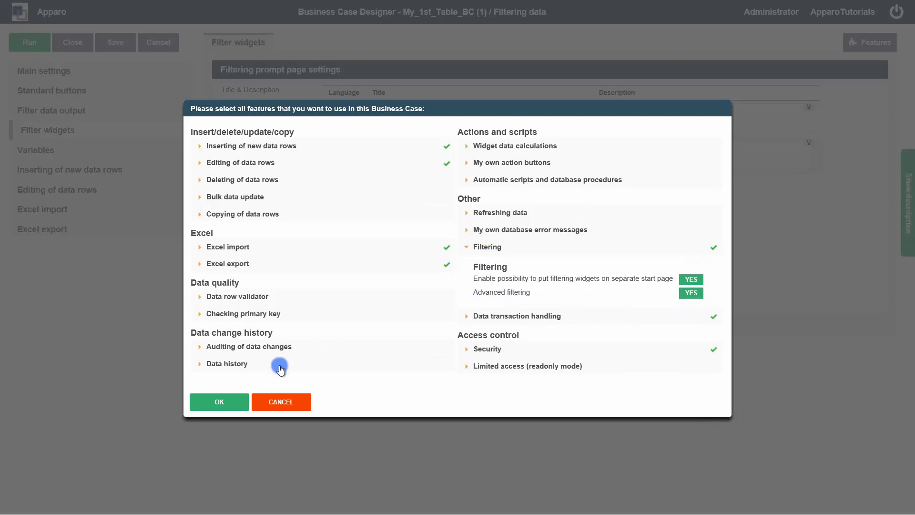
pyautogui.click(226, 403)
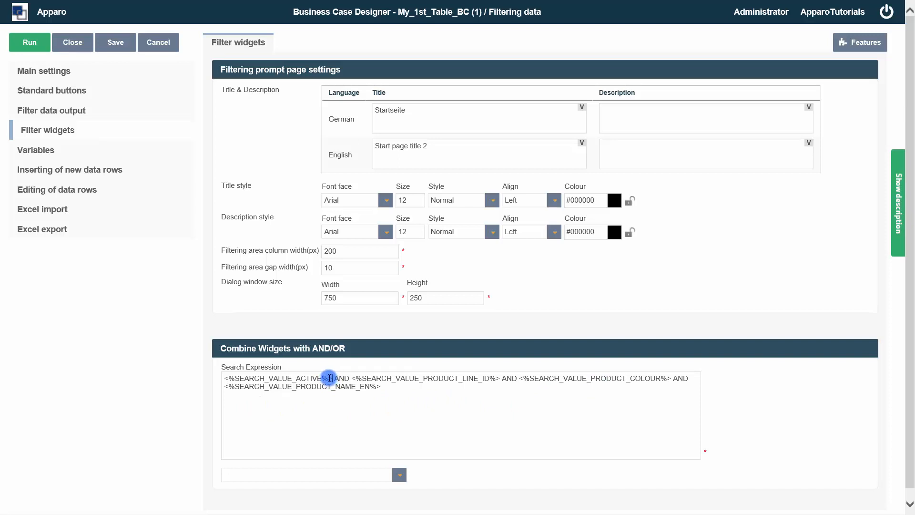
# Step: Review the AND operators in the search expression and replace the one between PRODUCT_LINE_ID and PRODUCT_COLOUR with OR
pyautogui.moveTo(332, 380); pyautogui.dragTo(226, 377)
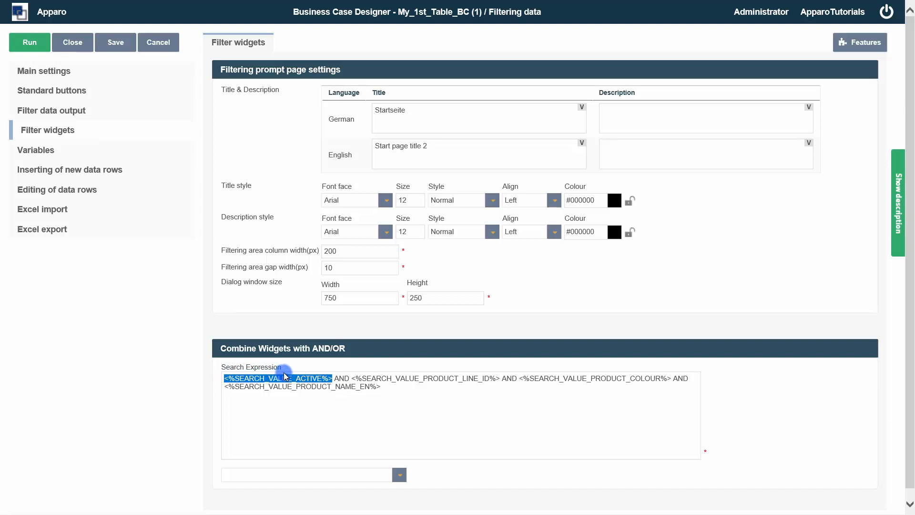
pyautogui.click(341, 379)
pyautogui.doubleClick(341, 380)
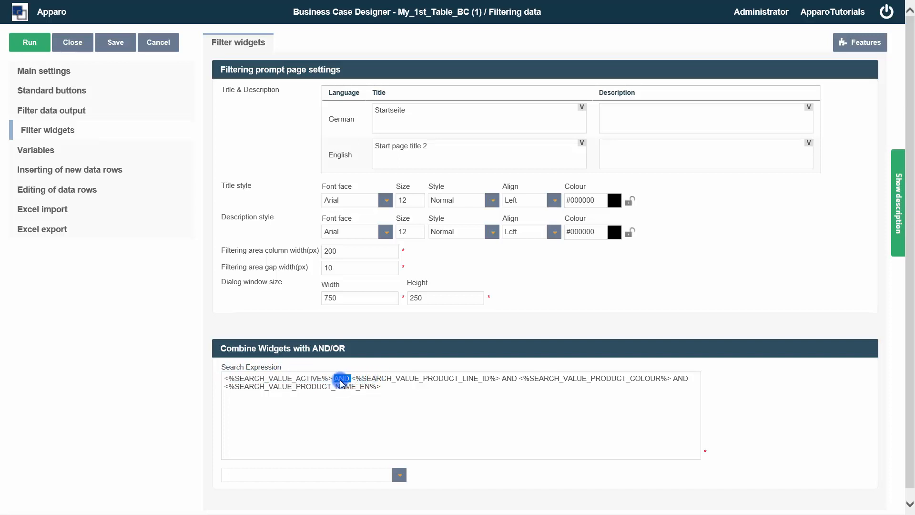
pyautogui.doubleClick(507, 379)
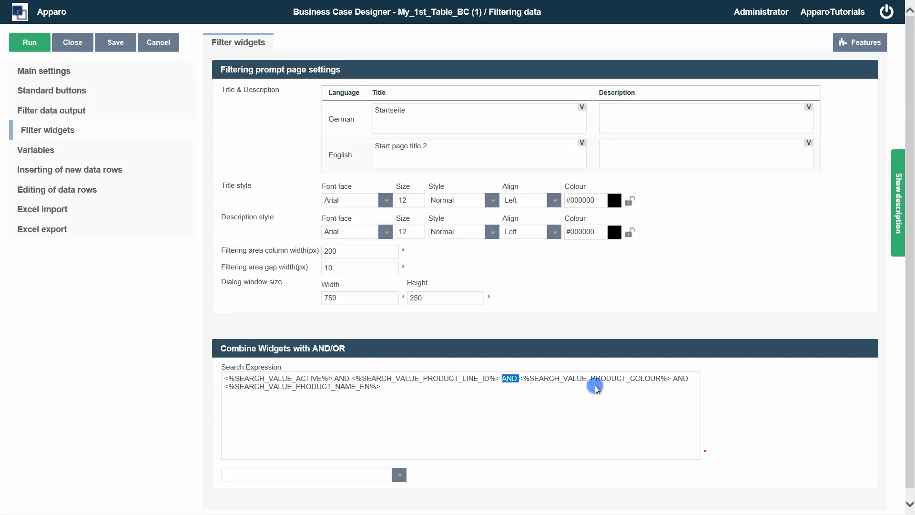
pyautogui.click(684, 379)
pyautogui.doubleClick(683, 379)
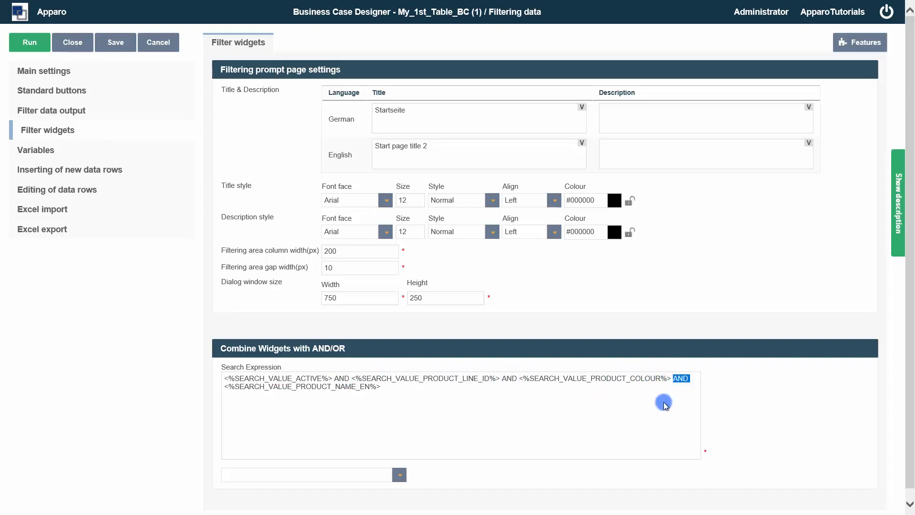
pyautogui.doubleClick(509, 381)
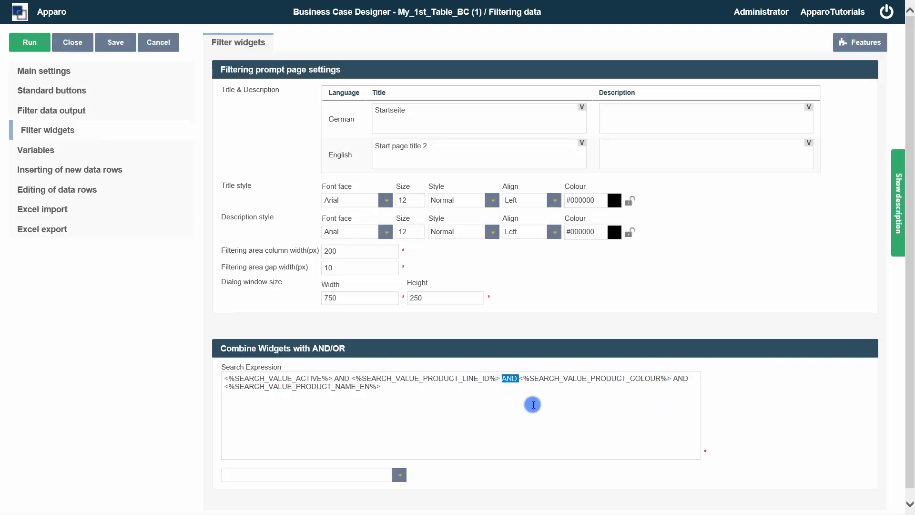
pyautogui.write('OR')
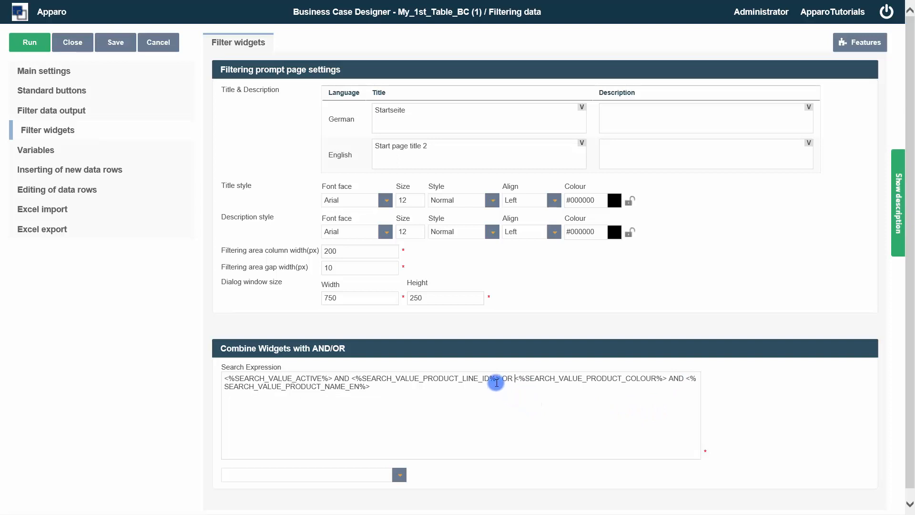
# Step: Group the search expression with parentheses around the ACTIVE and PRODUCT_LINE_ID pair and around the PRODUCT_COLOUR and PRODUCT_NAME_EN pair
pyautogui.click(224, 380)
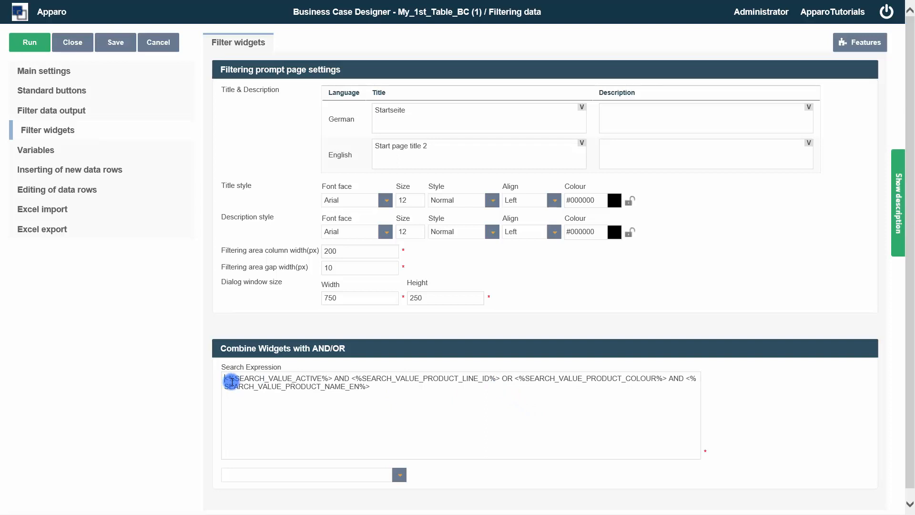
pyautogui.write('(')
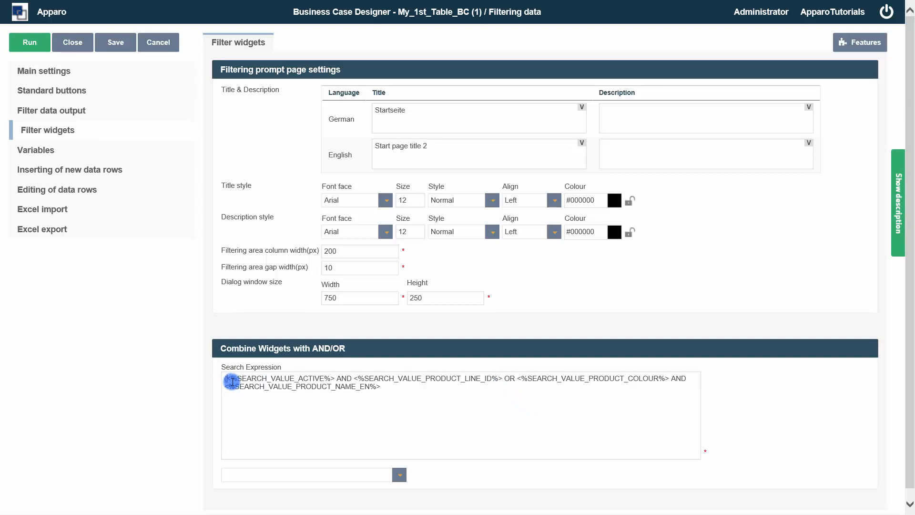
pyautogui.click(504, 378)
pyautogui.write(')')
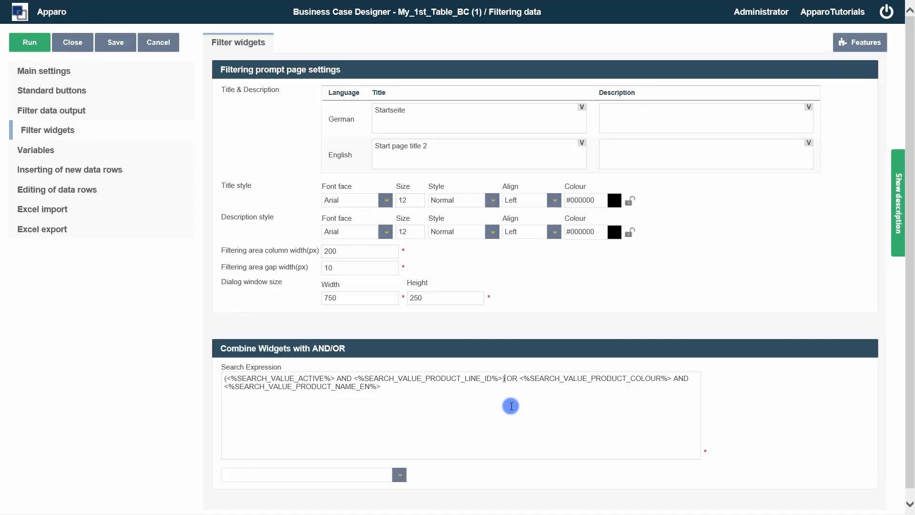
pyautogui.click(520, 378)
pyautogui.write('(')
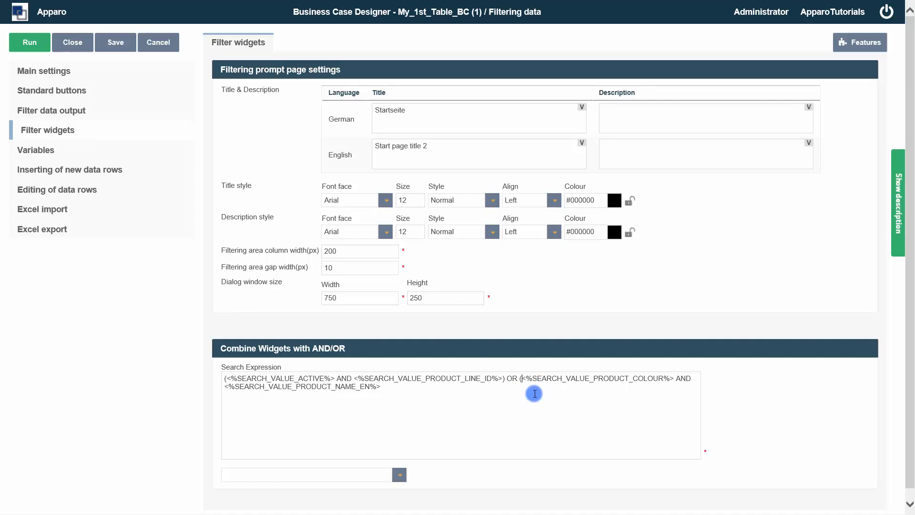
pyautogui.click(417, 389)
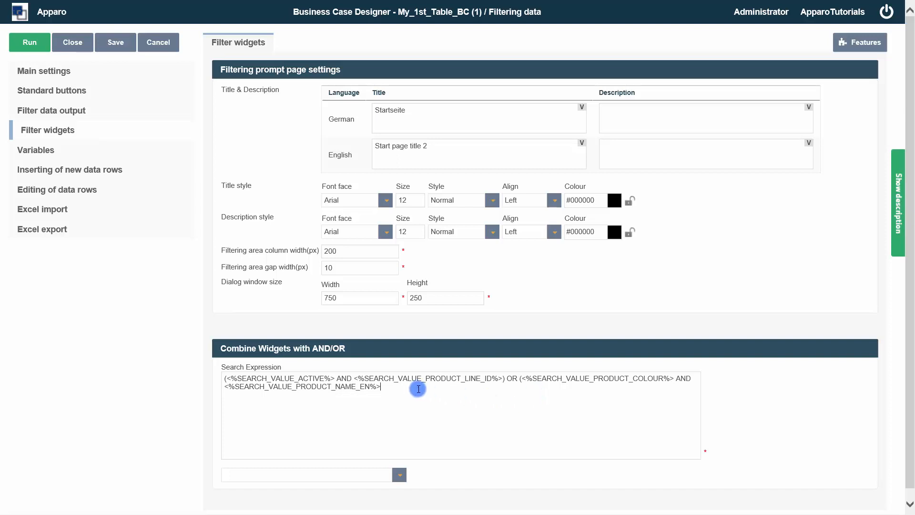